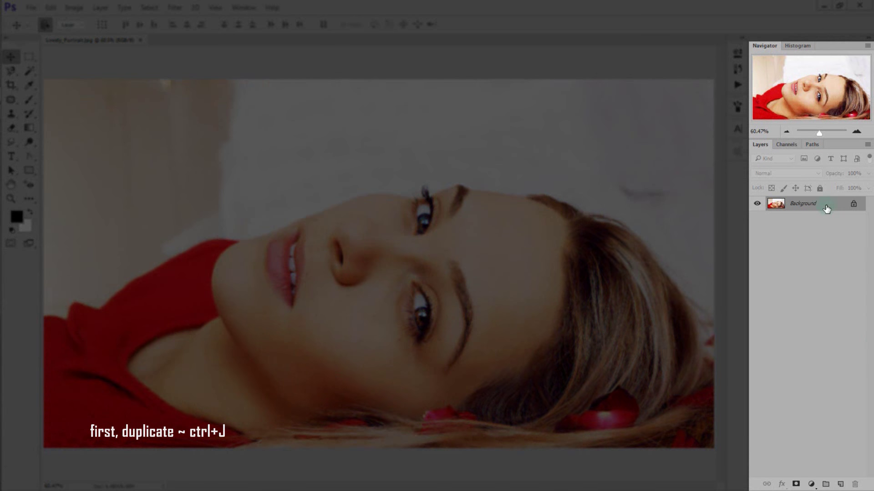
# Duplicate the portrait layer and set the copy's blend mode to Hard Light
pyautogui.hotkey('ctrl', 'j')
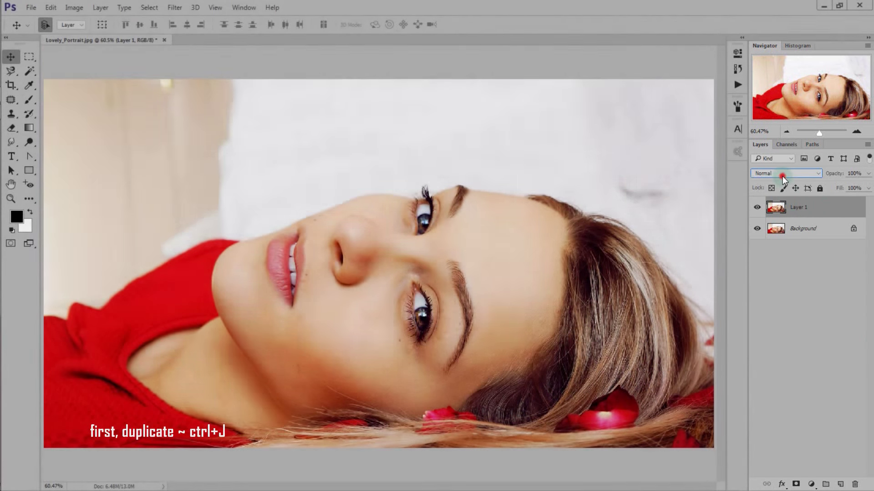
pyautogui.click(782, 175)
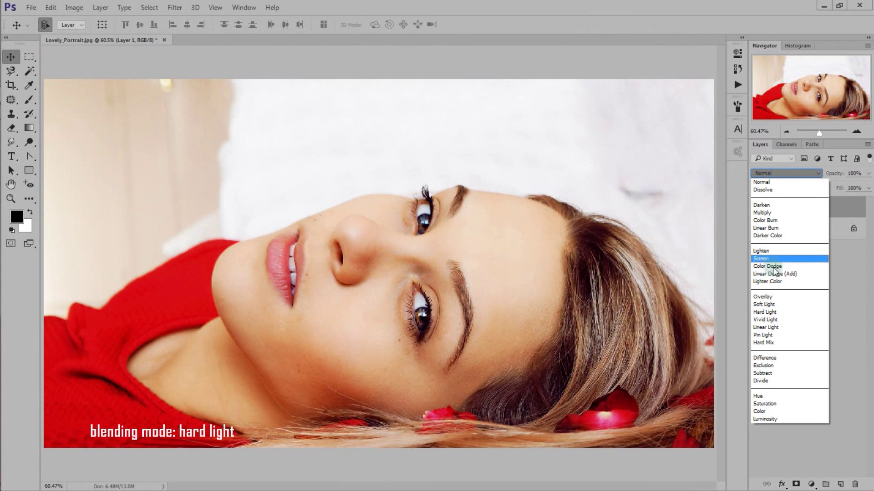
pyautogui.click(795, 313)
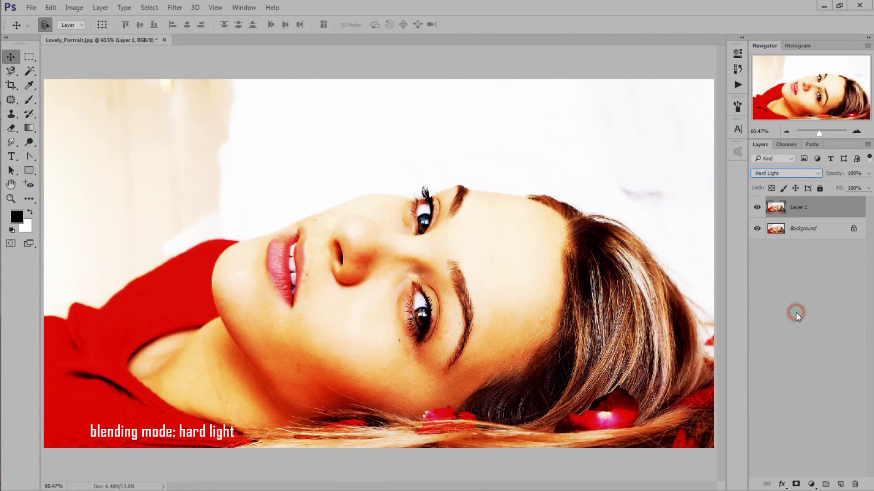
pyautogui.click(755, 209)
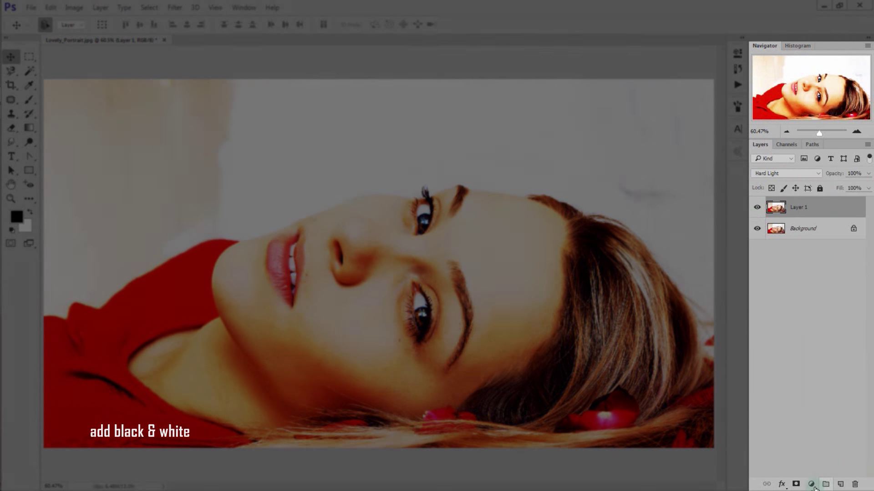
# Add a Black & White adjustment layer using the Darker preset
pyautogui.click(812, 485)
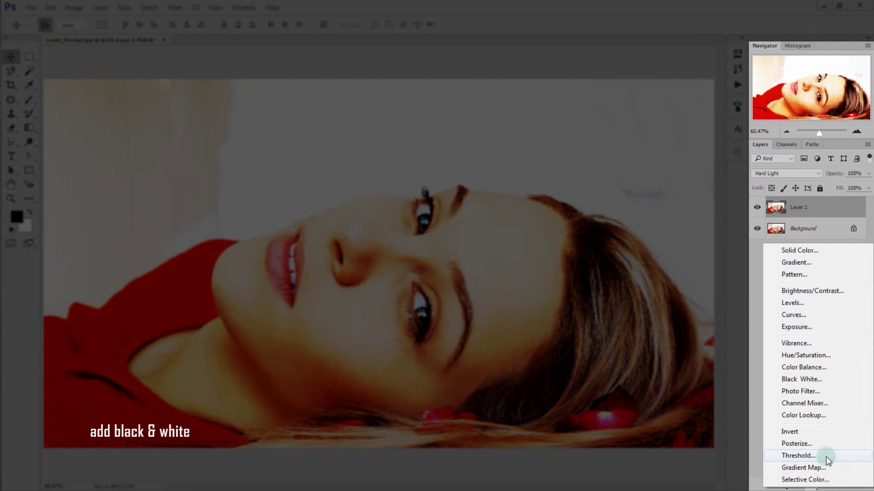
pyautogui.click(839, 381)
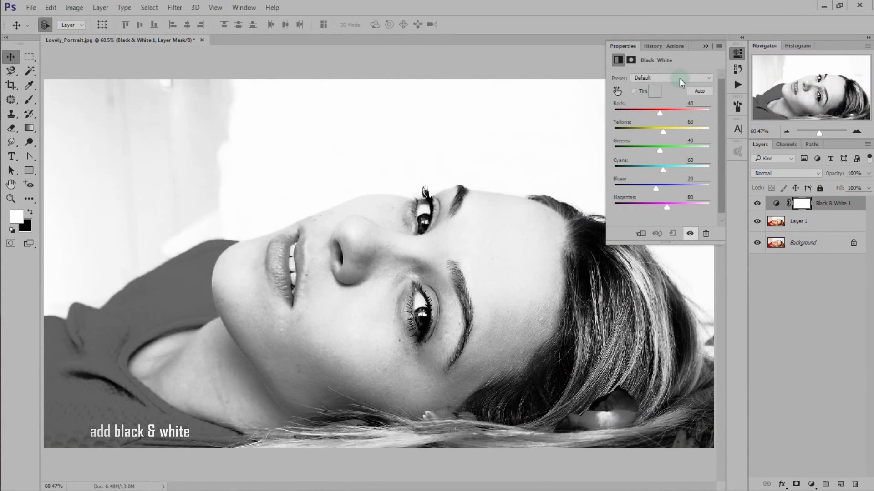
pyautogui.click(679, 78)
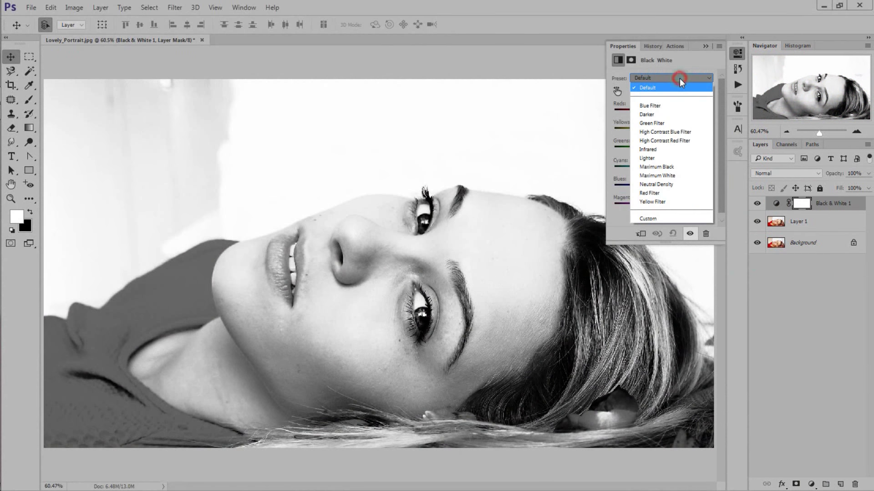
pyautogui.click(679, 114)
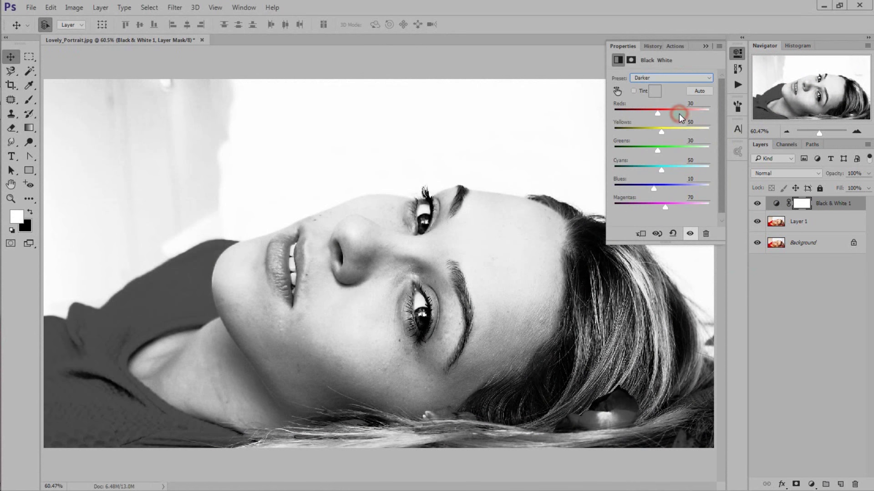
pyautogui.click(707, 45)
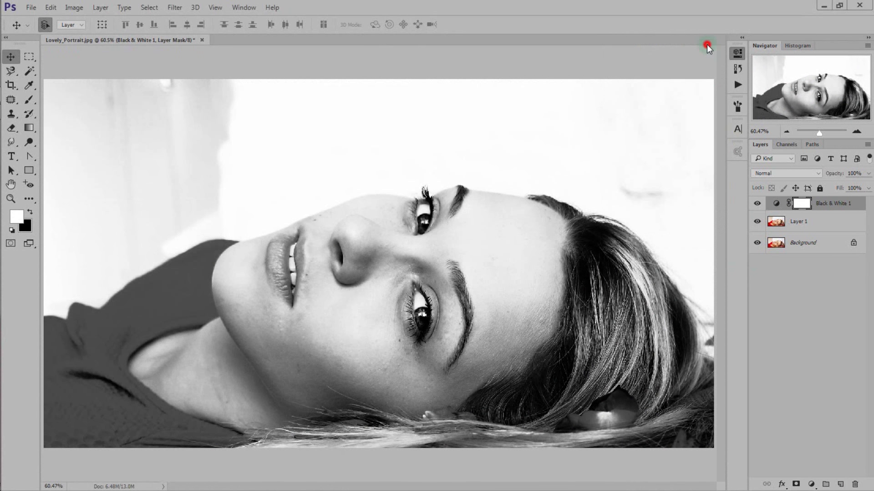
# Set the Black & White 1 layer to Darken blending at 50% opacity
pyautogui.click(772, 174)
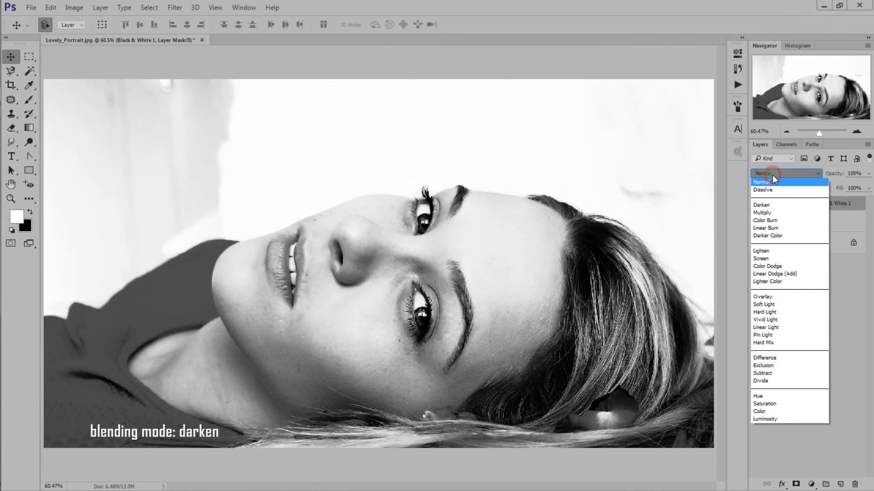
pyautogui.click(789, 206)
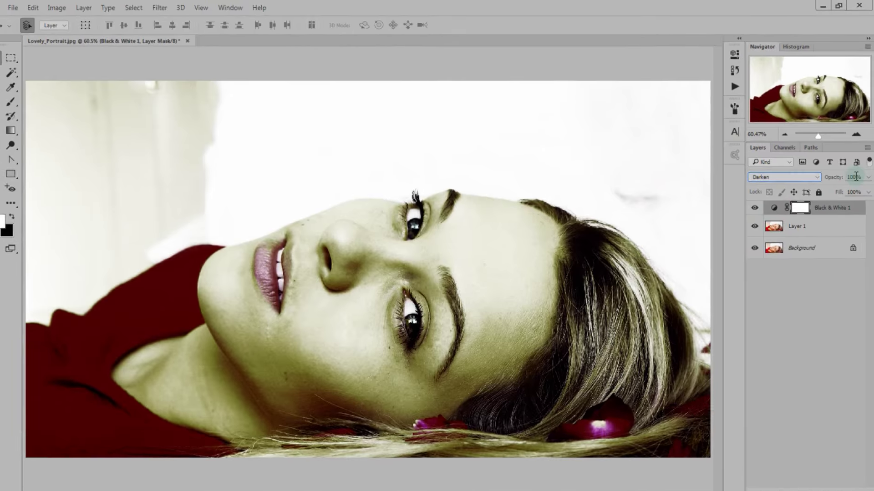
pyautogui.click(846, 174)
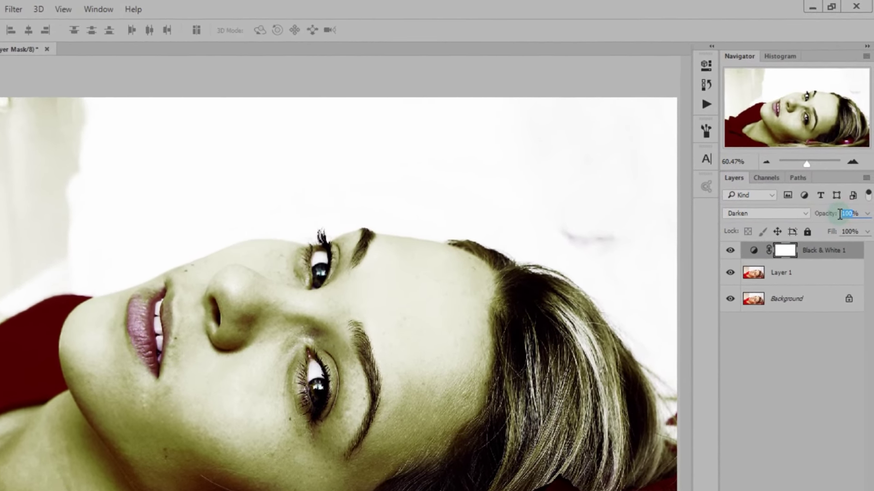
pyautogui.write('50')
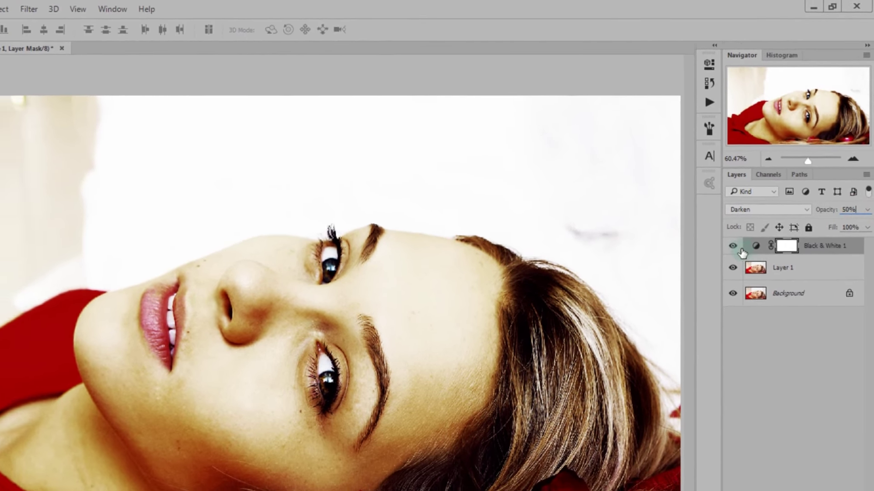
pyautogui.click(747, 227)
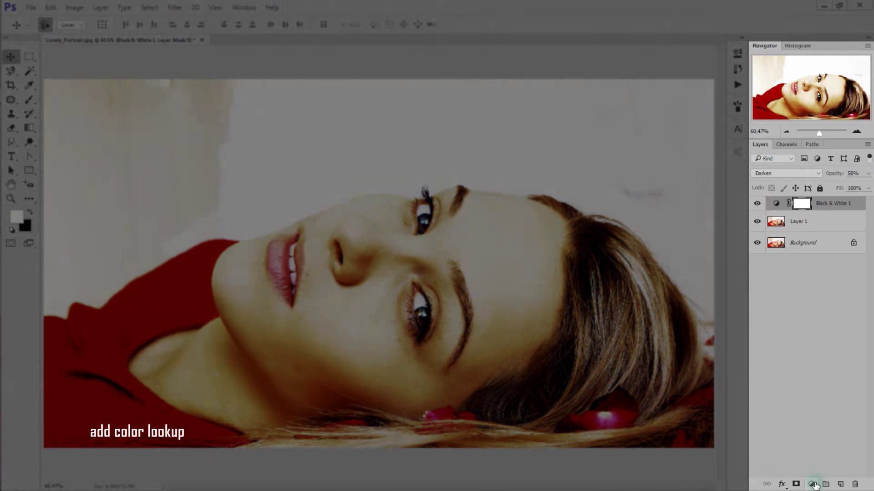
# Add a Color Lookup adjustment layer using the Crisp_Winter.look 3D LUT
pyautogui.click(812, 485)
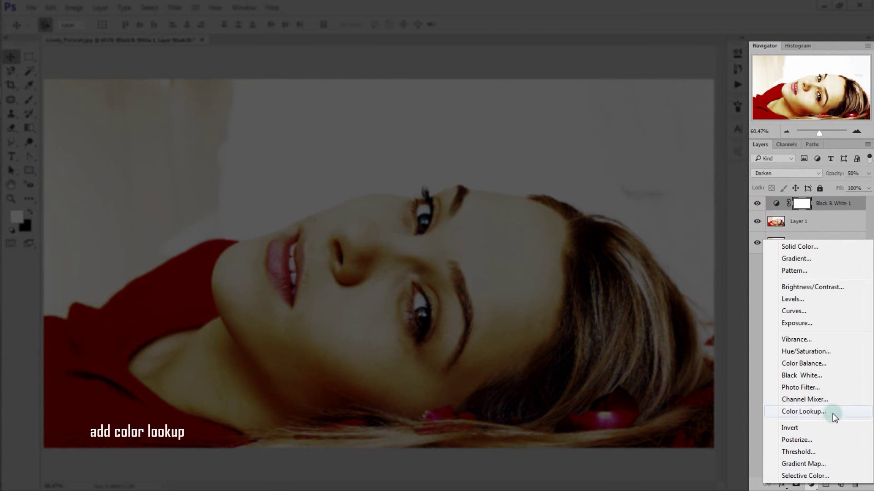
pyautogui.click(832, 413)
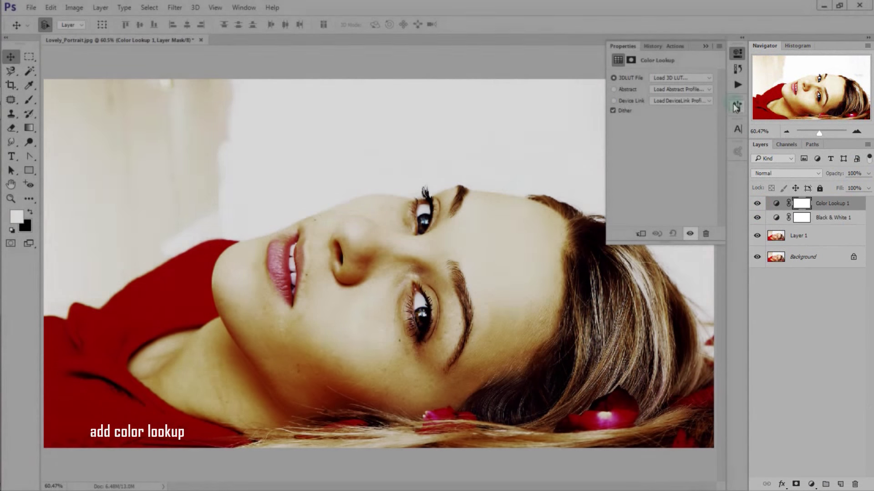
pyautogui.click(700, 78)
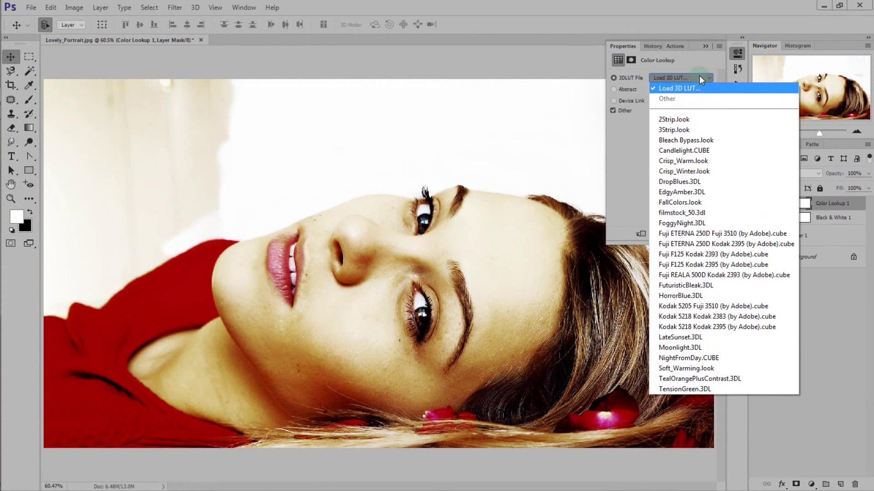
pyautogui.click(738, 173)
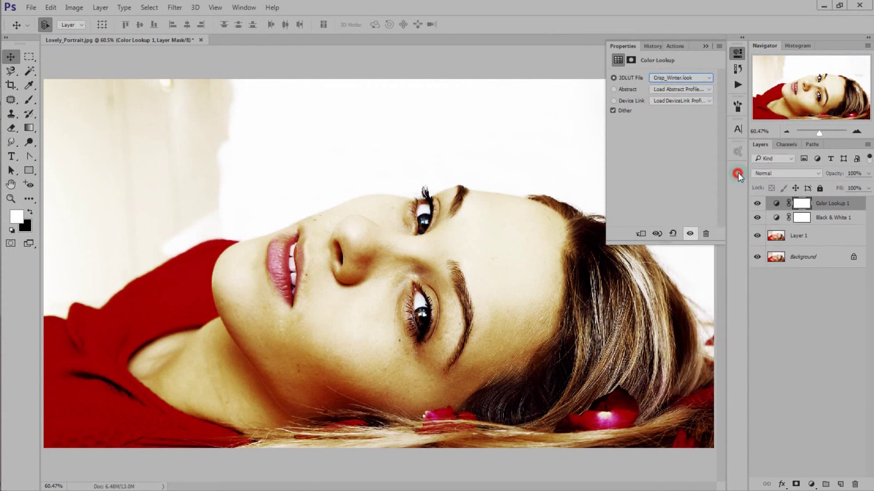
pyautogui.click(708, 46)
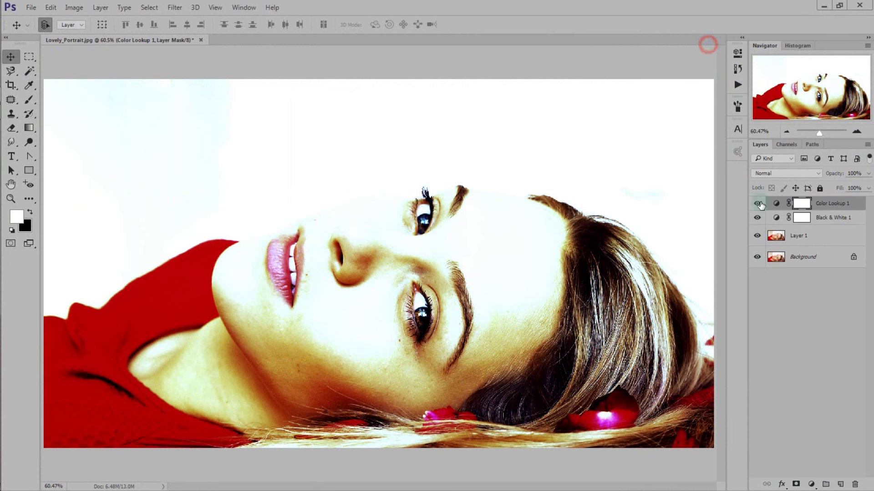
pyautogui.click(756, 203)
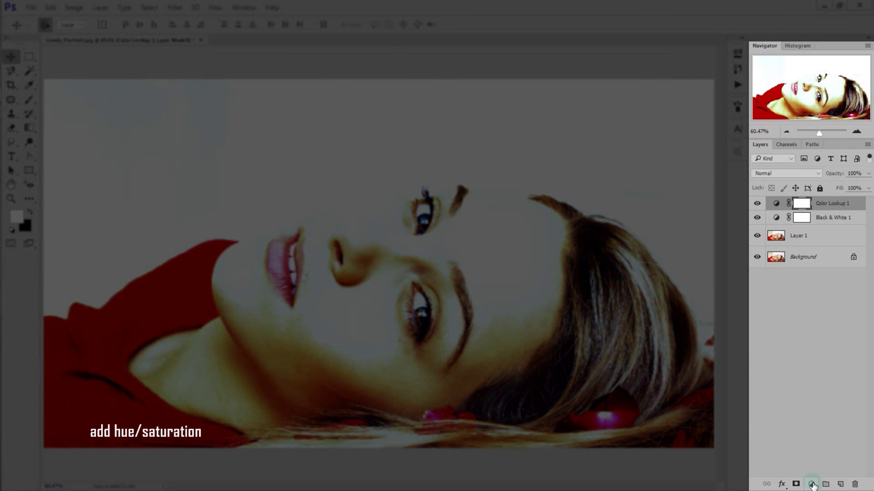
# Add a Hue/Saturation layer at -100 saturation, then select all layers down to Layer 1
pyautogui.click(811, 485)
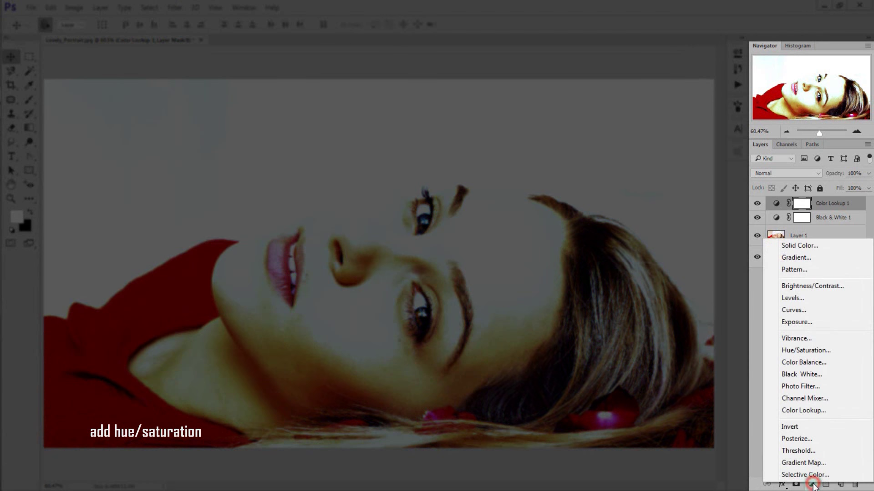
pyautogui.click(820, 351)
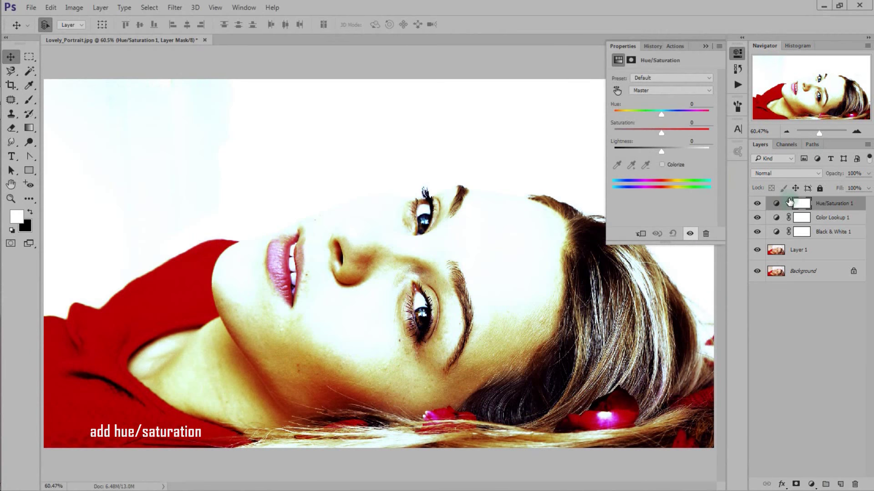
pyautogui.moveTo(662, 133); pyautogui.dragTo(603, 128)
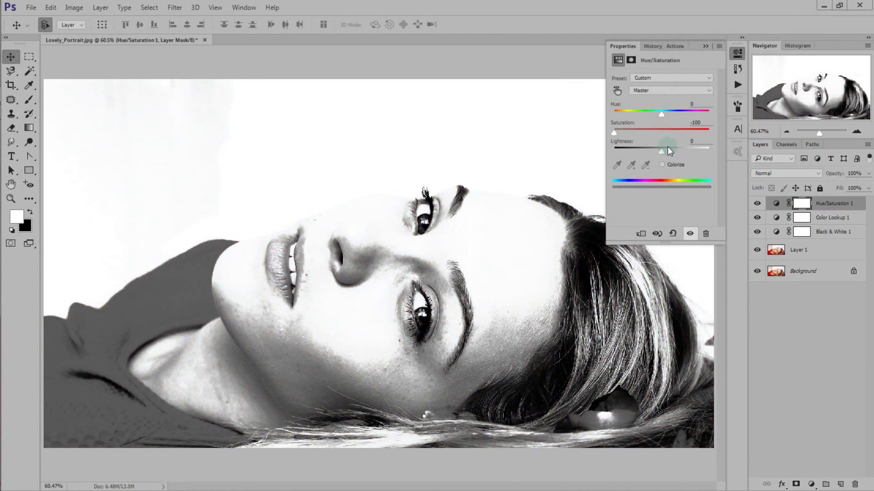
pyautogui.click(707, 46)
pyautogui.click(757, 204)
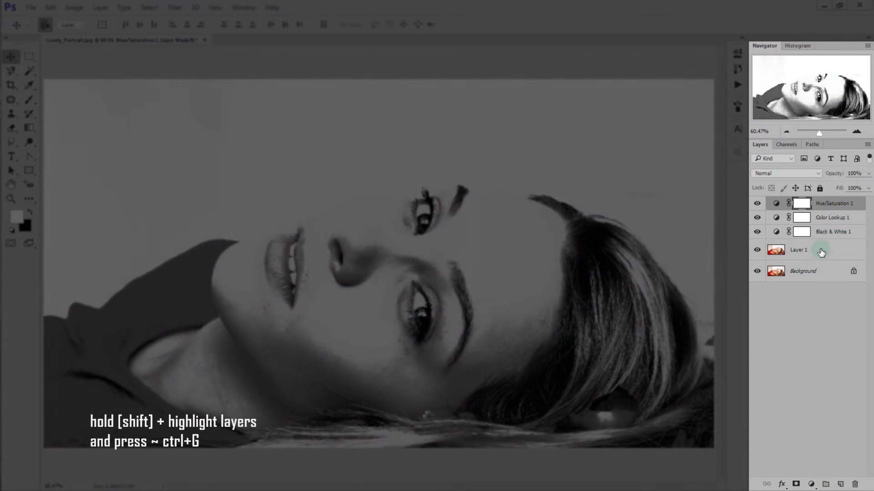
pyautogui.keyDown('shift'); pyautogui.click(821, 253); pyautogui.keyUp('shift')
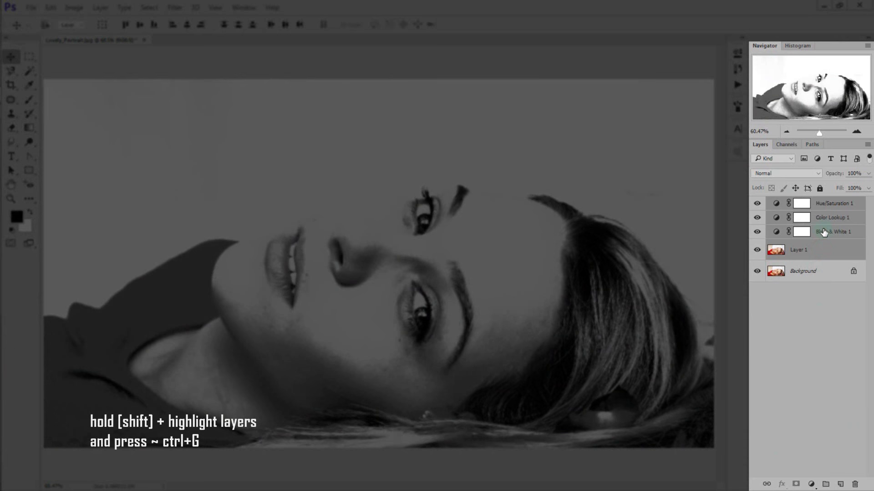
# Group the duplicate and its three adjustment layers and name the group 'Portrait'
pyautogui.hotkey('ctrl', 'g')
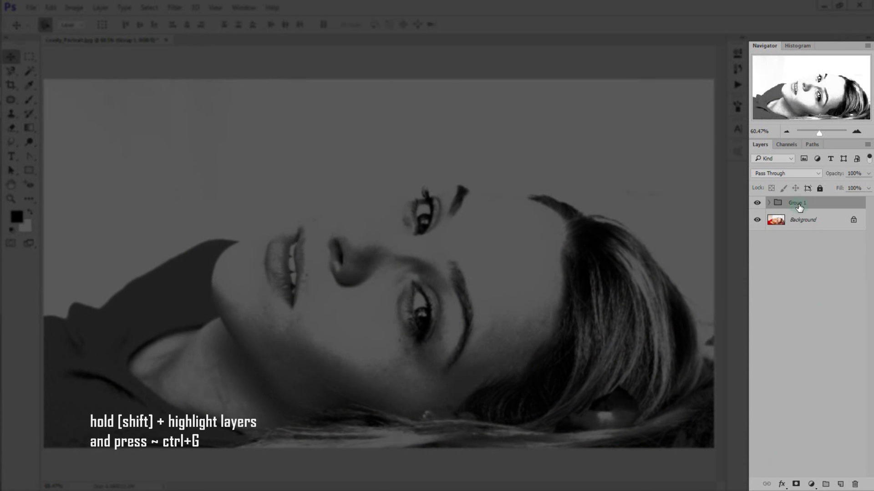
pyautogui.write('Portrait')
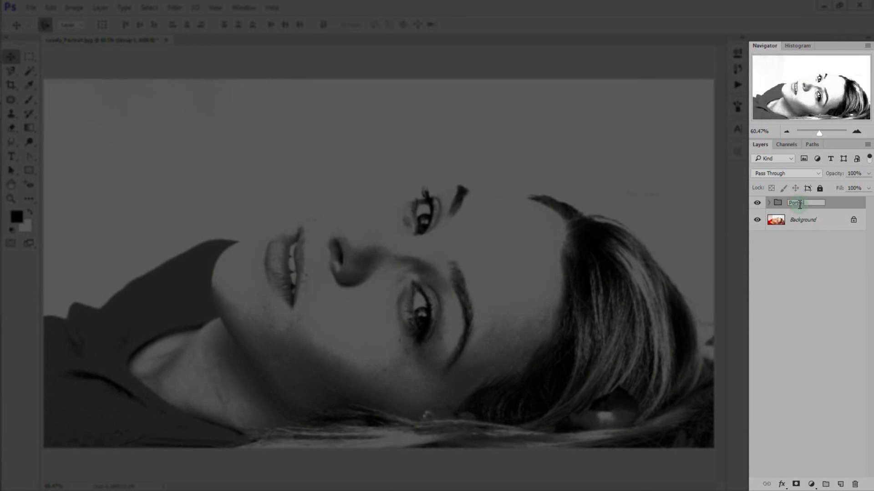
pyautogui.click(844, 204)
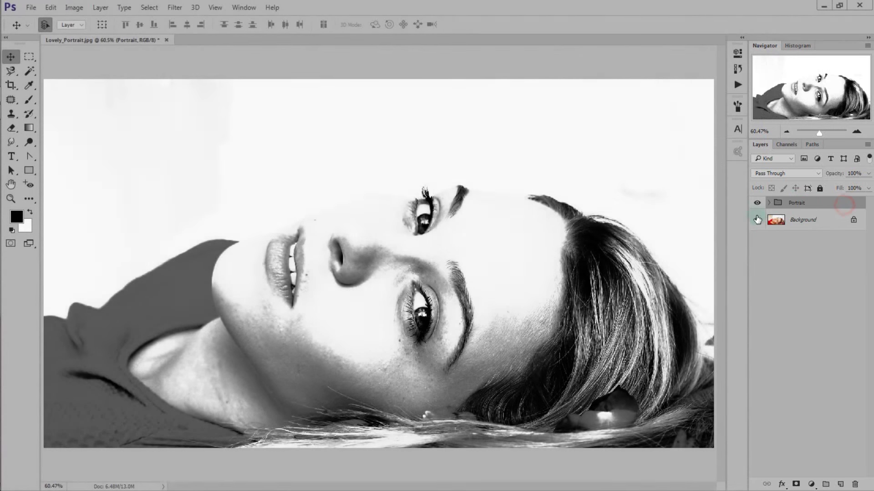
pyautogui.click(756, 204)
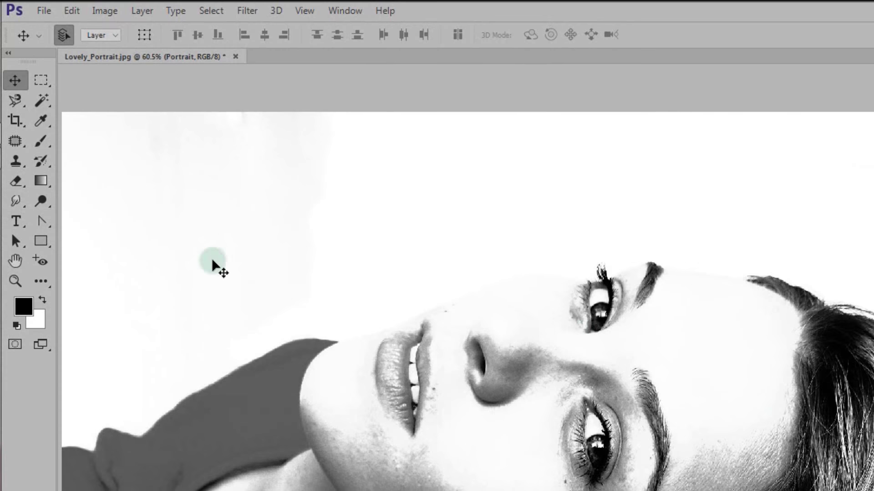
# Save the document as 'Surrealism goGreen' PSD with Maximize Compatibility kept on
pyautogui.click(45, 11)
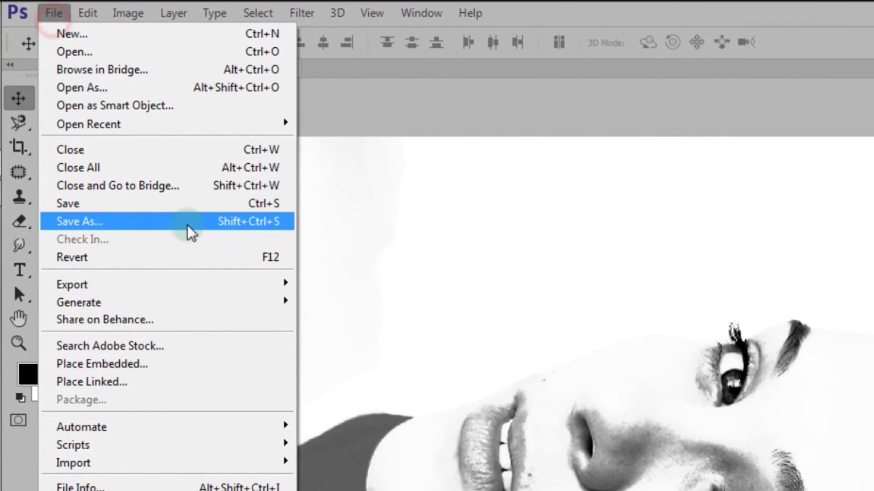
pyautogui.click(186, 225)
pyautogui.write('Surrealism')
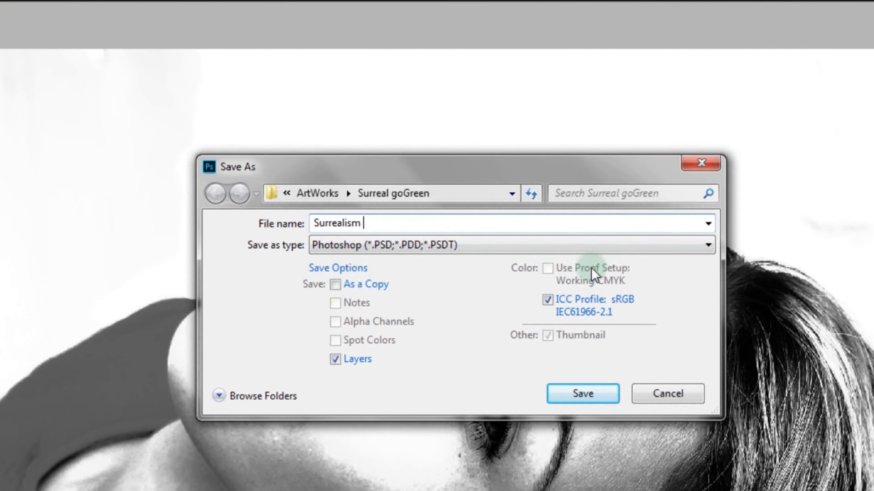
pyautogui.write(' goGreen')
pyautogui.click(583, 355)
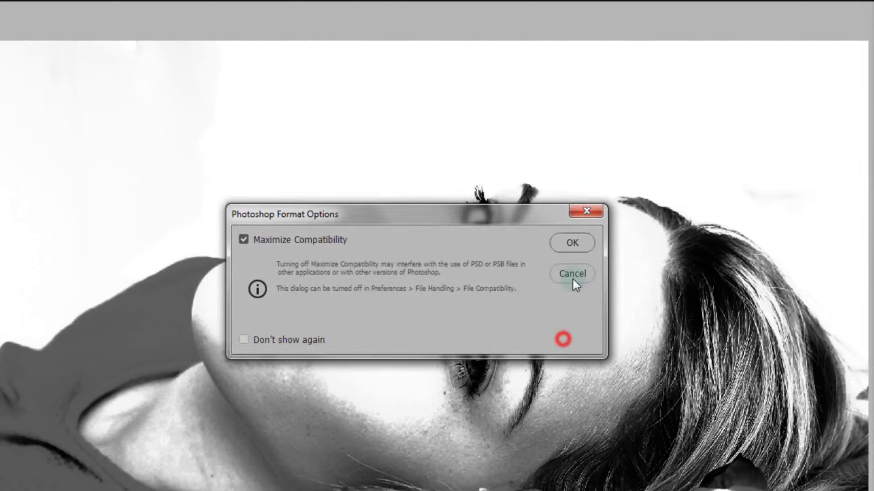
pyautogui.click(567, 242)
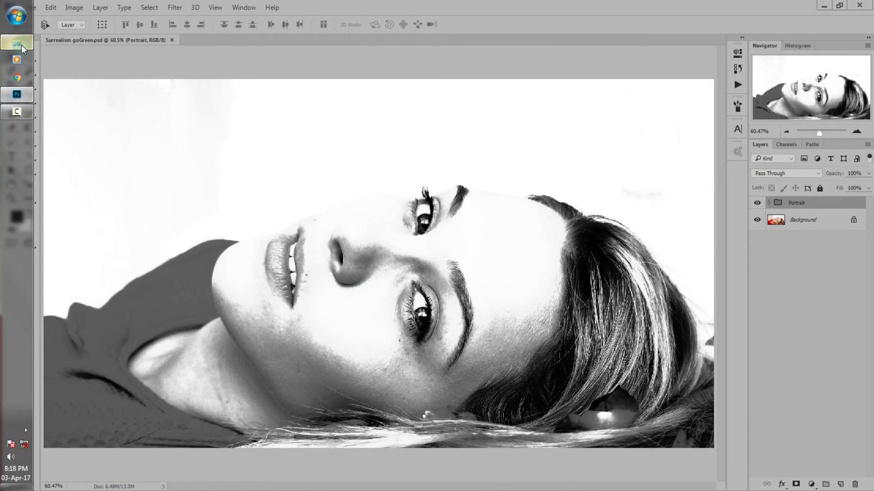
# In the Surreal goGreen folder, open Abstract_Pattern with Photoshop from its right-click menu
pyautogui.click(20, 50)
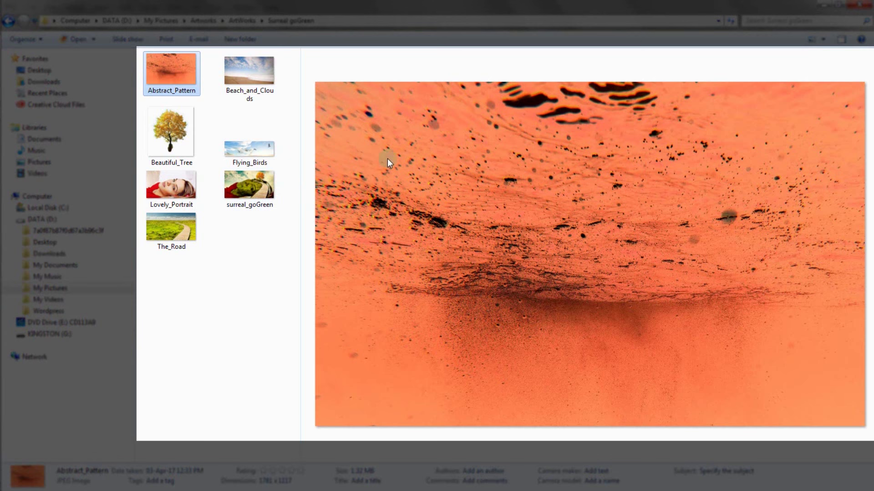
pyautogui.rightClick(411, 143)
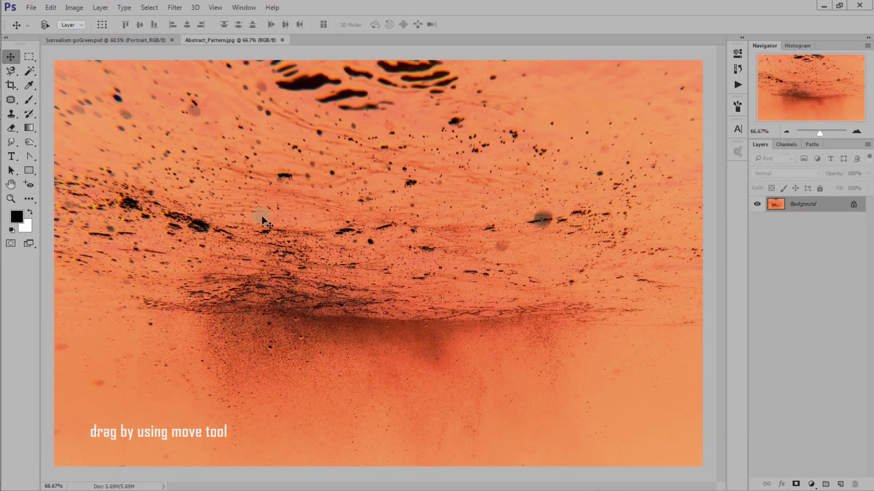
# Move the abstract pattern into Surrealism goGreen as Layer 2 in Multiply mode, closing its file
pyautogui.moveTo(261, 216)
pyautogui.mouseDown()
pyautogui.moveTo(139, 41)
pyautogui.moveTo(215, 184)
pyautogui.moveTo(314, 269)
pyautogui.moveTo(321, 228)
pyautogui.mouseUp()
pyautogui.click(242, 40)
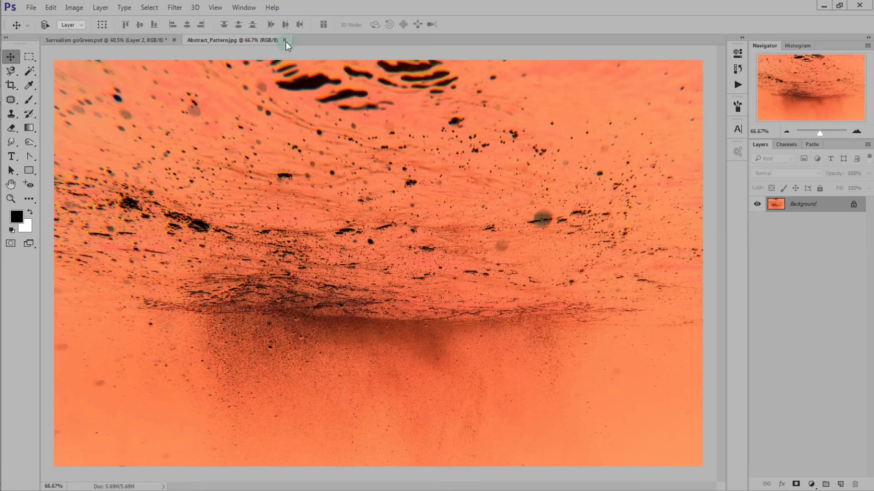
pyautogui.click(284, 40)
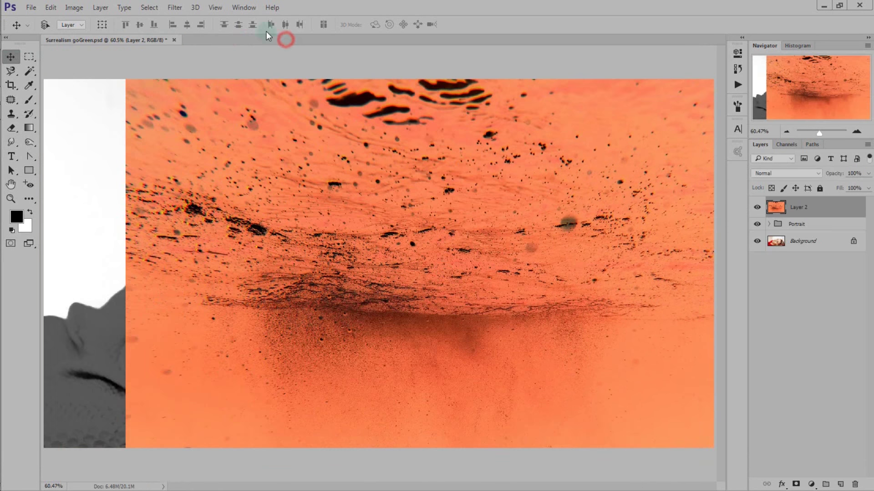
pyautogui.click(766, 176)
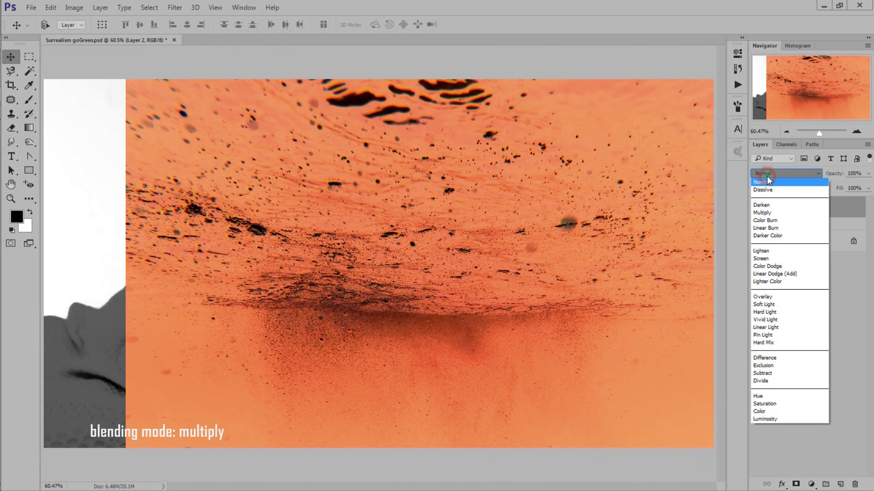
pyautogui.click(773, 213)
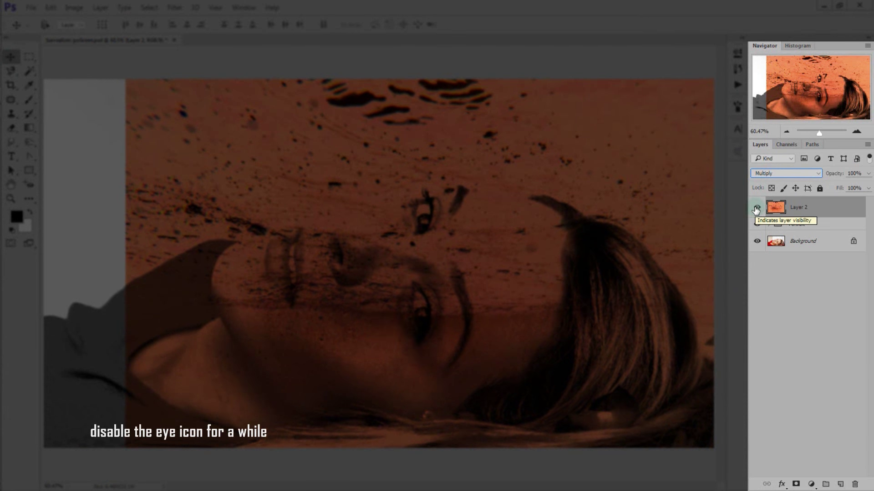
# Hide Layer 2 and the Portrait group, and select the Background layer
pyautogui.click(756, 207)
pyautogui.click(756, 225)
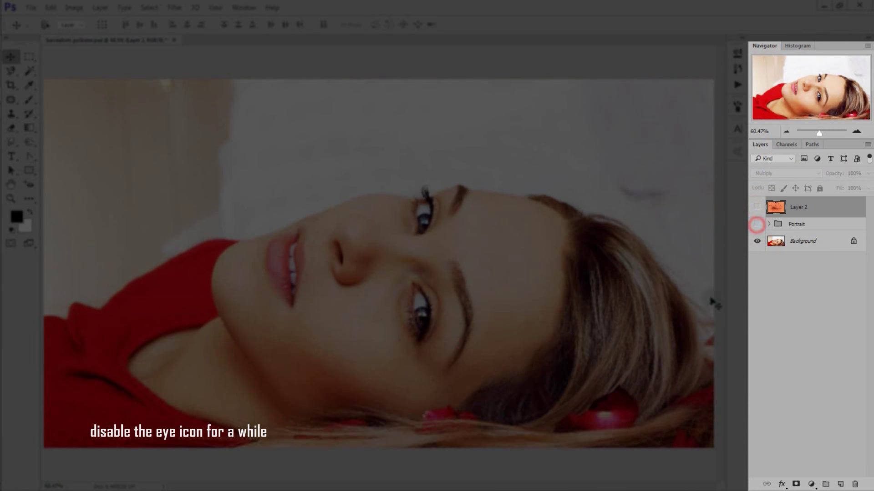
pyautogui.click(816, 244)
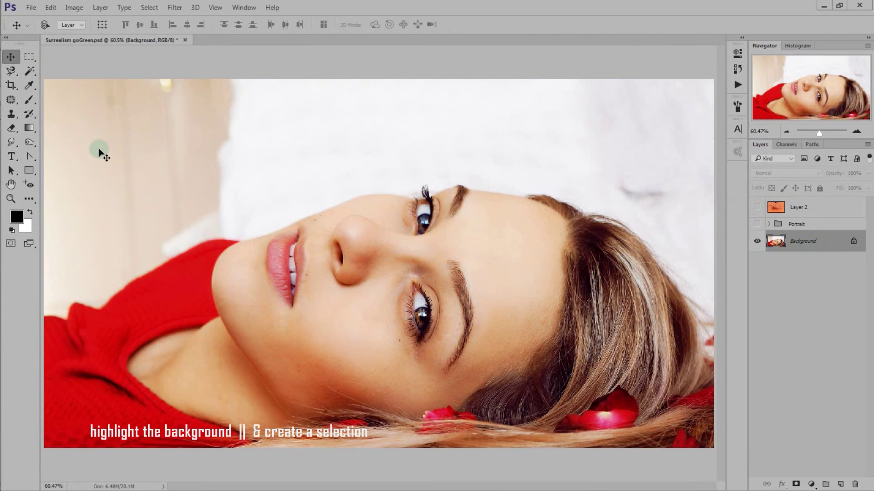
# With the Quick Selection tool, select the woman's red sweater, face and hair
pyautogui.click(31, 72)
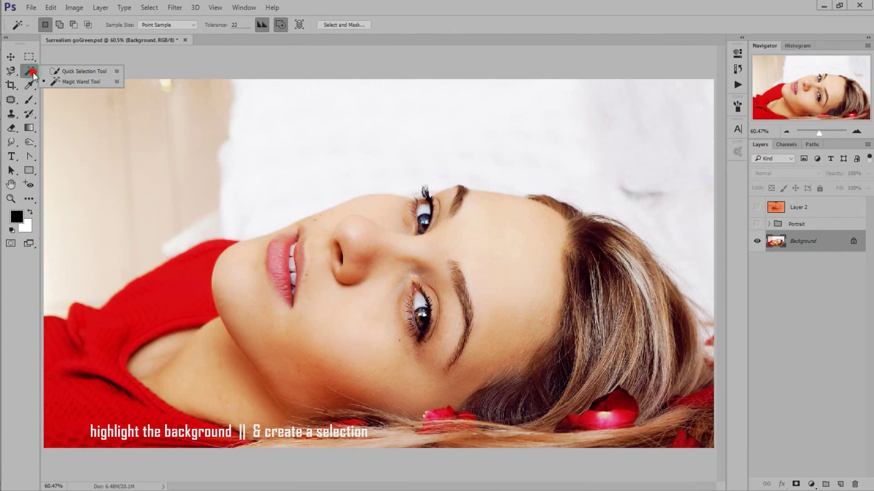
pyautogui.click(110, 82)
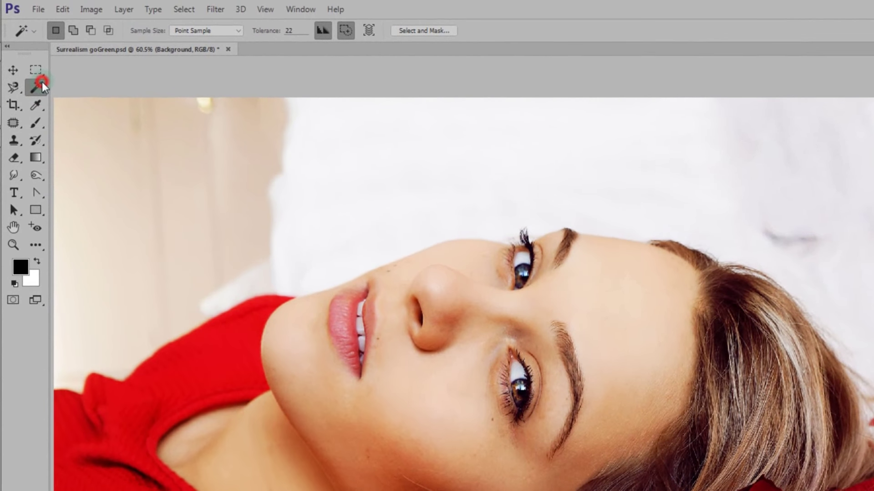
pyautogui.click(35, 74)
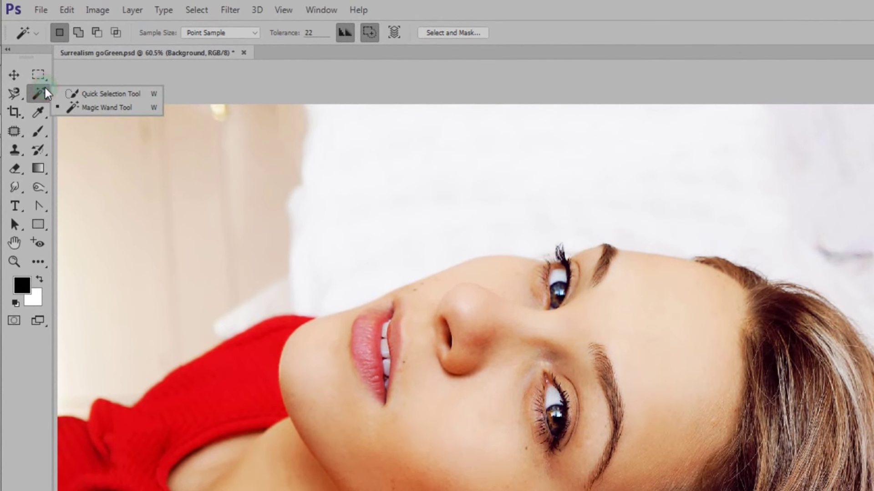
pyautogui.click(148, 96)
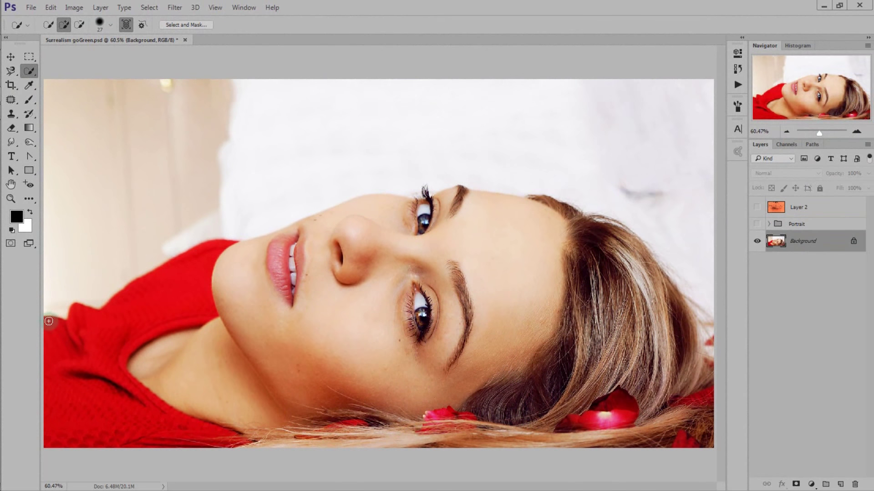
pyautogui.moveTo(86, 310); pyautogui.dragTo(614, 244)
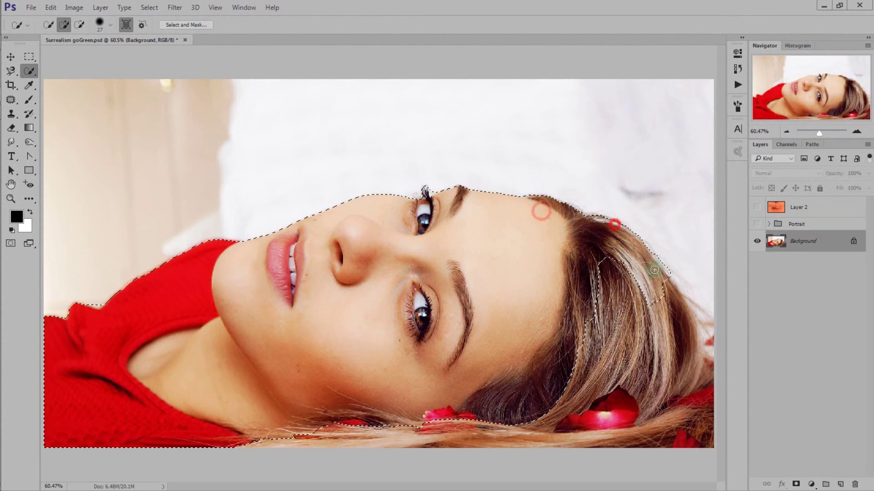
pyautogui.moveTo(614, 244); pyautogui.dragTo(687, 351)
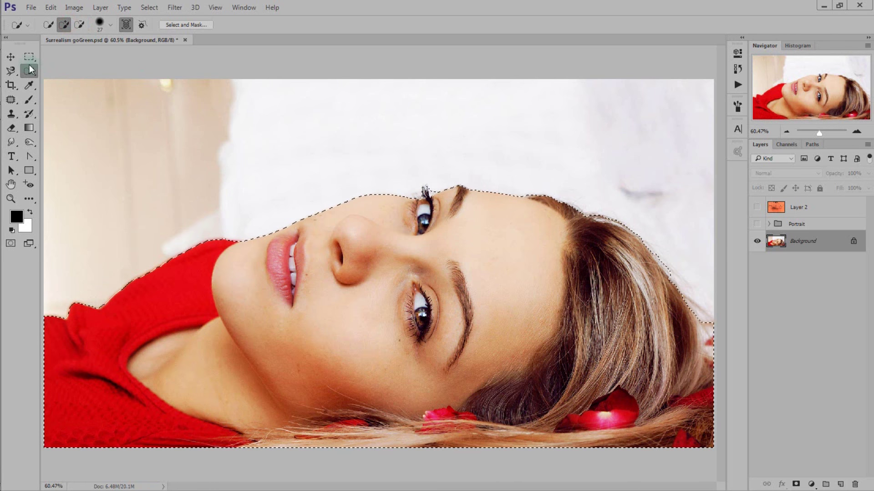
pyautogui.click(11, 57)
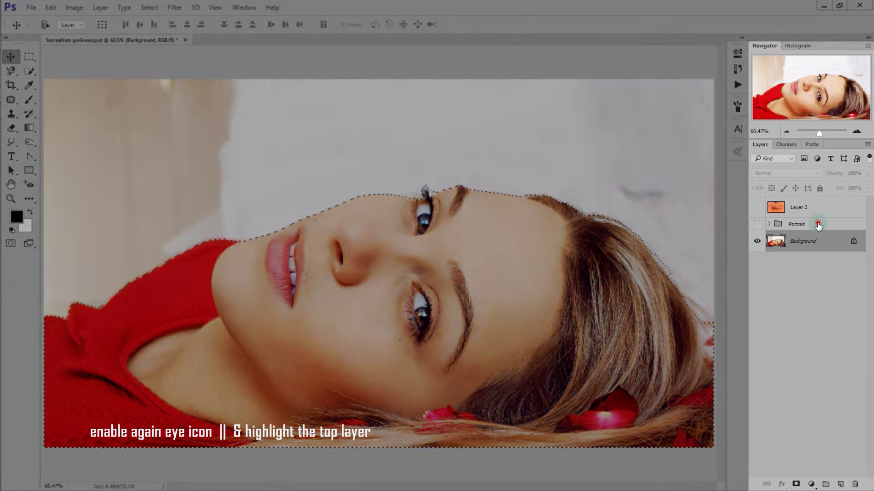
# Show the Portrait group and Layer 2, then mask Layer 2 to the selected woman
pyautogui.click(817, 224)
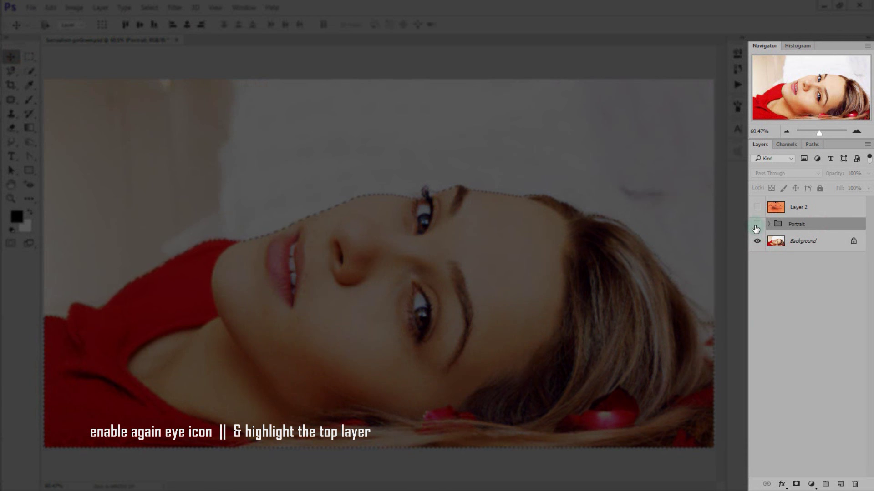
pyautogui.click(756, 224)
pyautogui.click(815, 209)
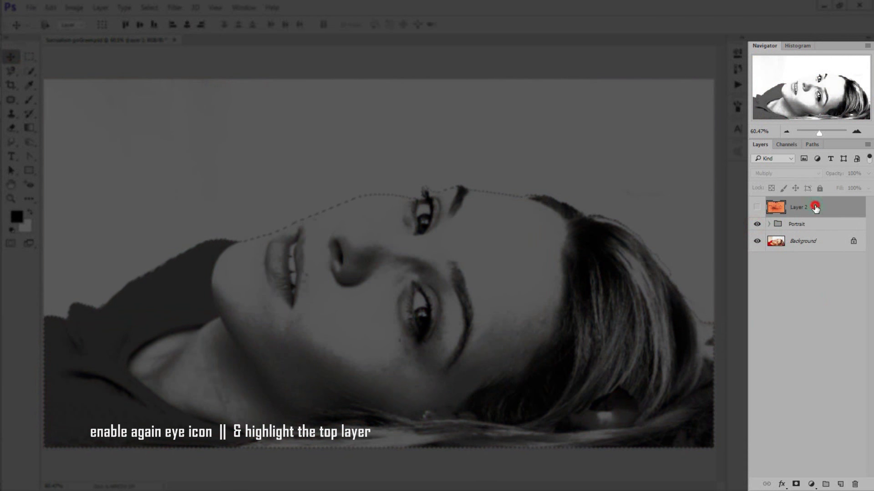
pyautogui.click(756, 209)
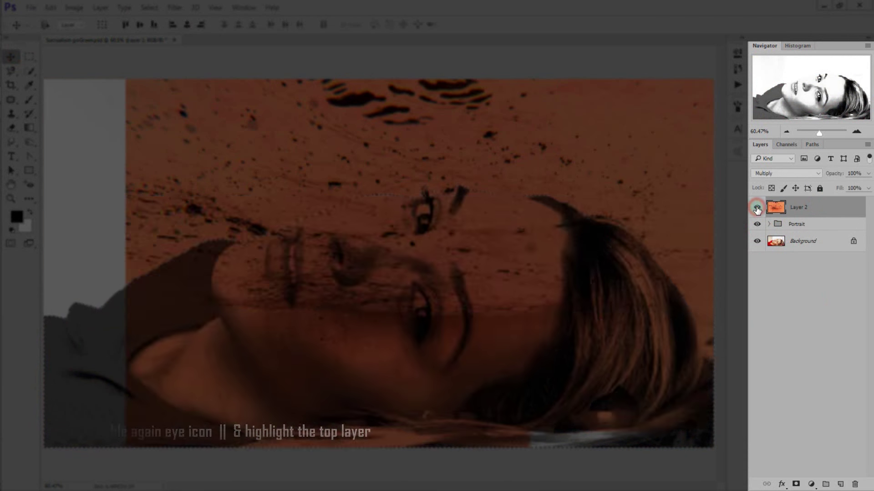
pyautogui.click(796, 484)
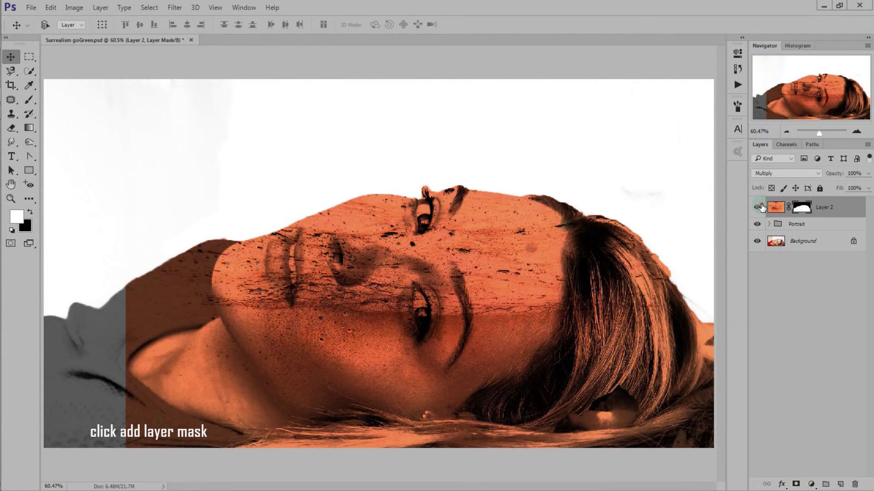
pyautogui.click(757, 207)
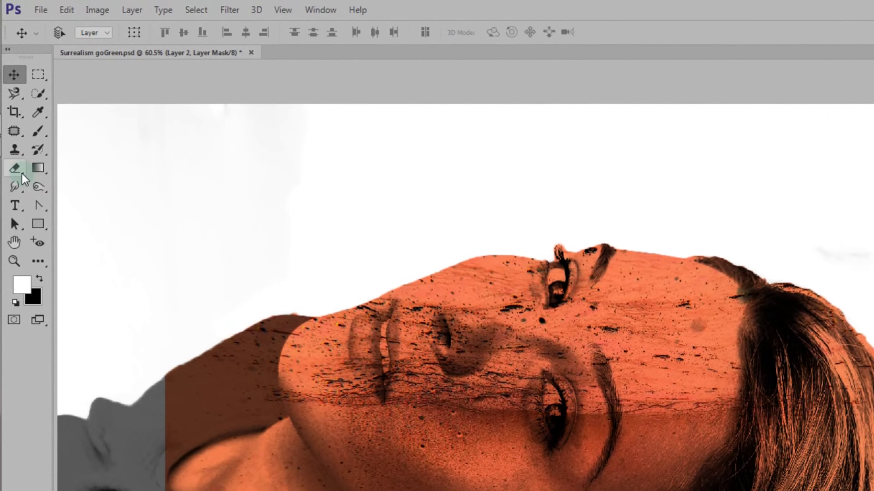
# Set up the standard Eraser with white/black colours, a larger brush and 38% opacity
pyautogui.moveTo(22, 175); pyautogui.dragTo(117, 168)
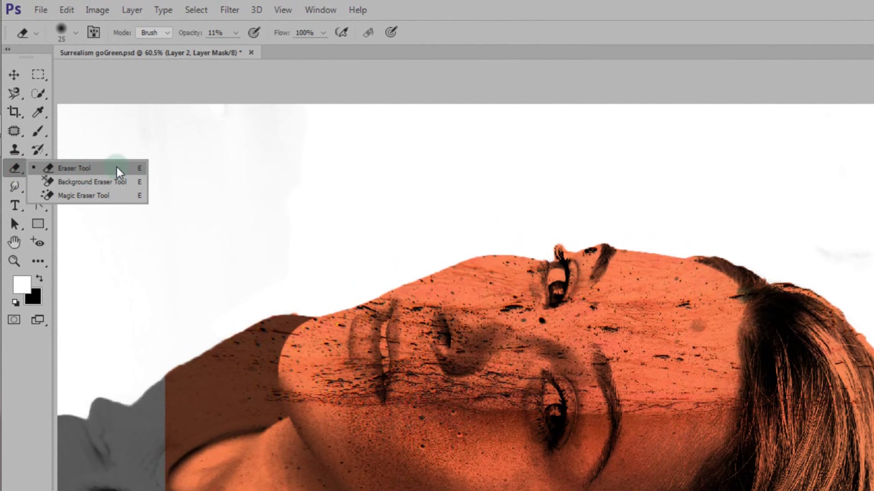
pyautogui.click(118, 170)
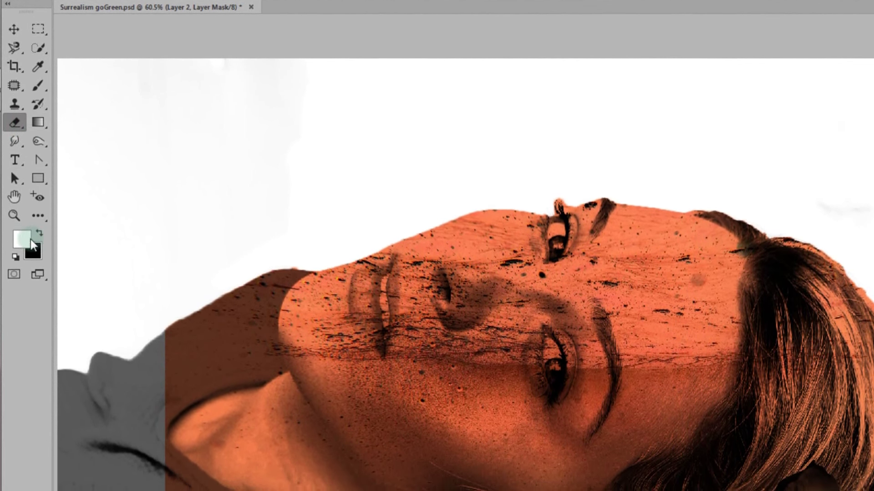
pyautogui.click(36, 258)
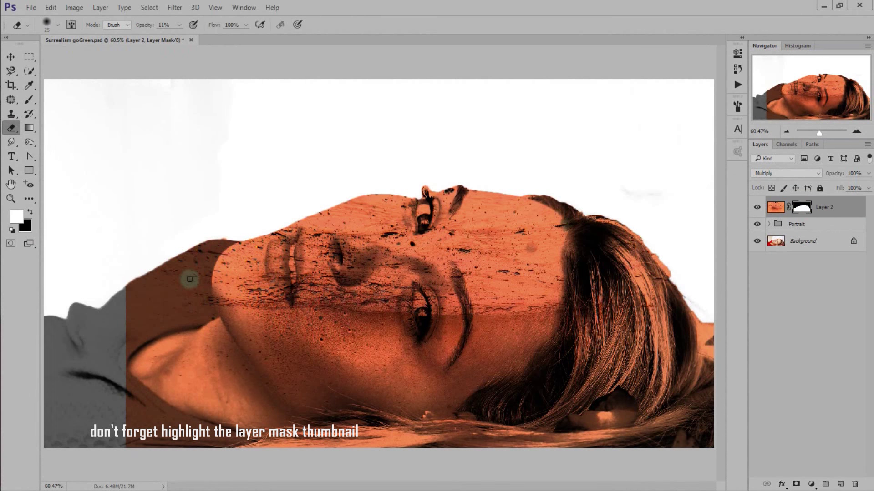
pyautogui.press(']')
pyautogui.press(']')
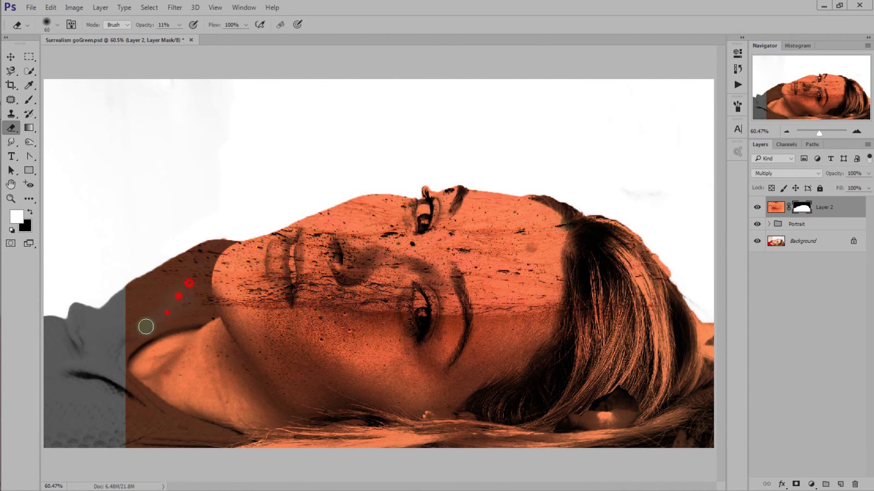
pyautogui.press('3')
pyautogui.press('8')
# Mask Layer 2's orange texture off the neck, shoulders and right-side hair
pyautogui.moveTo(148, 283)
pyautogui.mouseDown()
pyautogui.moveTo(156, 302)
pyautogui.moveTo(195, 308)
pyautogui.moveTo(201, 273)
pyautogui.moveTo(225, 239)
pyautogui.mouseUp()
pyautogui.moveTo(195, 279)
pyautogui.mouseDown()
pyautogui.moveTo(204, 305)
pyautogui.moveTo(171, 272)
pyautogui.mouseUp()
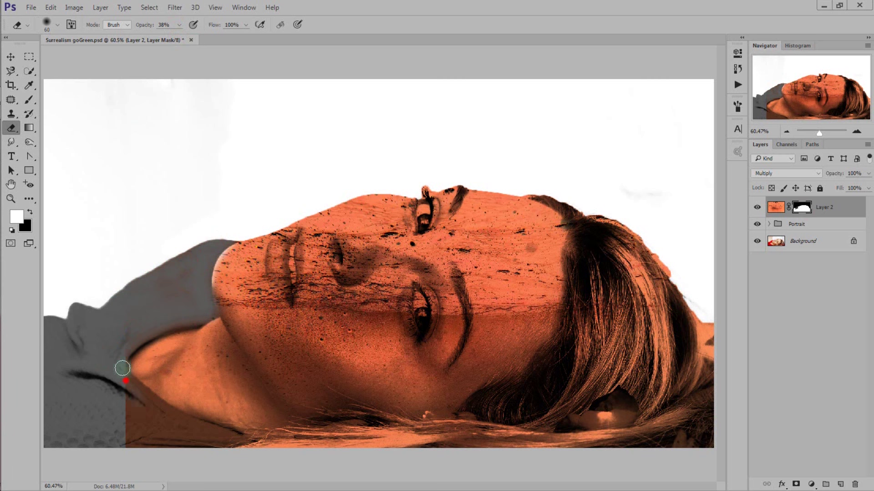
pyautogui.moveTo(132, 387); pyautogui.dragTo(209, 436)
pyautogui.moveTo(258, 450)
pyautogui.mouseDown()
pyautogui.moveTo(523, 429)
pyautogui.moveTo(587, 391)
pyautogui.mouseUp()
pyautogui.moveTo(571, 269)
pyautogui.mouseDown()
pyautogui.moveTo(564, 364)
pyautogui.moveTo(607, 257)
pyautogui.moveTo(659, 253)
pyautogui.mouseUp()
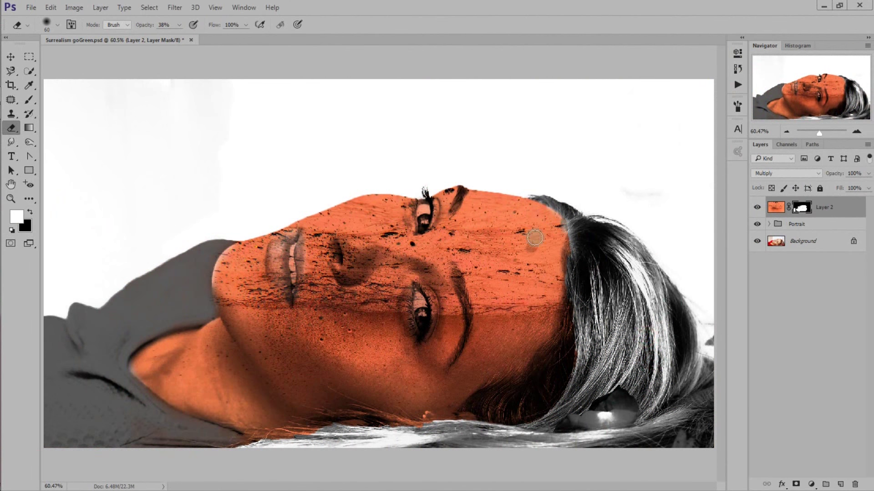
pyautogui.click(11, 51)
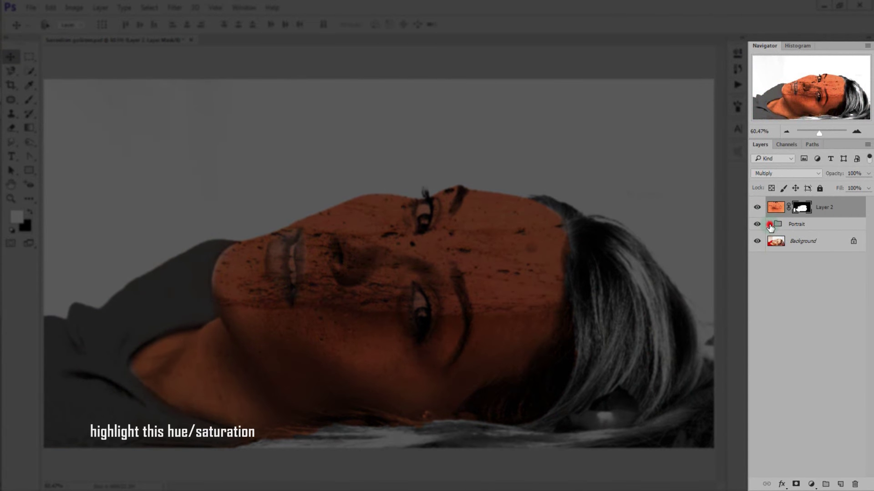
# Target the Hue/Saturation 1 adjustment and set the Eraser to about 22% opacity
pyautogui.click(769, 224)
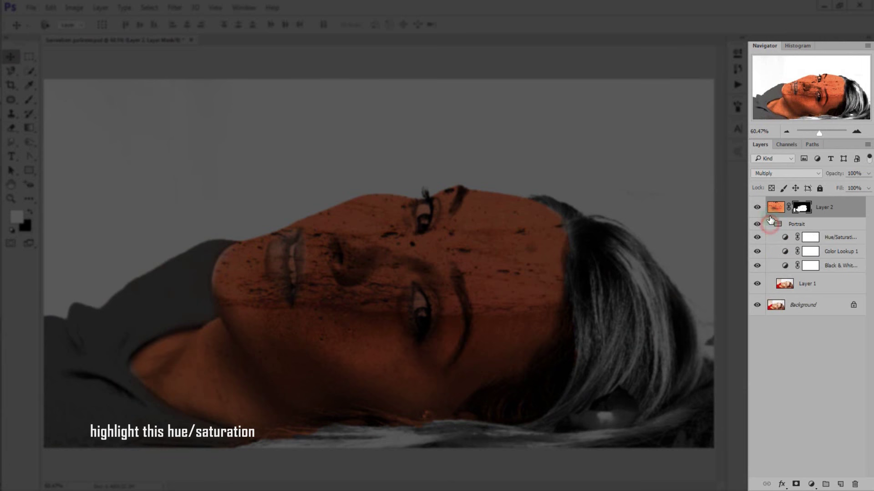
pyautogui.click(849, 242)
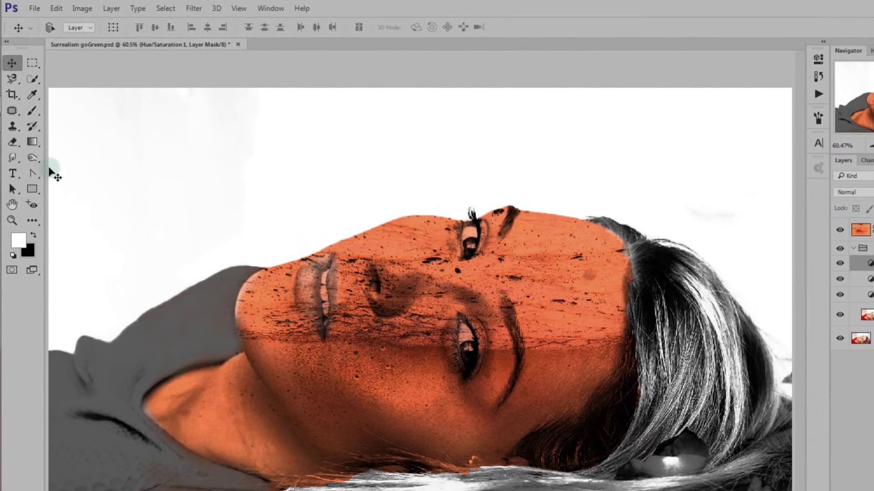
pyautogui.click(10, 173)
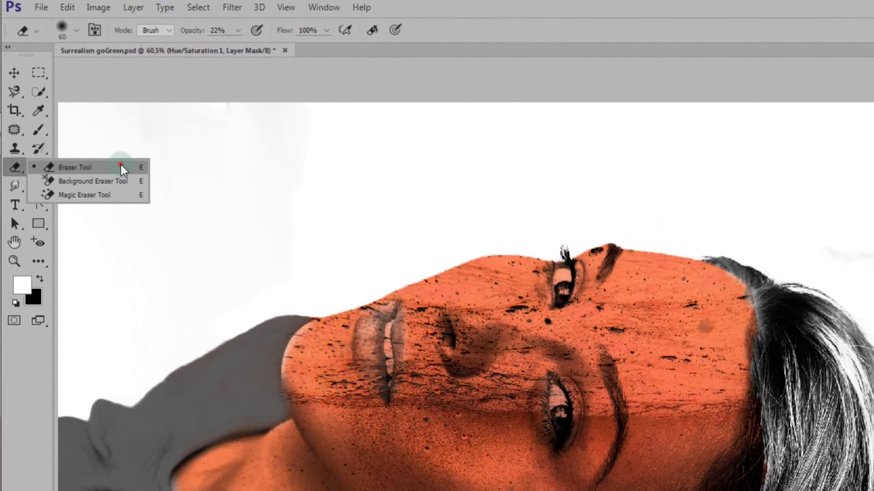
pyautogui.click(122, 170)
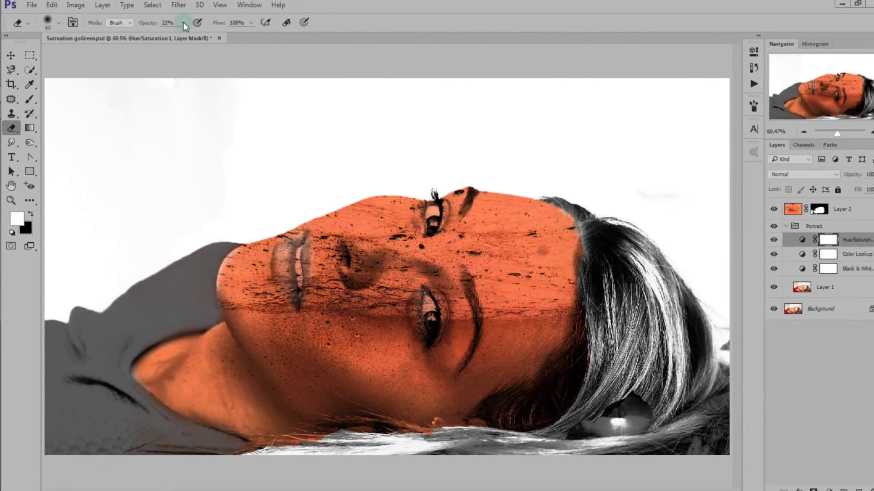
pyautogui.click(179, 25)
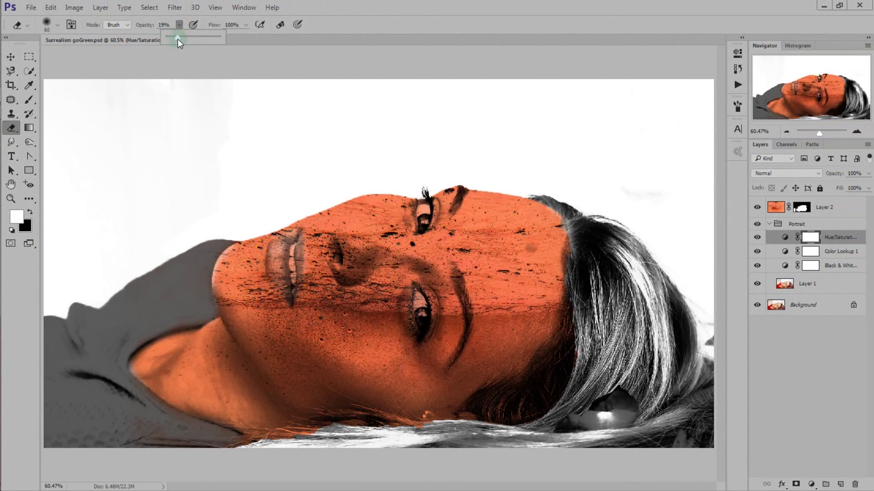
pyautogui.moveTo(87, 361)
pyautogui.mouseDown()
pyautogui.moveTo(129, 402)
pyautogui.moveTo(136, 394)
pyautogui.moveTo(54, 427)
pyautogui.moveTo(127, 425)
pyautogui.moveTo(63, 384)
pyautogui.mouseUp()
# Erase the mask to restore red on the shoulder and hair colour, partly at 46% opacity
pyautogui.moveTo(107, 414)
pyautogui.mouseDown()
pyautogui.moveTo(152, 312)
pyautogui.moveTo(64, 335)
pyautogui.moveTo(157, 319)
pyautogui.moveTo(74, 341)
pyautogui.moveTo(224, 243)
pyautogui.moveTo(206, 299)
pyautogui.moveTo(124, 372)
pyautogui.moveTo(151, 425)
pyautogui.moveTo(110, 404)
pyautogui.moveTo(107, 390)
pyautogui.moveTo(403, 443)
pyautogui.moveTo(345, 434)
pyautogui.moveTo(451, 444)
pyautogui.mouseUp()
pyautogui.moveTo(660, 336)
pyautogui.mouseDown()
pyautogui.moveTo(624, 246)
pyautogui.moveTo(640, 416)
pyautogui.mouseUp()
pyautogui.click(178, 25)
pyautogui.moveTo(178, 37); pyautogui.dragTo(190, 37)
pyautogui.moveTo(551, 199); pyautogui.dragTo(613, 239)
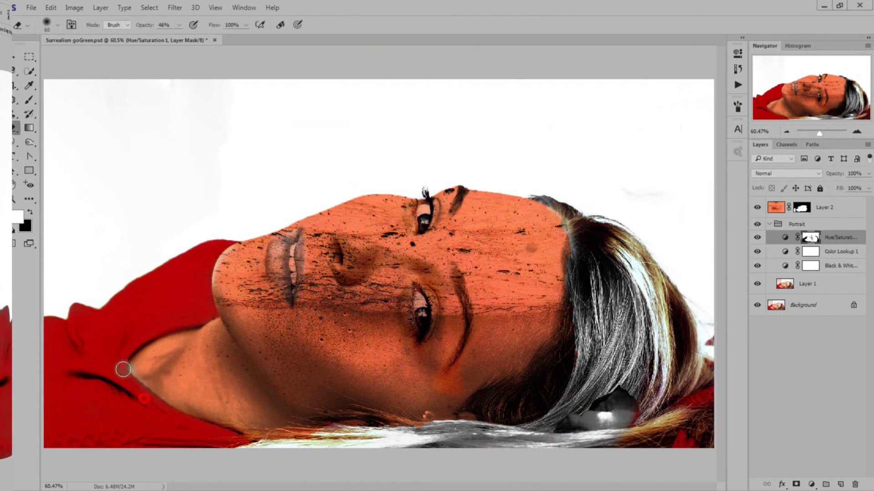
pyautogui.press('v')
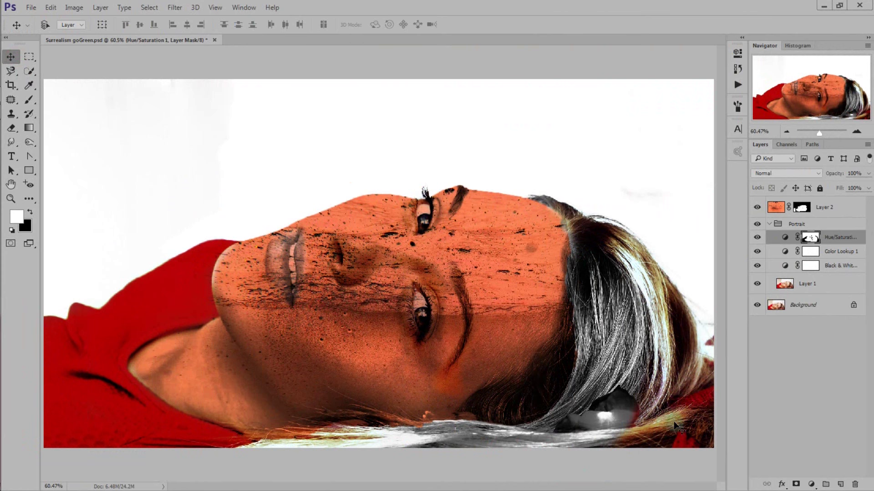
# Add a Hue/Saturation adjustment above Layer 2, clipped to it with Ctrl+Alt+G
pyautogui.press('x')
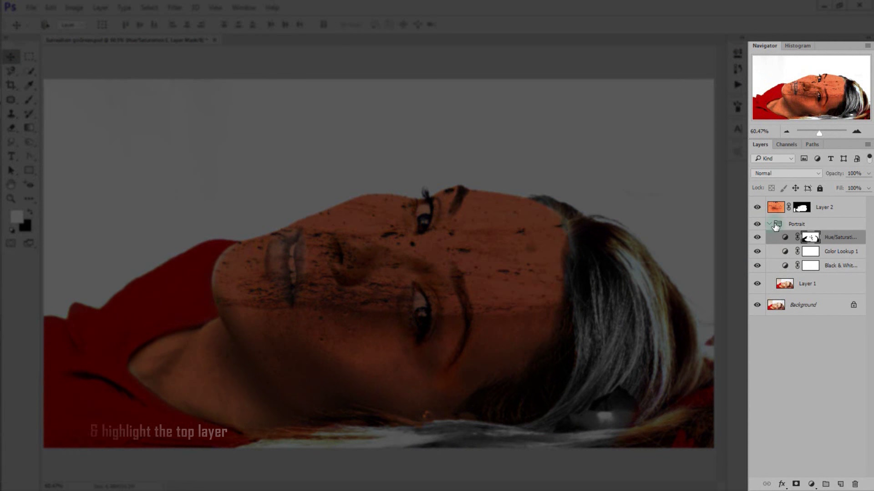
pyautogui.click(770, 224)
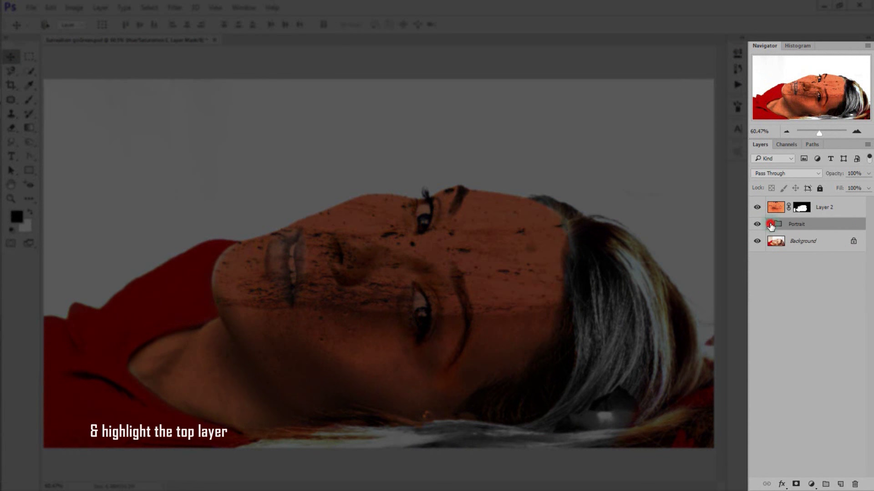
pyautogui.click(839, 213)
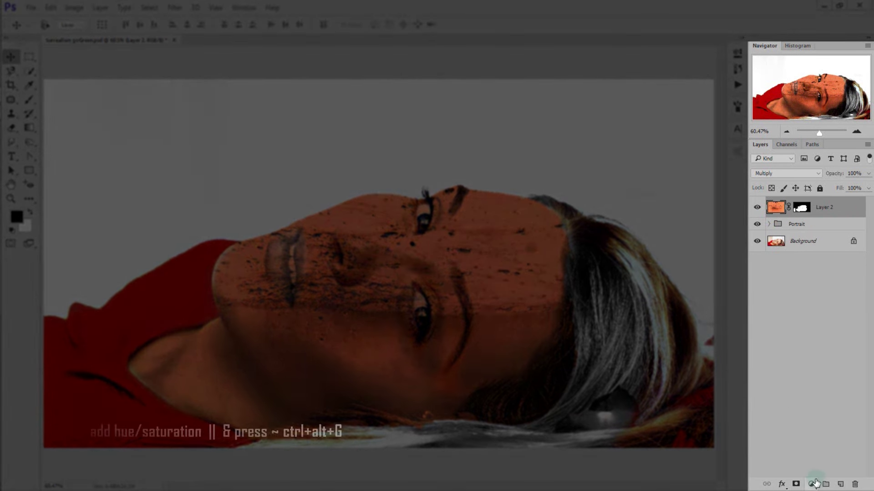
pyautogui.click(811, 484)
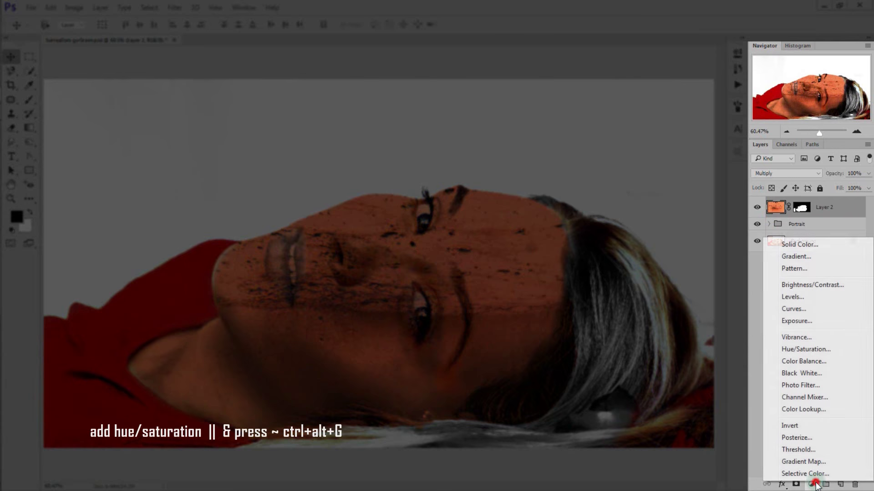
pyautogui.click(833, 349)
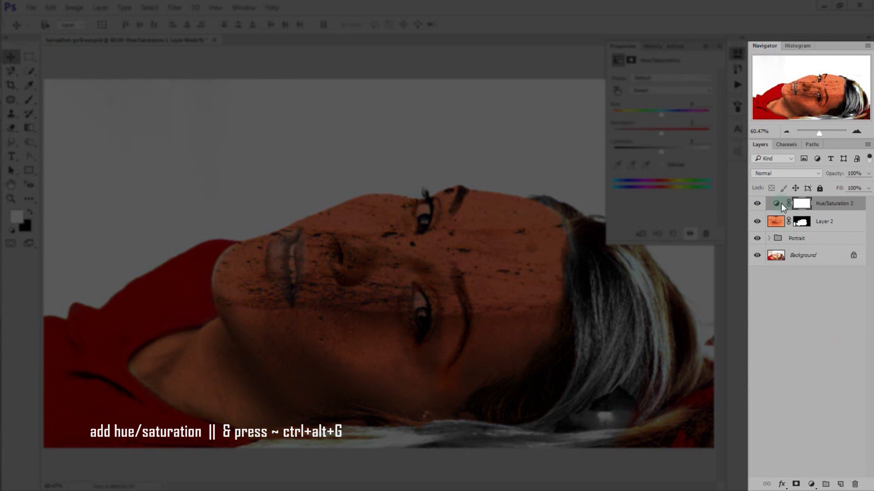
pyautogui.hotkey('ctrl', 'alt', 'g')
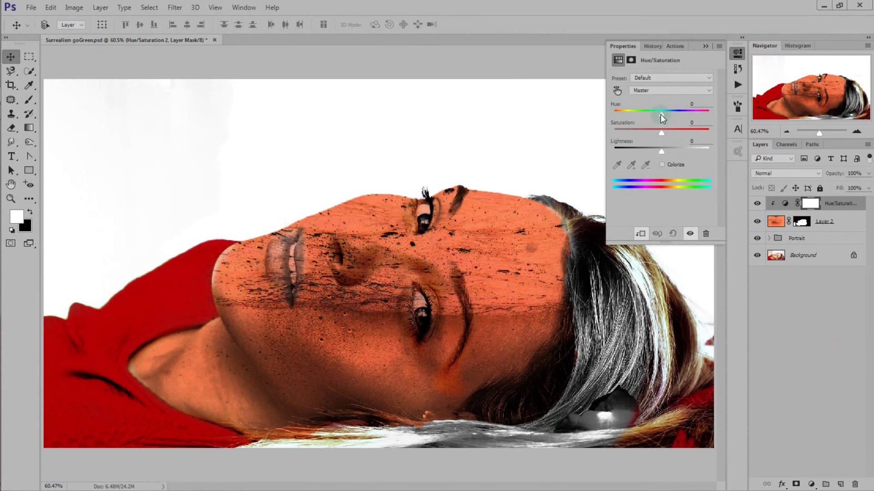
# Set the clipped adjustment to Hue +8 and Saturation -62, then compare the face
pyautogui.moveTo(660, 114); pyautogui.dragTo(665, 114)
pyautogui.click(696, 104)
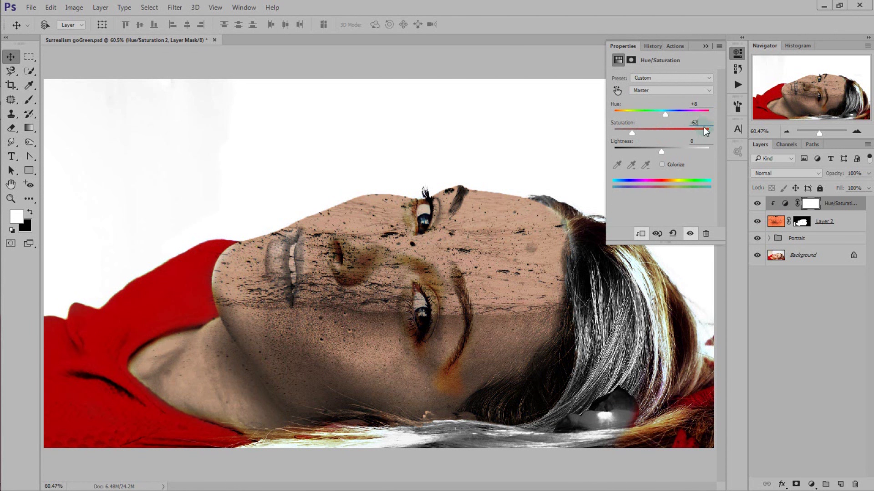
pyautogui.click(708, 46)
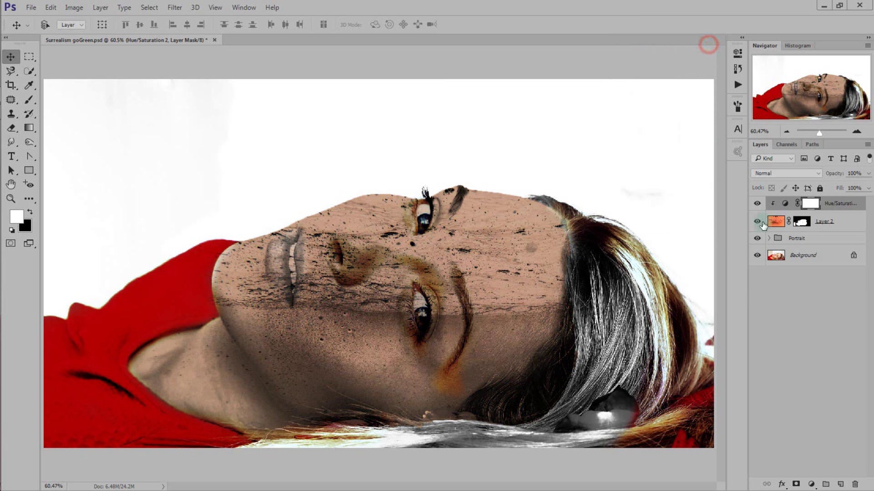
pyautogui.click(758, 203)
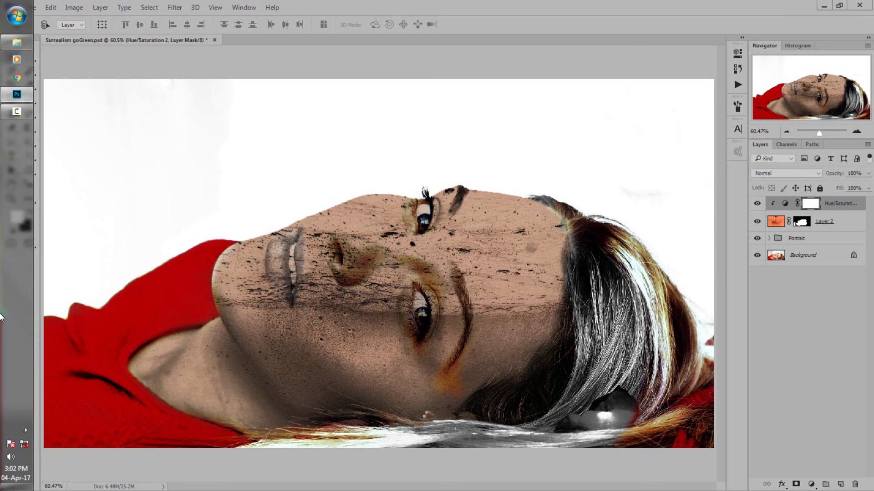
# Open The_Road from the Surreal goGreen folder in Adobe Photoshop CC 2015.5
pyautogui.click(18, 43)
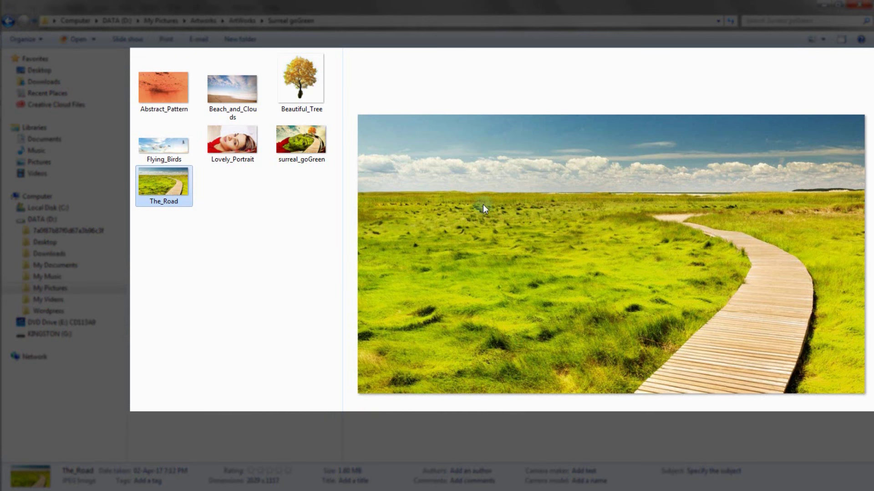
pyautogui.rightClick(475, 159)
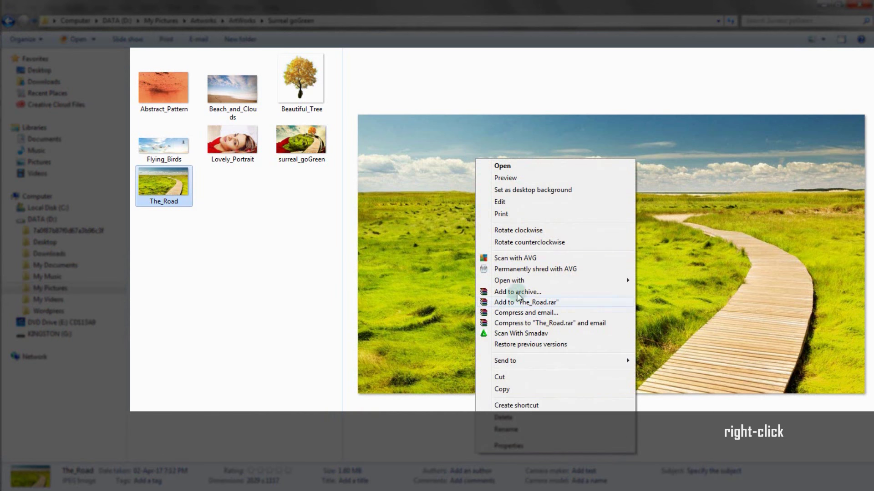
pyautogui.moveTo(519, 280)
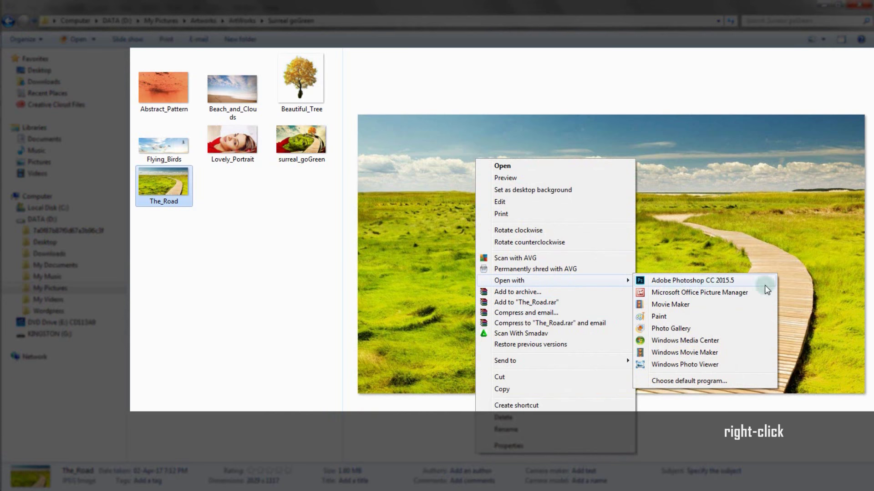
pyautogui.click(765, 285)
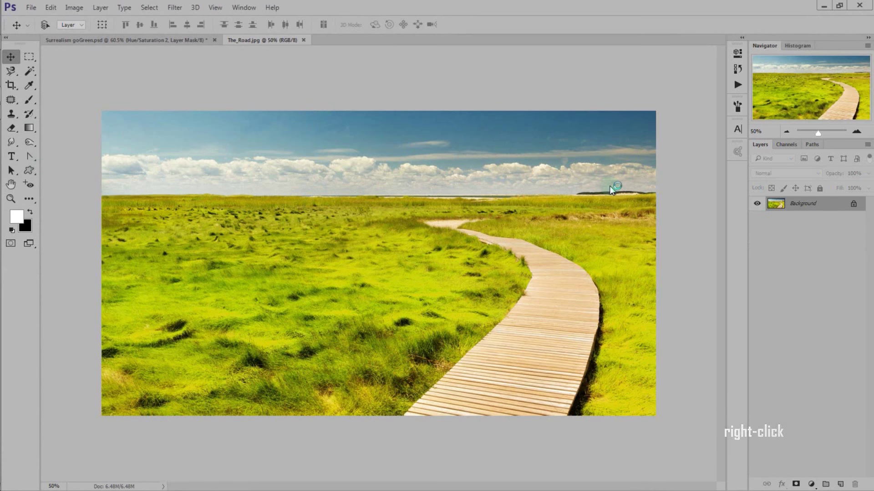
# Drag The_Road into Surrealism goGreen as clipped Layer 3, then close The_Road
pyautogui.click(10, 59)
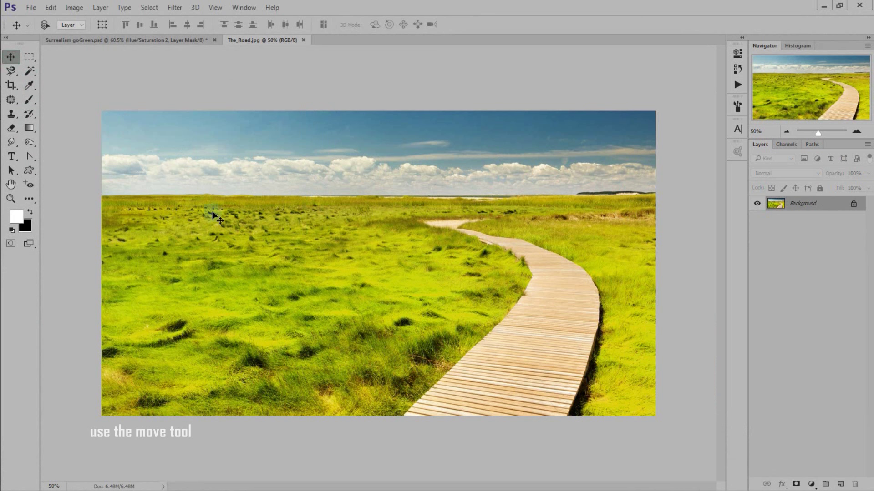
pyautogui.moveTo(210, 211)
pyautogui.mouseDown()
pyautogui.moveTo(148, 46)
pyautogui.moveTo(198, 200)
pyautogui.moveTo(183, 199)
pyautogui.mouseUp()
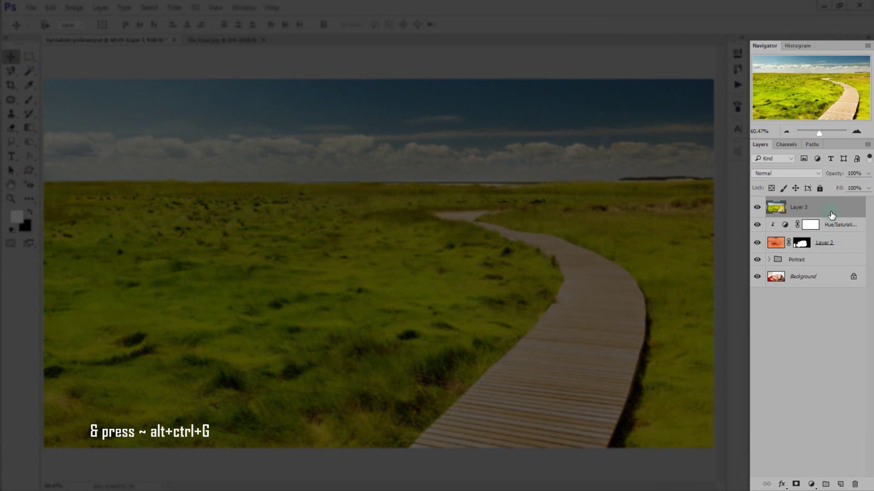
pyautogui.hotkey('ctrl', 'alt', 'g')
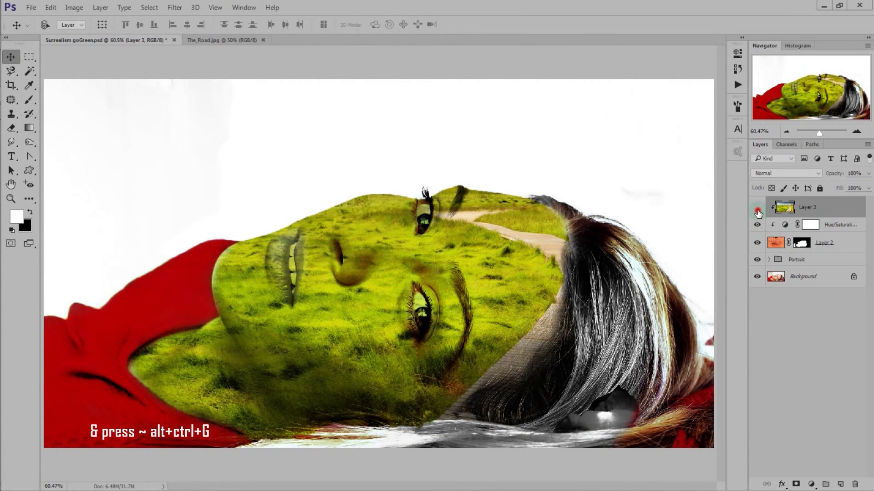
pyautogui.click(756, 208)
pyautogui.click(757, 210)
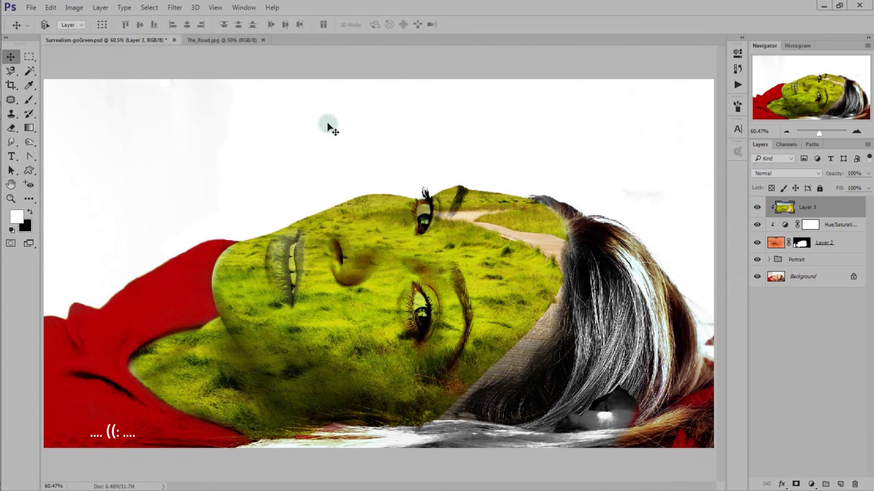
pyautogui.click(233, 41)
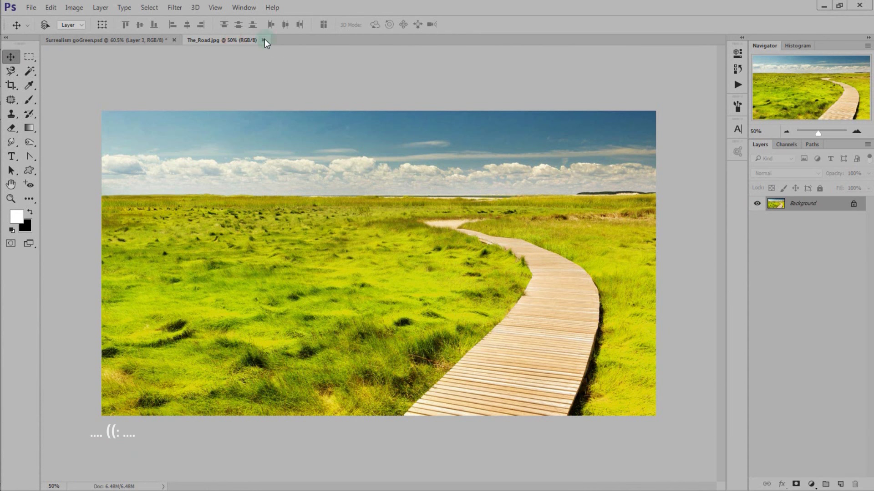
pyautogui.click(263, 40)
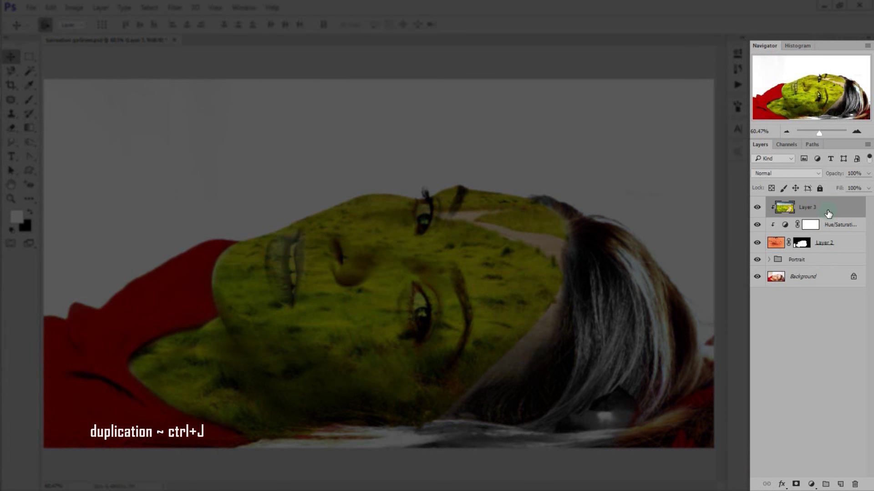
# Duplicate Layer 3 and draw a Patch Tool selection around the boardwalk and its grassy borders
pyautogui.hotkey('ctrl', 'j')
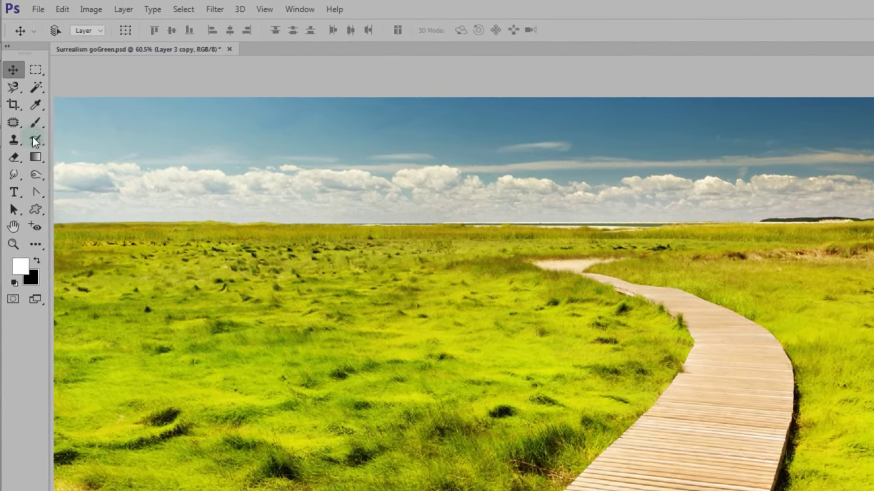
pyautogui.click(14, 123)
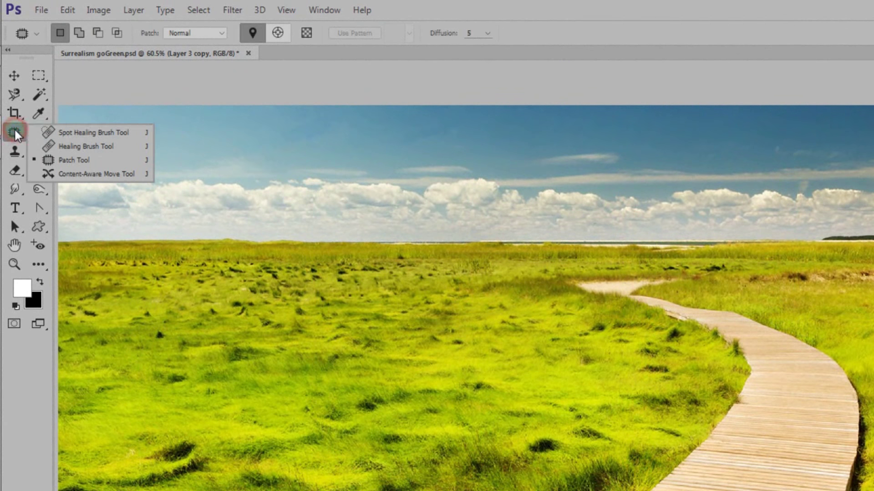
pyautogui.click(117, 160)
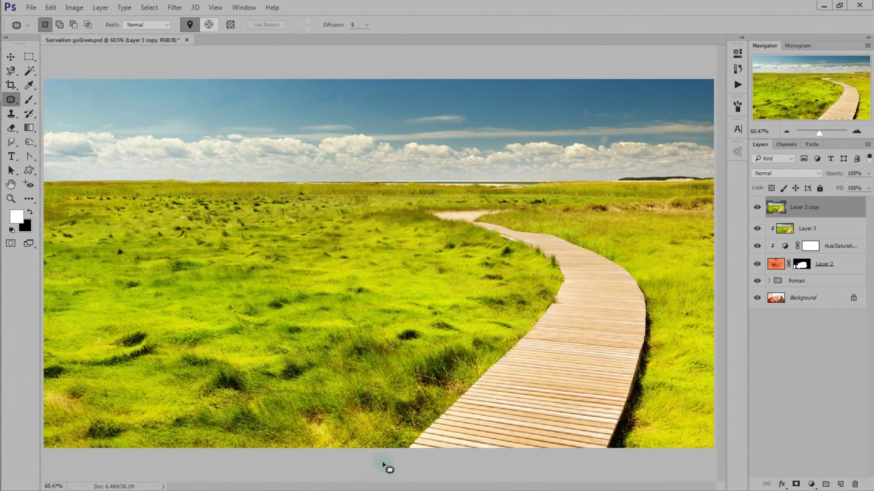
pyautogui.moveTo(385, 456)
pyautogui.mouseDown()
pyautogui.moveTo(453, 355)
pyautogui.moveTo(487, 263)
pyautogui.mouseUp()
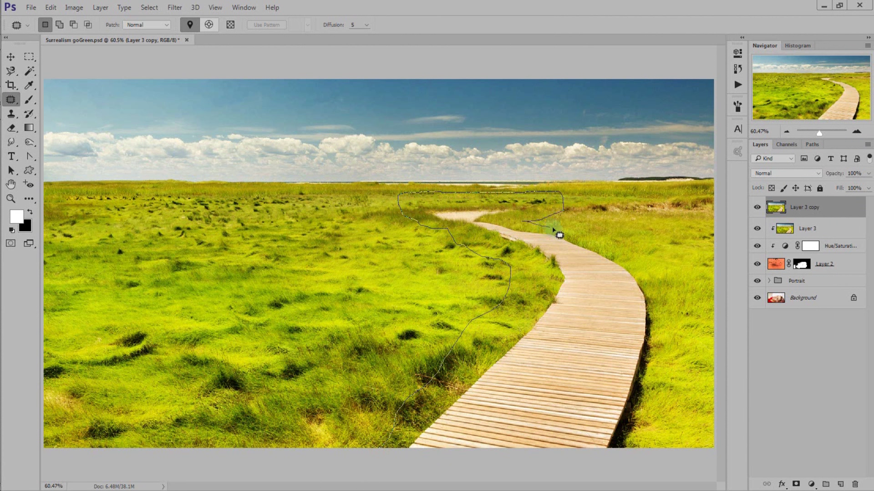
pyautogui.moveTo(675, 339)
pyautogui.mouseDown()
pyautogui.moveTo(589, 466)
pyautogui.moveTo(382, 468)
pyautogui.mouseUp()
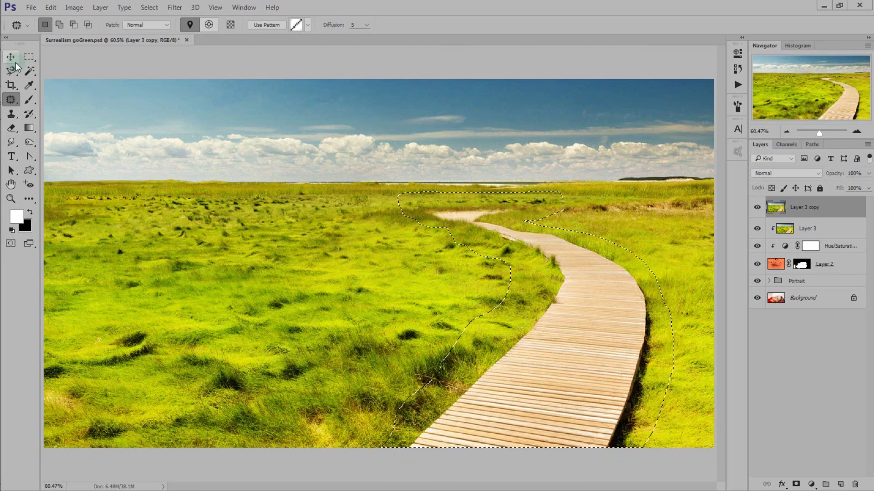
pyautogui.click(14, 60)
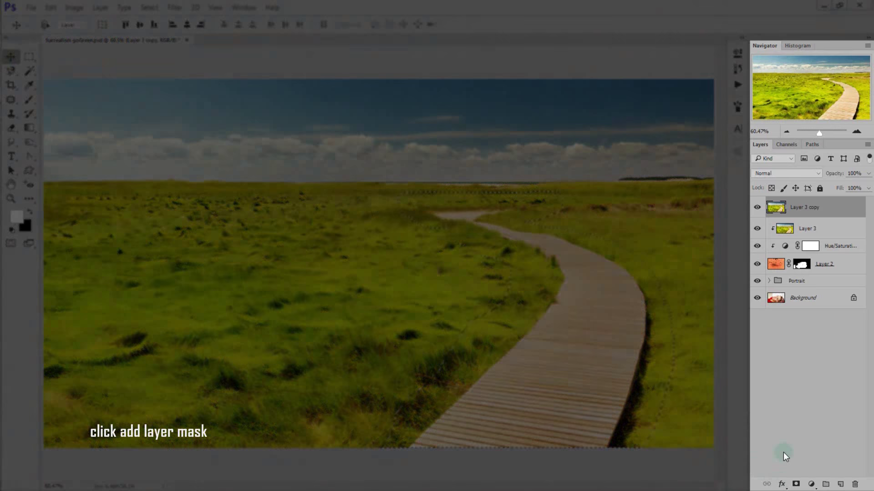
# Mask Layer 3 copy to the boardwalk selection and set the Eraser to about 23% opacity
pyautogui.click(797, 485)
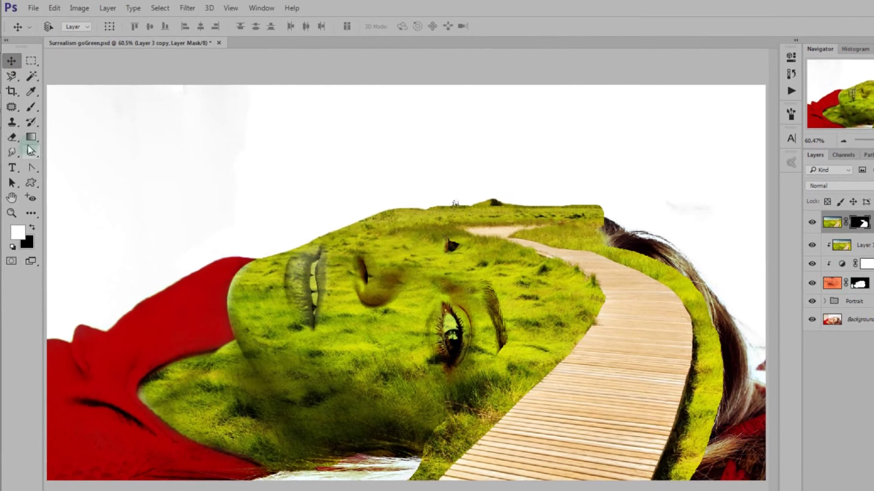
pyautogui.click(12, 137)
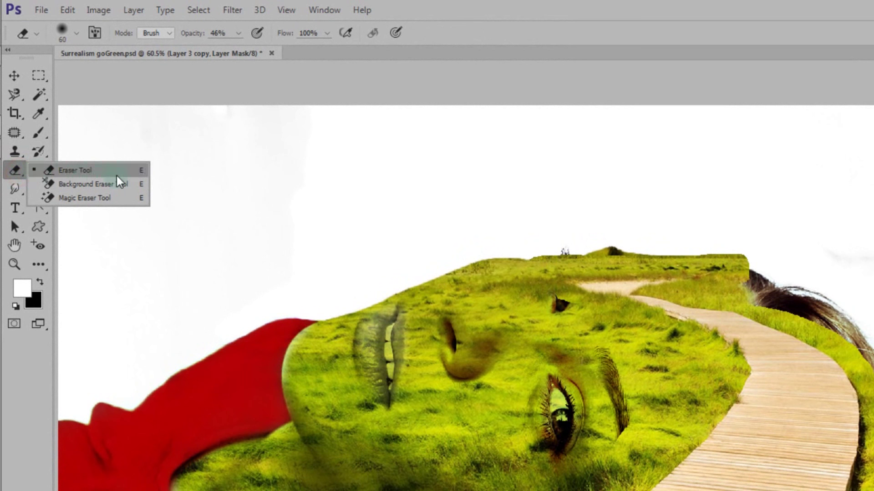
pyautogui.click(117, 175)
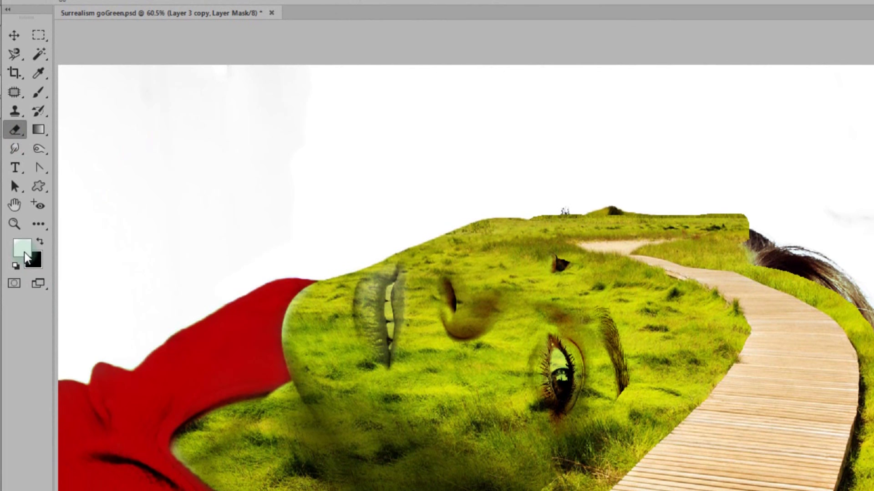
pyautogui.press('d')
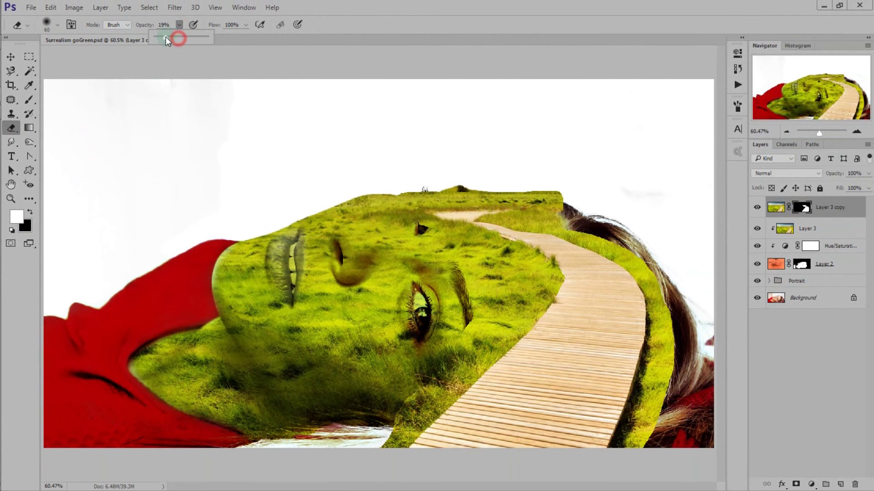
pyautogui.click(390, 438)
# Erase stray grass along the chin, forehead, top edge and right hair edge
pyautogui.moveTo(397, 427); pyautogui.dragTo(425, 376)
pyautogui.moveTo(406, 417); pyautogui.dragTo(387, 431)
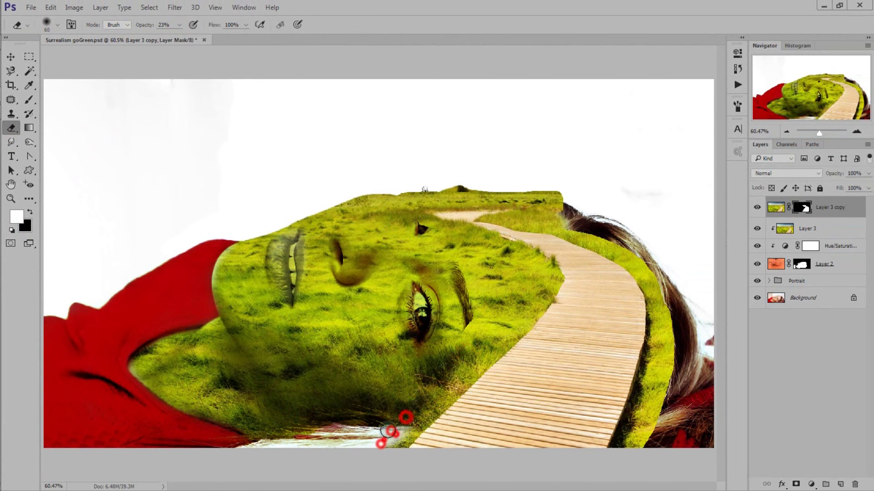
pyautogui.moveTo(423, 225)
pyautogui.mouseDown()
pyautogui.moveTo(422, 211)
pyautogui.moveTo(473, 190)
pyautogui.mouseUp()
pyautogui.moveTo(542, 187)
pyautogui.mouseDown()
pyautogui.moveTo(553, 190)
pyautogui.moveTo(552, 224)
pyautogui.mouseUp()
pyautogui.moveTo(509, 187); pyautogui.dragTo(532, 187)
pyautogui.moveTo(574, 227)
pyautogui.mouseDown()
pyautogui.moveTo(632, 254)
pyautogui.moveTo(670, 347)
pyautogui.moveTo(639, 458)
pyautogui.moveTo(600, 231)
pyautogui.moveTo(666, 355)
pyautogui.mouseUp()
pyautogui.moveTo(650, 273); pyautogui.dragTo(639, 443)
pyautogui.moveTo(532, 222); pyautogui.dragTo(559, 218)
pyautogui.moveTo(500, 191); pyautogui.dragTo(528, 194)
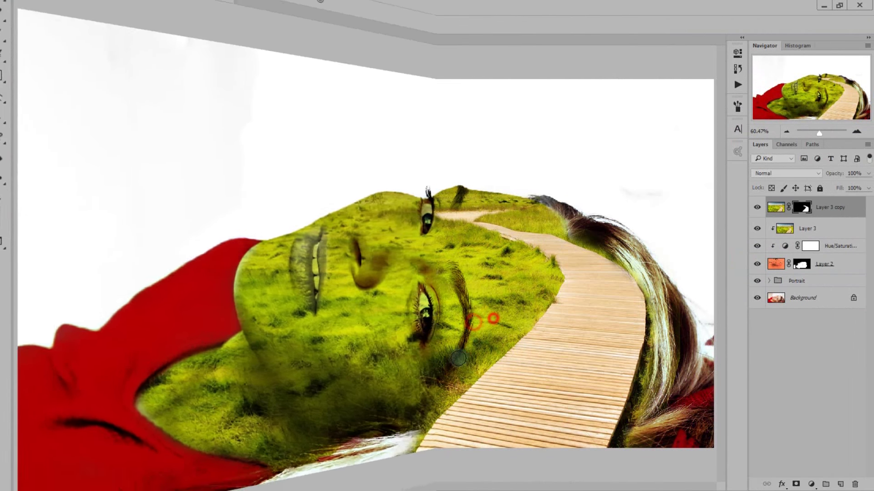
pyautogui.click(482, 351)
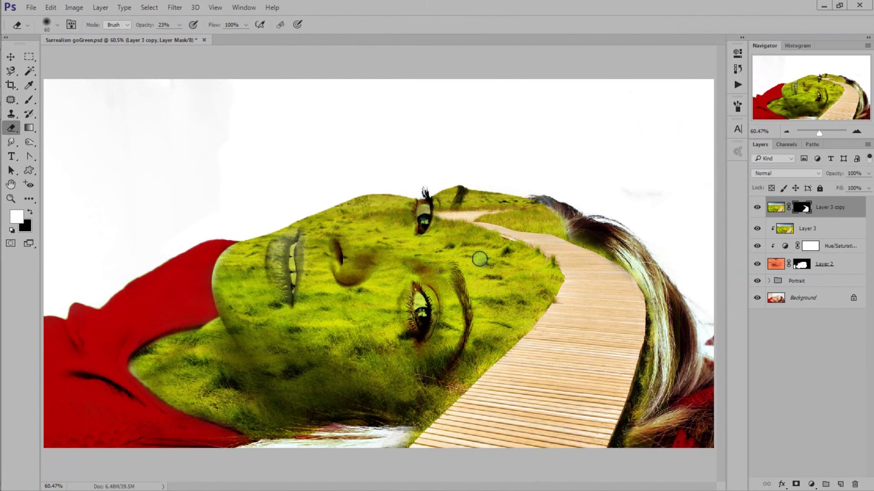
pyautogui.click(16, 56)
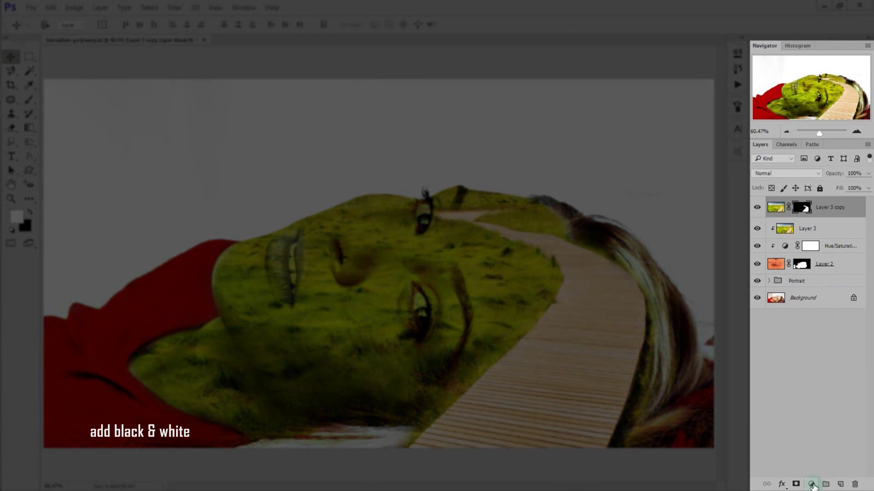
# Add a clipped Black & White adjustment using the High Contrast Blue Filter preset
pyautogui.click(812, 484)
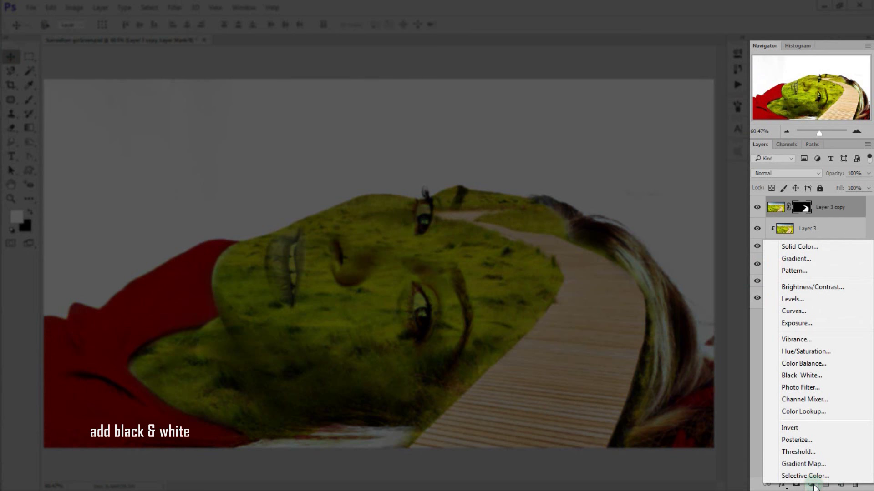
pyautogui.click(835, 377)
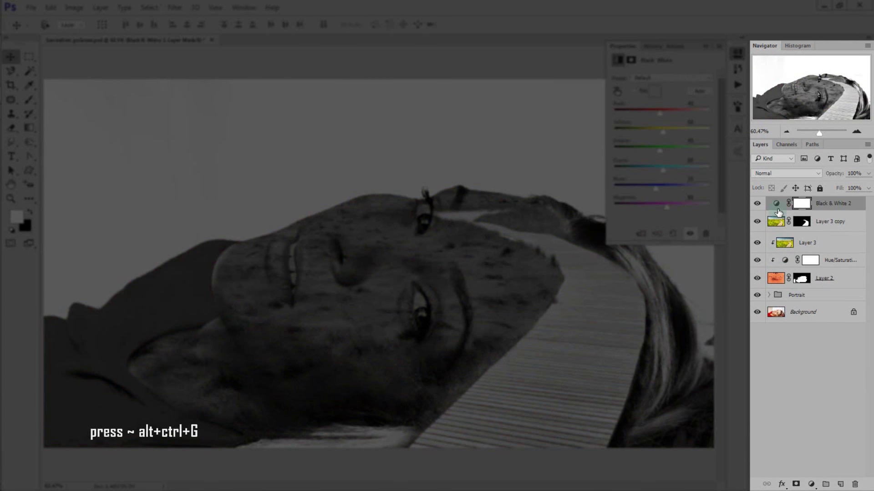
pyautogui.hotkey('ctrl', 'alt', 'g')
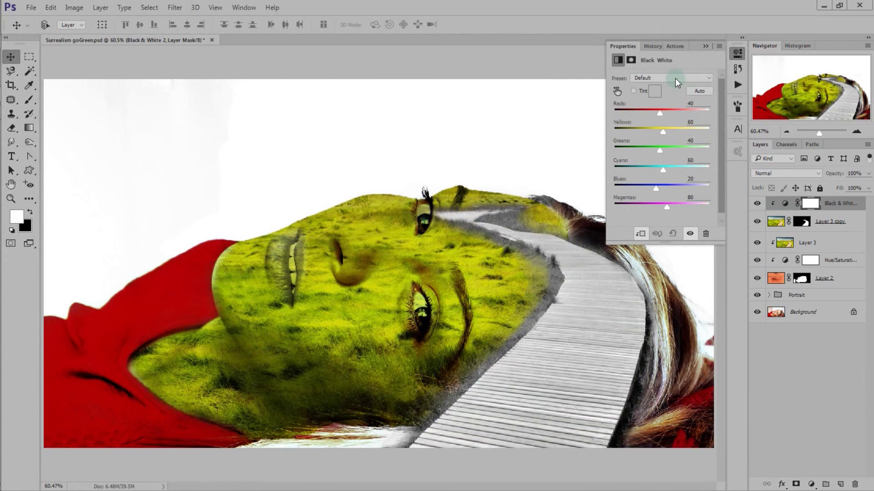
pyautogui.click(675, 78)
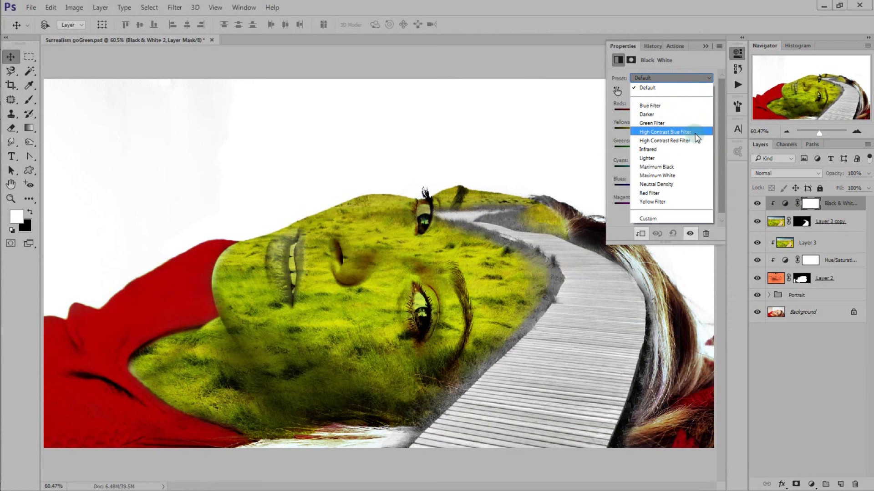
pyautogui.click(683, 132)
pyautogui.click(704, 49)
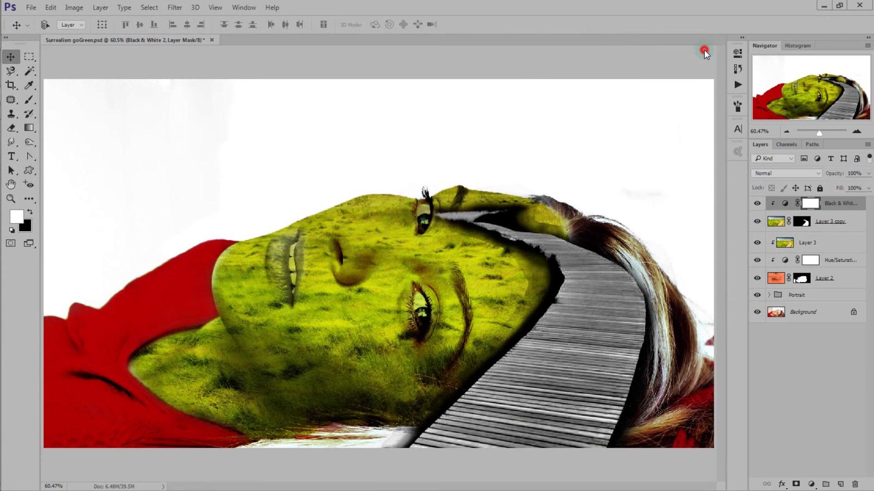
# Blend the Black & White adjustment in Soft Light and compare it on and off
pyautogui.click(779, 173)
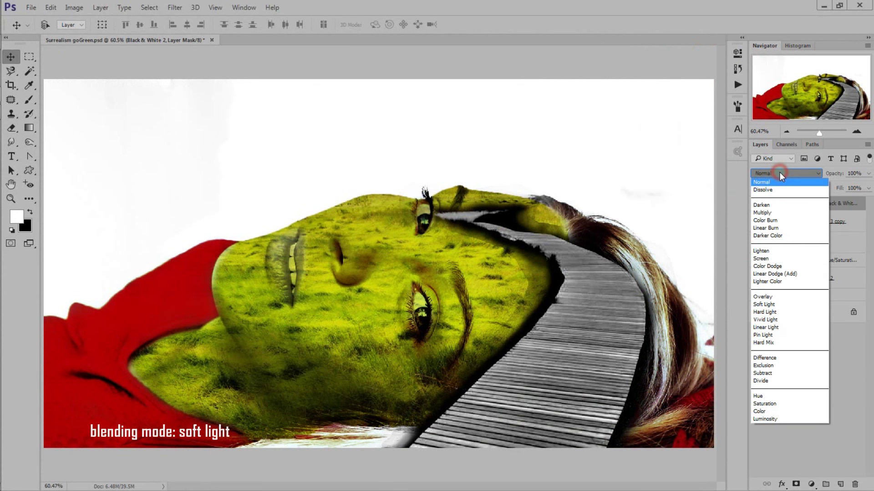
pyautogui.click(783, 305)
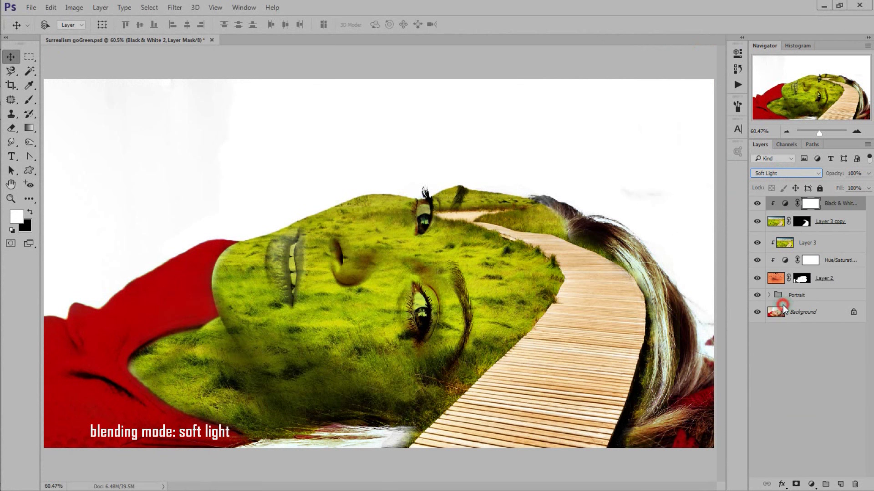
pyautogui.click(754, 204)
pyautogui.click(754, 205)
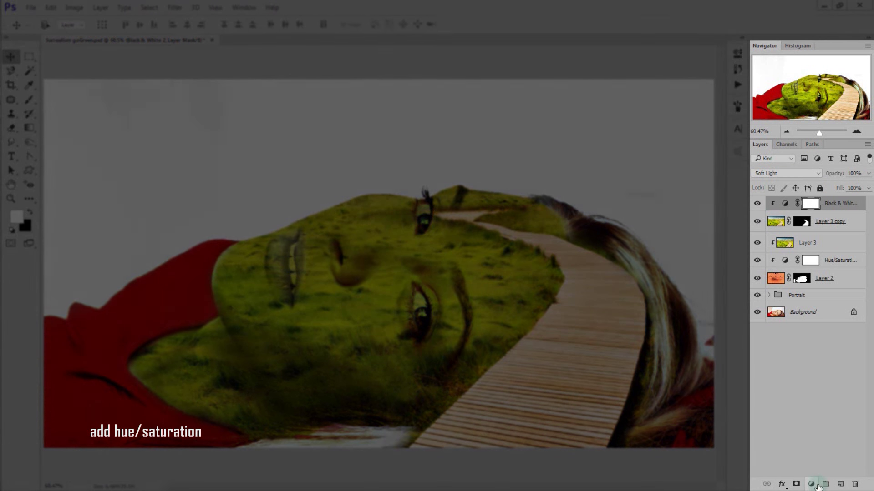
# Add a Hue/Saturation adjustment layer with the Old Style preset
pyautogui.click(810, 484)
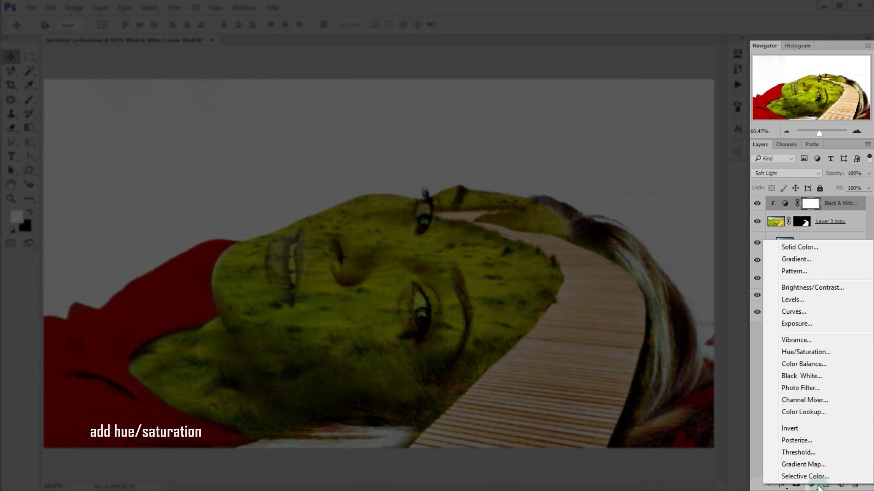
pyautogui.click(851, 354)
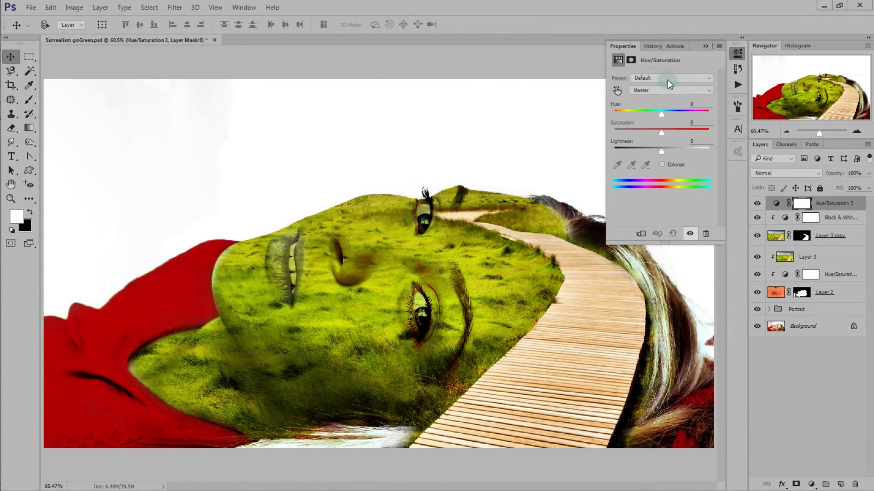
pyautogui.click(667, 77)
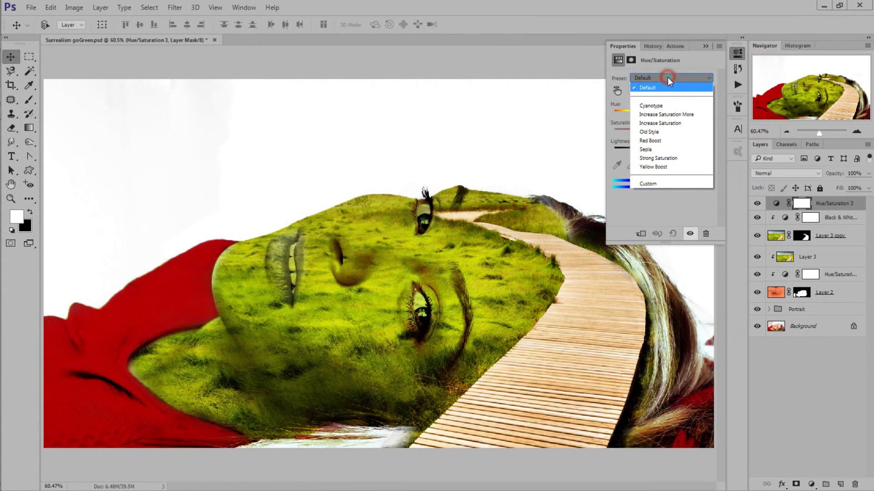
pyautogui.click(680, 132)
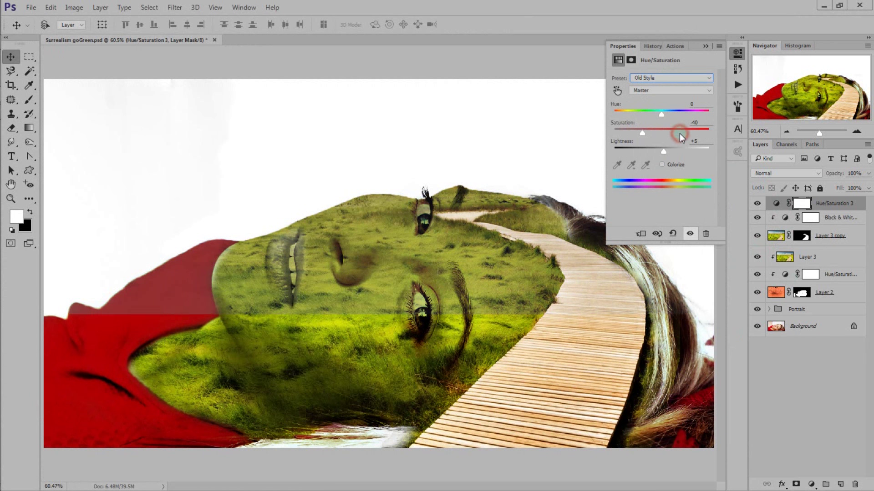
pyautogui.click(703, 46)
# Blend the Old Style adjustment in Soft Light at 30% opacity and compare
pyautogui.click(783, 174)
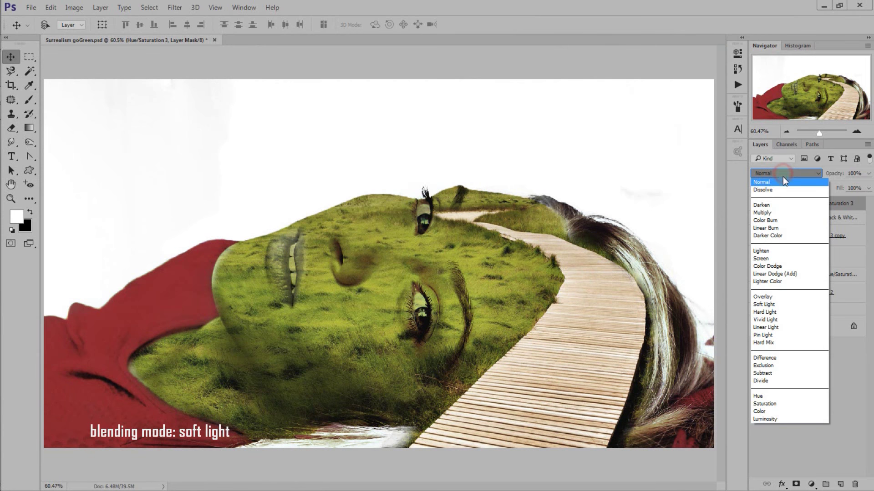
pyautogui.click(780, 308)
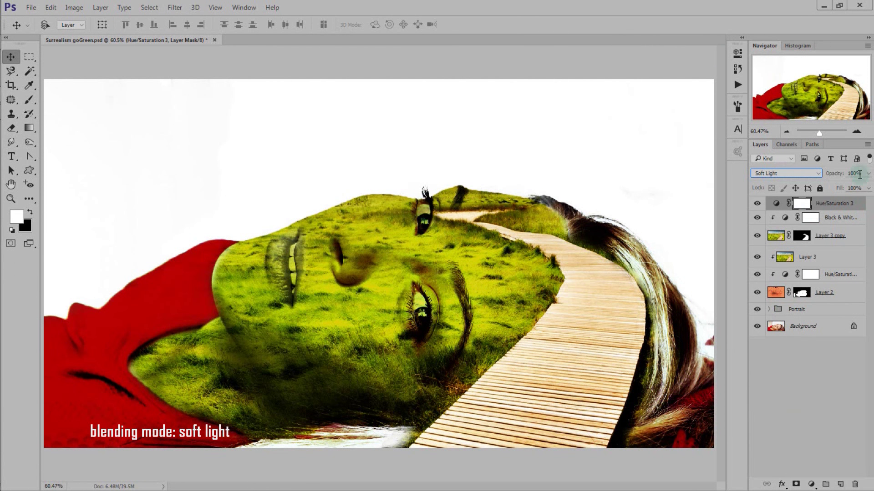
pyautogui.moveTo(867, 175); pyautogui.dragTo(830, 188)
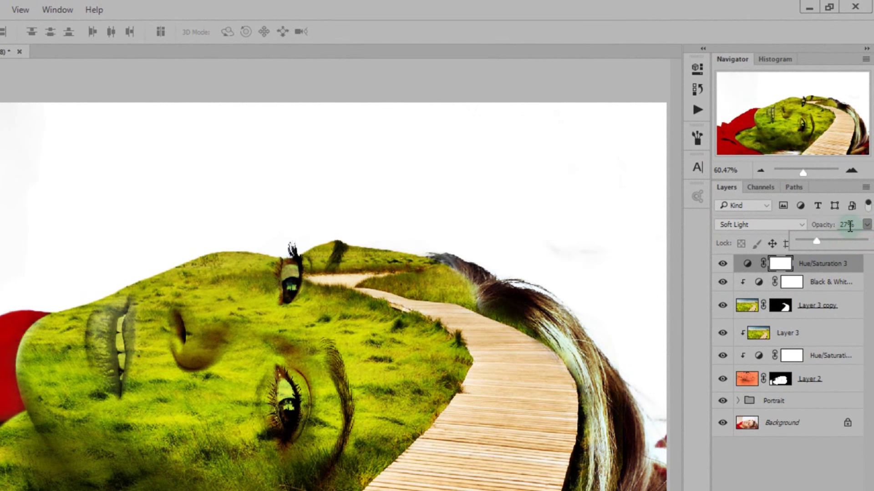
pyautogui.click(844, 226)
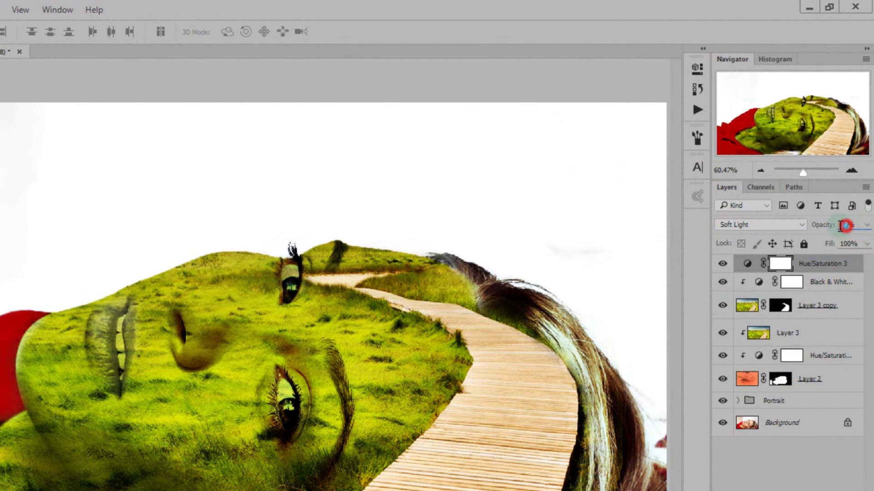
pyautogui.write('0')
pyautogui.click(856, 224)
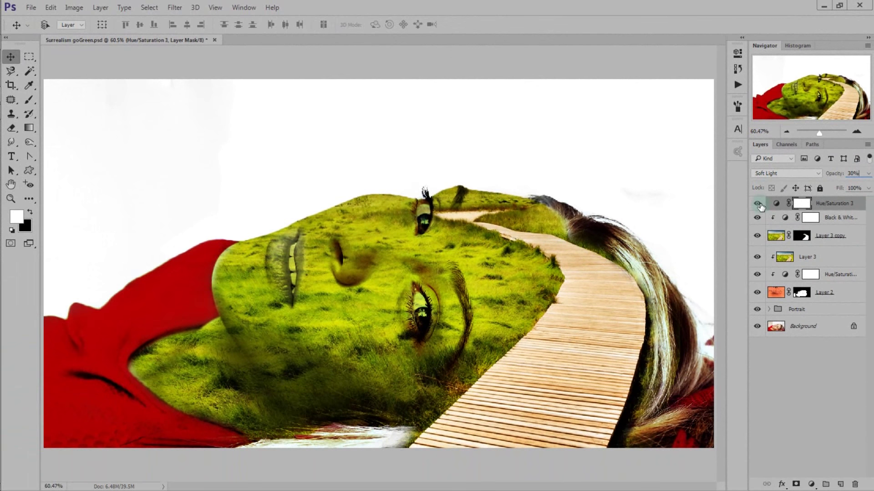
pyautogui.click(758, 203)
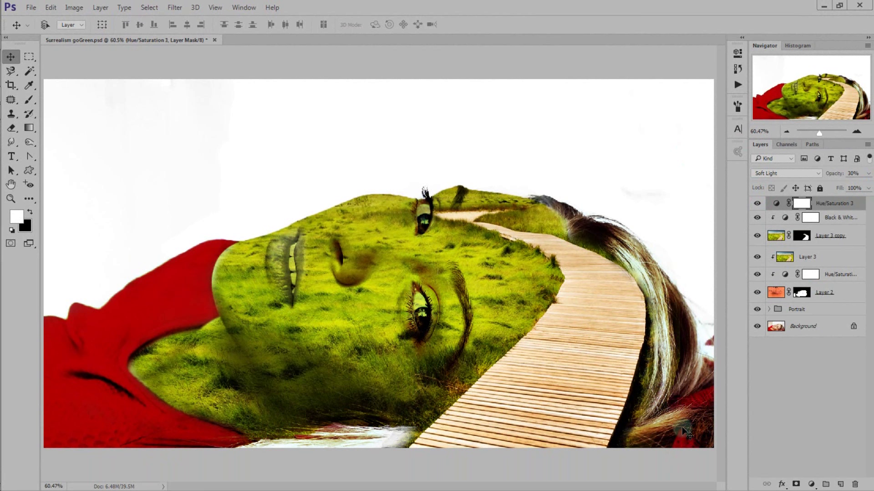
pyautogui.moveTo(1, 255)
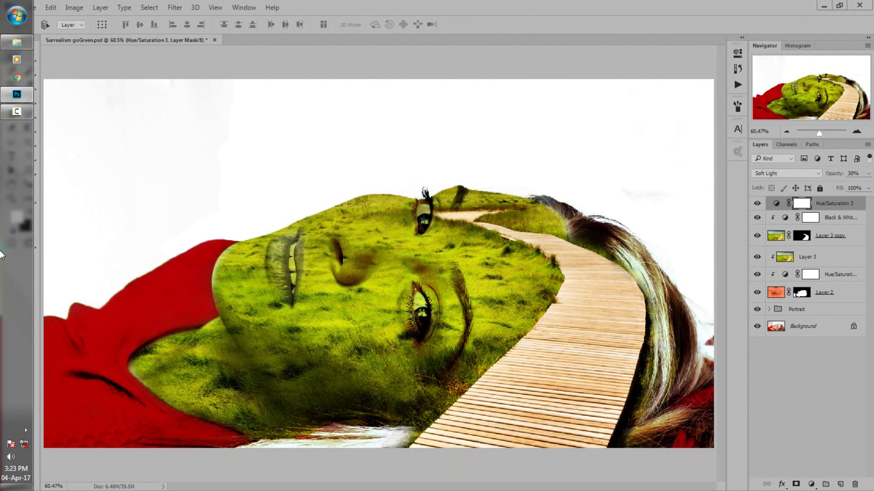
# Open Beach_and_Clouds from the source folder in Adobe Photoshop CC 2015.5
pyautogui.click(17, 46)
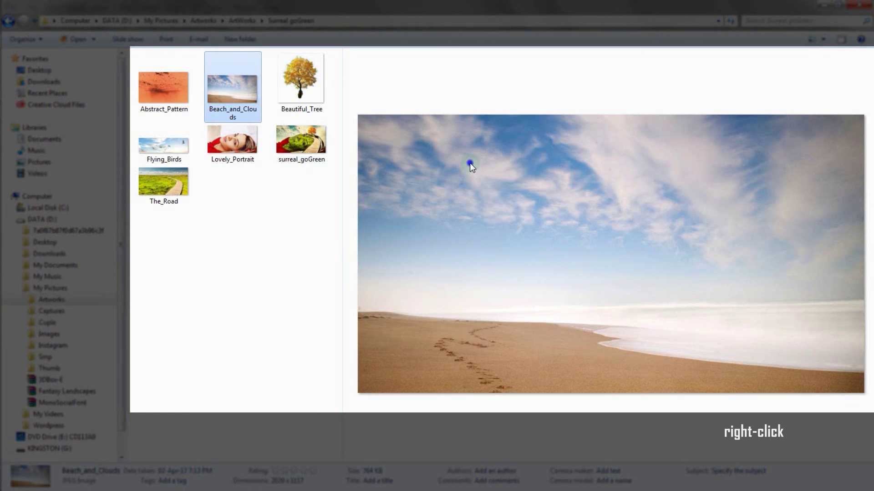
pyautogui.rightClick(470, 163)
pyautogui.moveTo(503, 284)
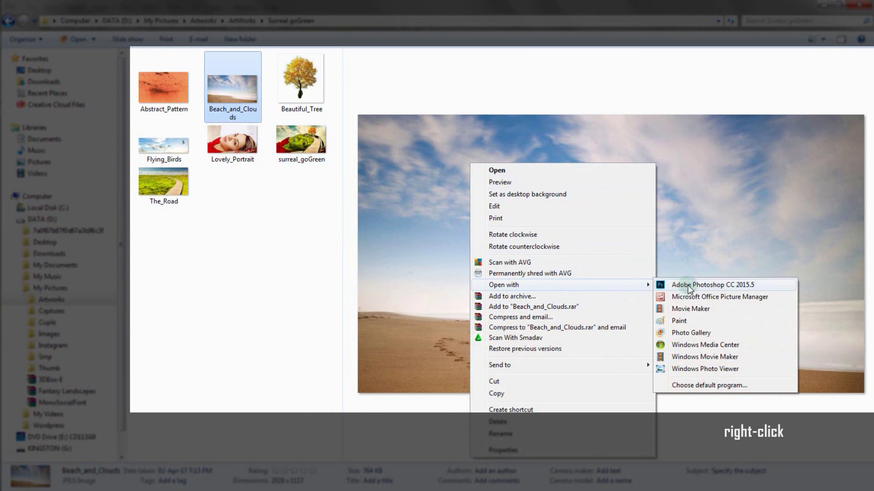
pyautogui.click(711, 285)
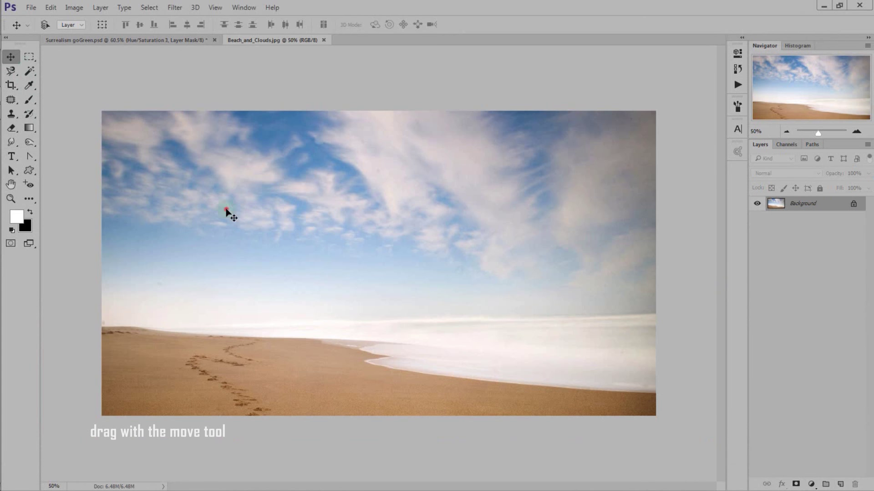
# Place Beach_and_Clouds over the Surrealism canvas as Layer 4 in Multiply, closing the beach file
pyautogui.moveTo(226, 210); pyautogui.dragTo(204, 233)
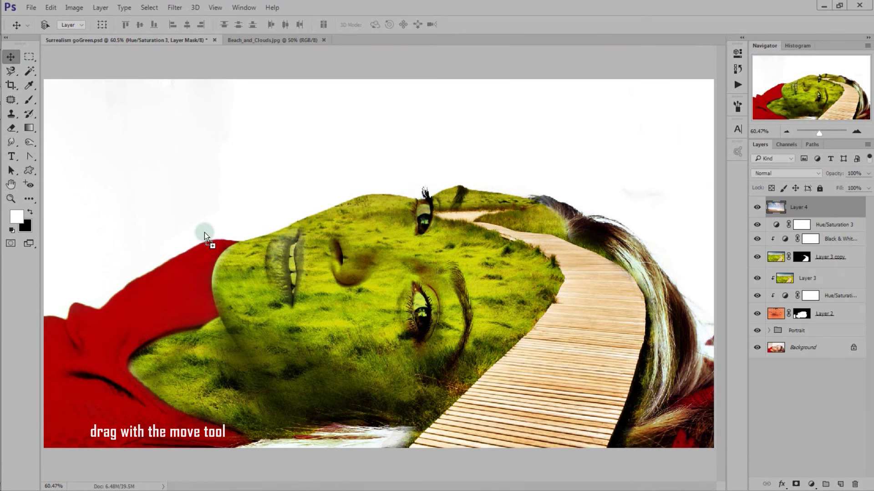
pyautogui.moveTo(201, 226); pyautogui.dragTo(192, 204)
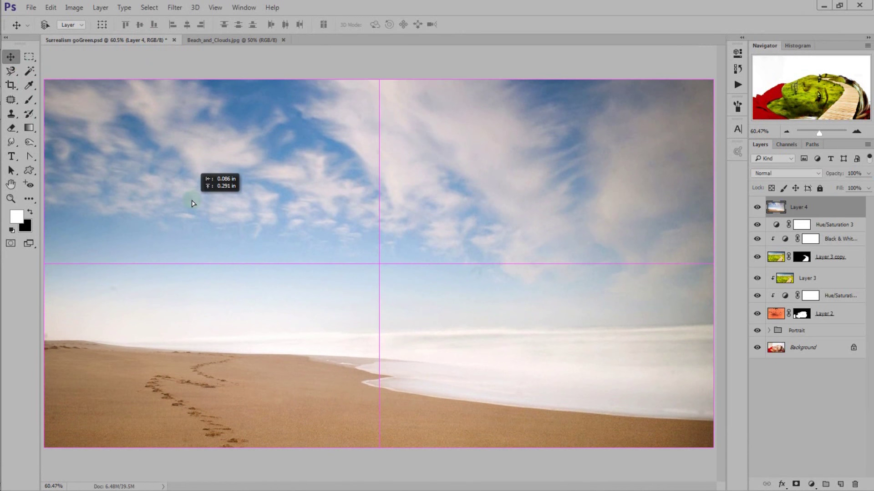
pyautogui.click(255, 40)
pyautogui.click(285, 40)
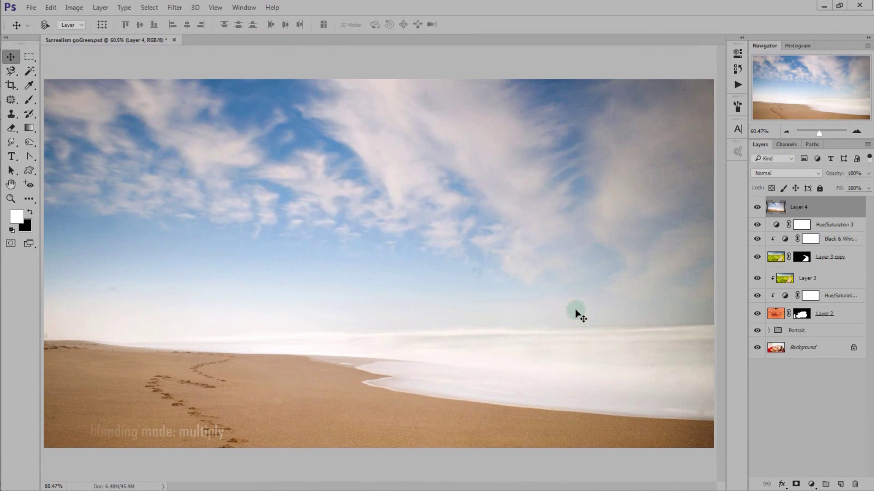
pyautogui.click(779, 174)
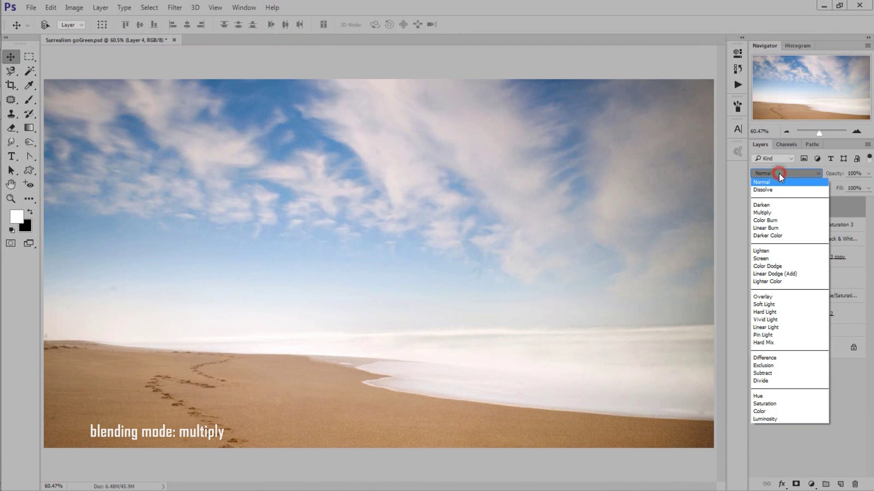
pyautogui.click(779, 210)
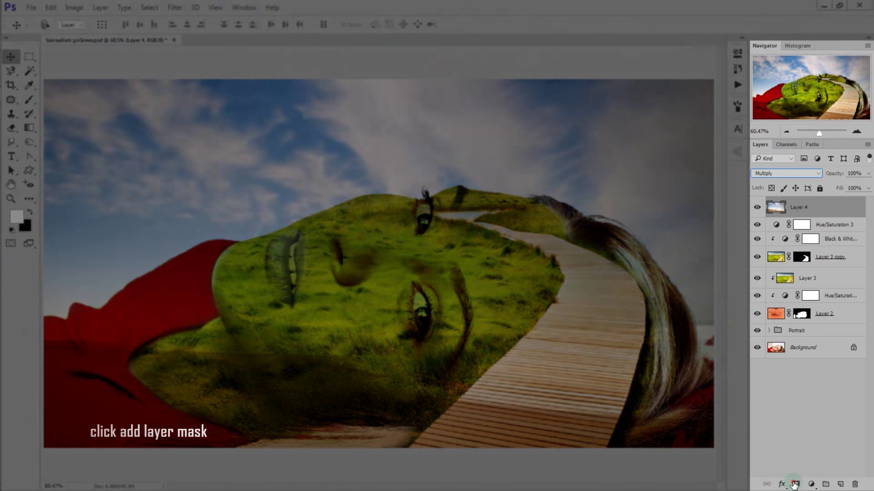
# Add a layer mask to Layer 4 and pick the Eraser with default black/white colours
pyautogui.click(794, 484)
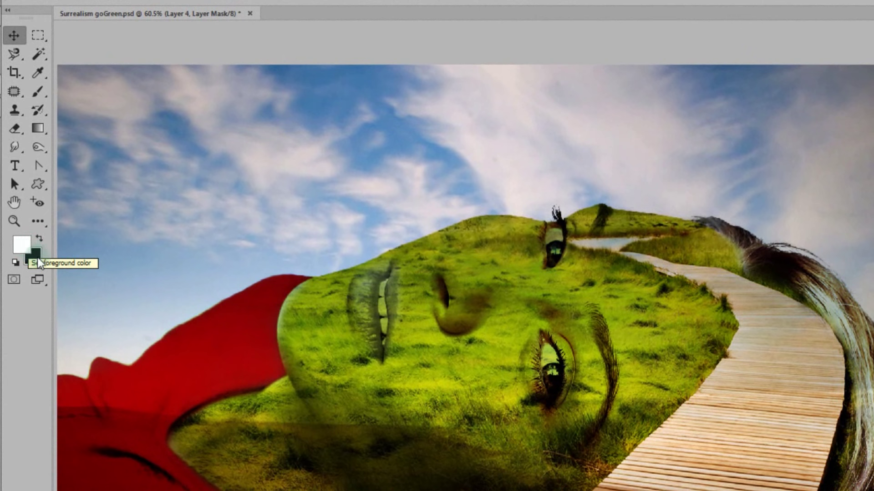
pyautogui.press('d')
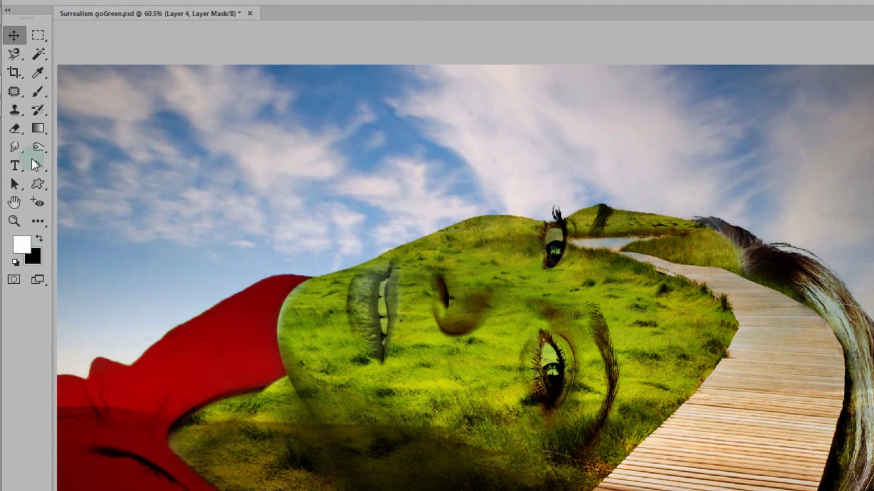
pyautogui.click(20, 167)
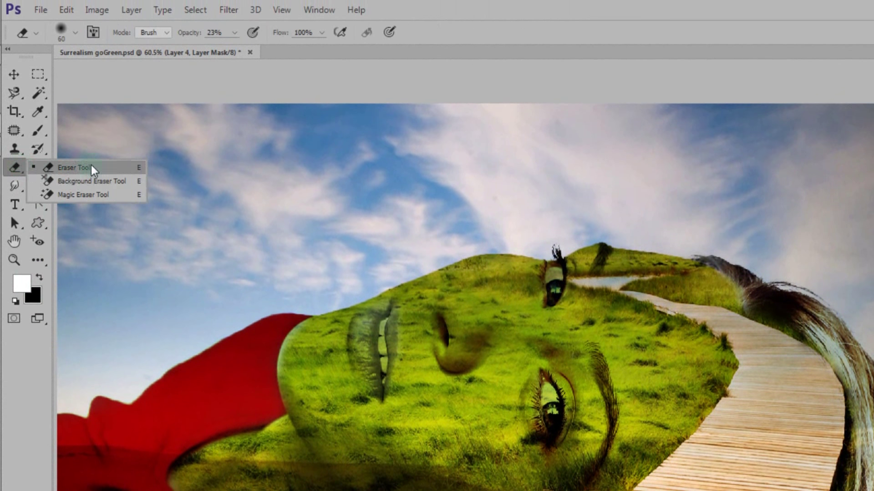
pyautogui.click(91, 167)
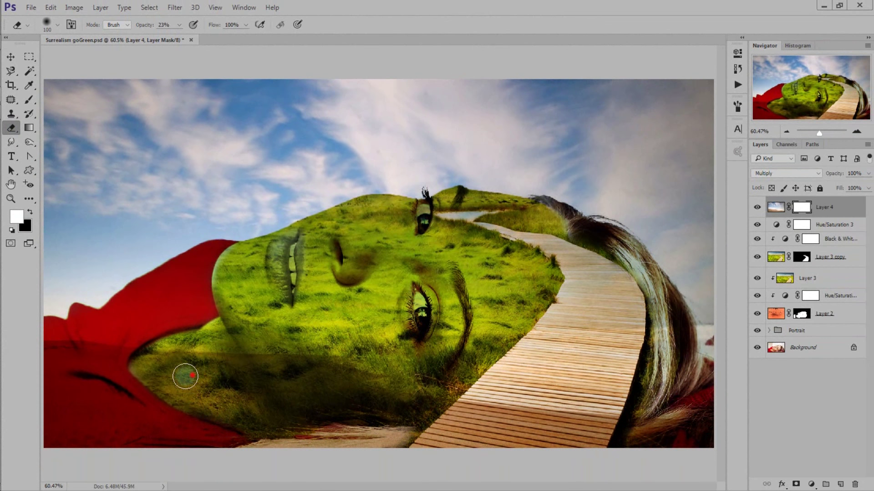
# Erase the sky overlay from the grassy face, boardwalk and red cloth on Layer 4's mask
pyautogui.moveTo(185, 376); pyautogui.dragTo(136, 351)
pyautogui.click(98, 341)
pyautogui.click(104, 354)
pyautogui.click(121, 405)
pyautogui.moveTo(233, 362); pyautogui.dragTo(276, 372)
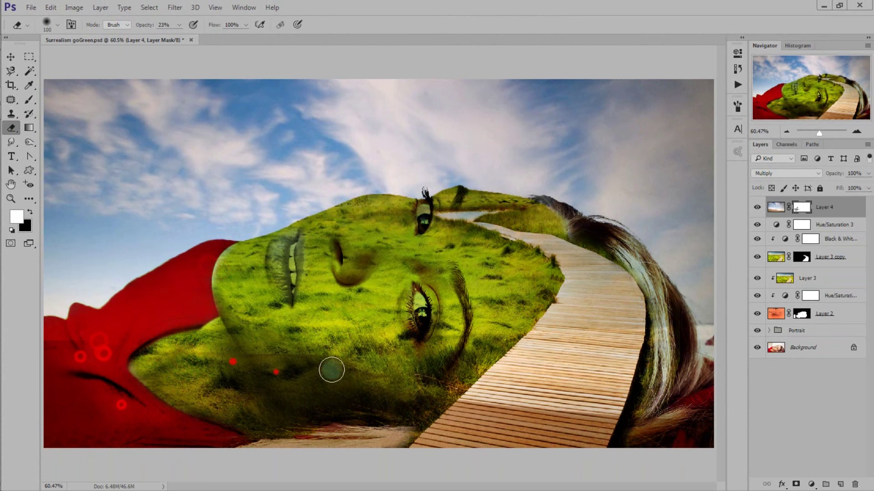
pyautogui.moveTo(414, 253); pyautogui.dragTo(478, 228)
pyautogui.click(563, 325)
pyautogui.moveTo(501, 410); pyautogui.dragTo(610, 401)
pyautogui.click(388, 345)
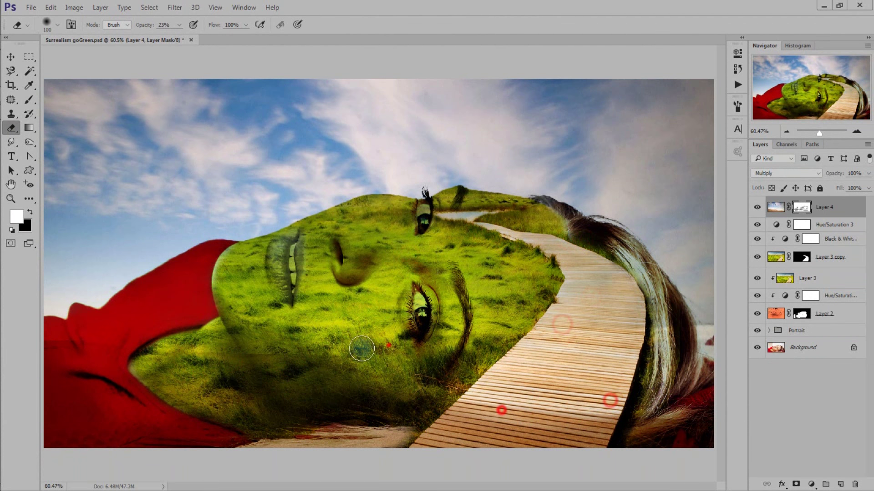
pyautogui.moveTo(449, 288); pyautogui.dragTo(622, 306)
pyautogui.click(655, 370)
pyautogui.click(425, 203)
pyautogui.click(224, 265)
pyautogui.click(156, 431)
pyautogui.click(77, 399)
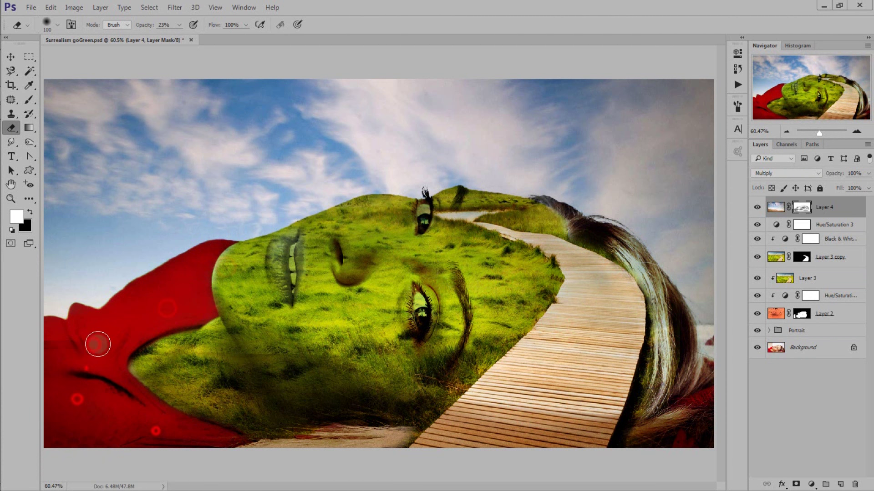
pyautogui.click(283, 355)
pyautogui.click(473, 260)
pyautogui.click(425, 247)
pyautogui.click(439, 217)
pyautogui.click(348, 236)
pyautogui.click(298, 258)
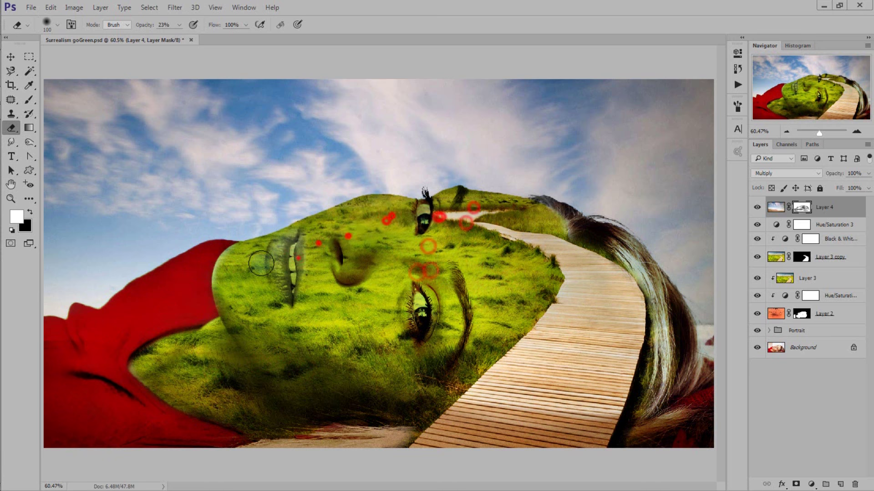
pyautogui.click(329, 268)
pyautogui.click(246, 327)
pyautogui.click(346, 408)
pyautogui.click(546, 339)
pyautogui.click(281, 386)
pyautogui.click(355, 259)
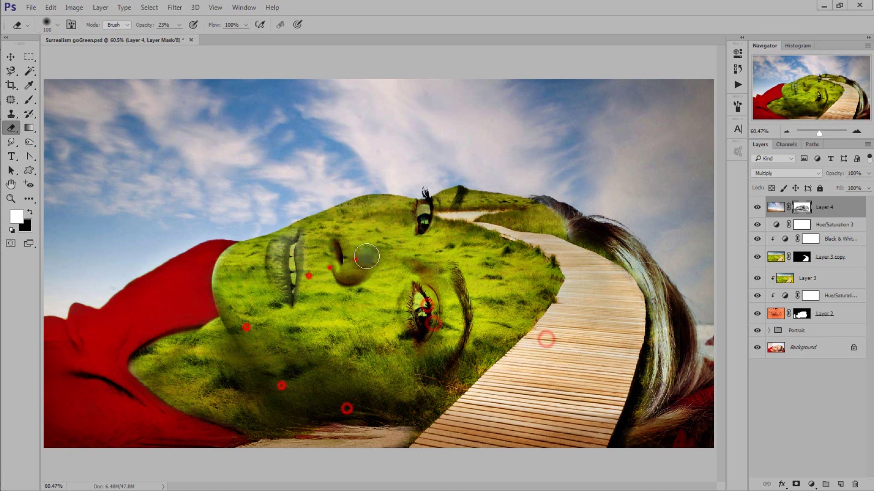
# With a larger eraser, clear the remaining overlay across the face and boardwalk
pyautogui.press(']')
pyautogui.press(']')
pyautogui.press(']')
pyautogui.click(616, 312)
pyautogui.click(589, 377)
pyautogui.click(434, 370)
pyautogui.click(338, 389)
pyautogui.click(653, 341)
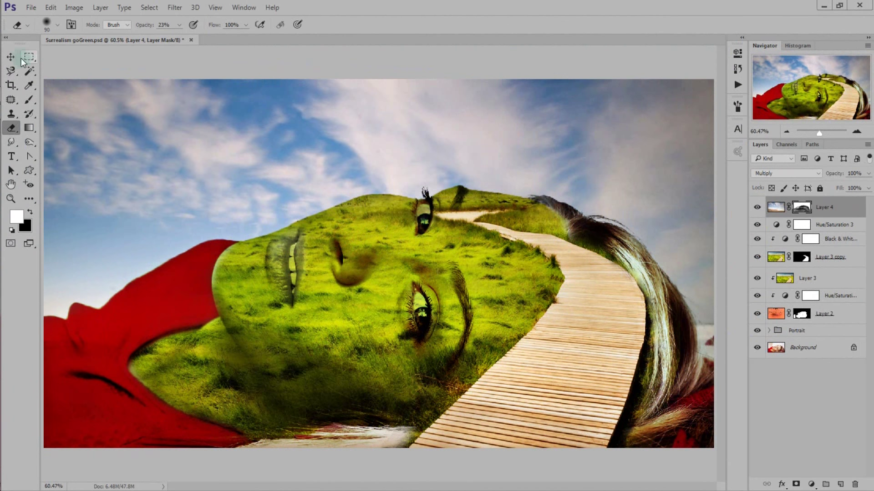
pyautogui.click(13, 56)
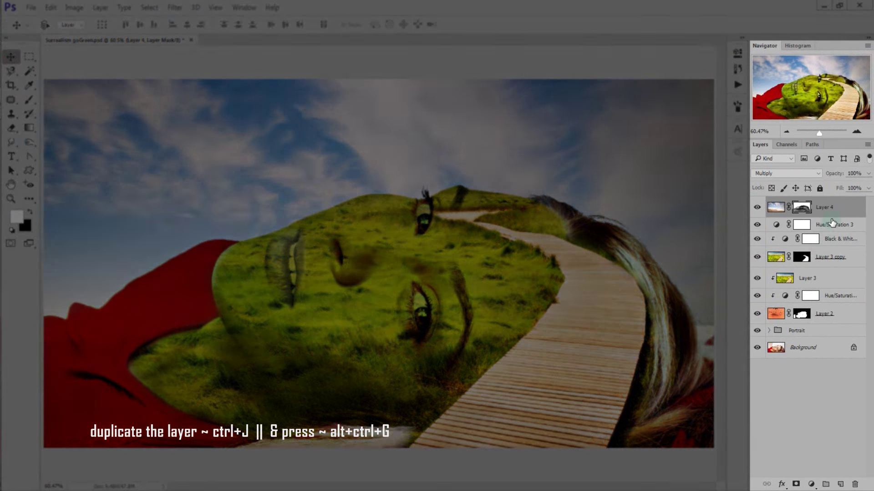
# Duplicate Layer 4, clip the copy to it, and set its opacity to 50%
pyautogui.hotkey('ctrl', 'j')
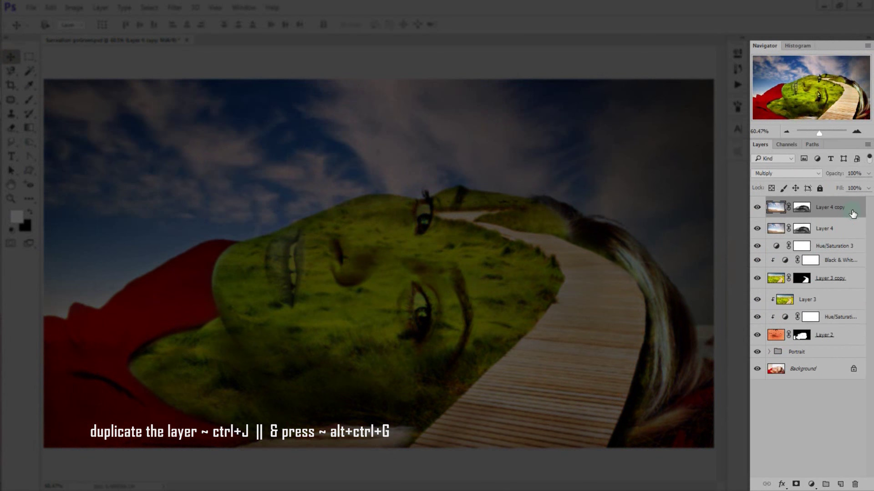
pyautogui.hotkey('ctrl', 'alt', 'g')
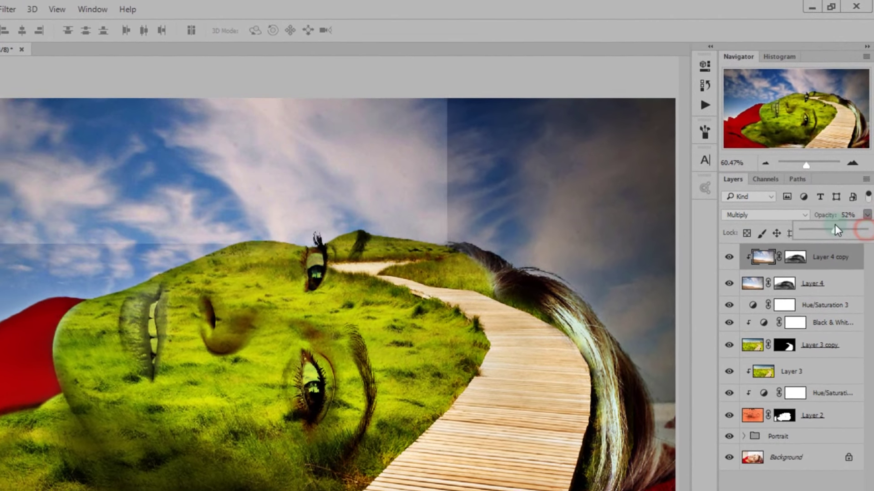
pyautogui.moveTo(867, 177); pyautogui.dragTo(841, 191)
pyautogui.doubleClick(847, 218)
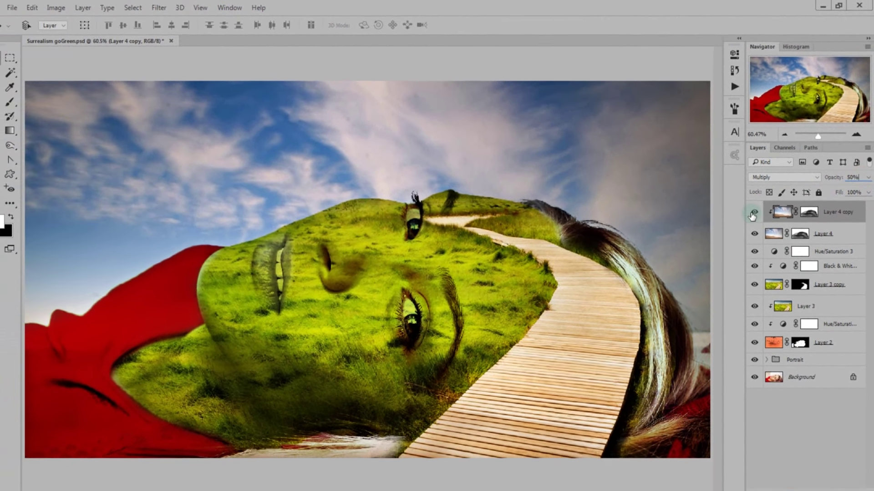
pyautogui.click(756, 208)
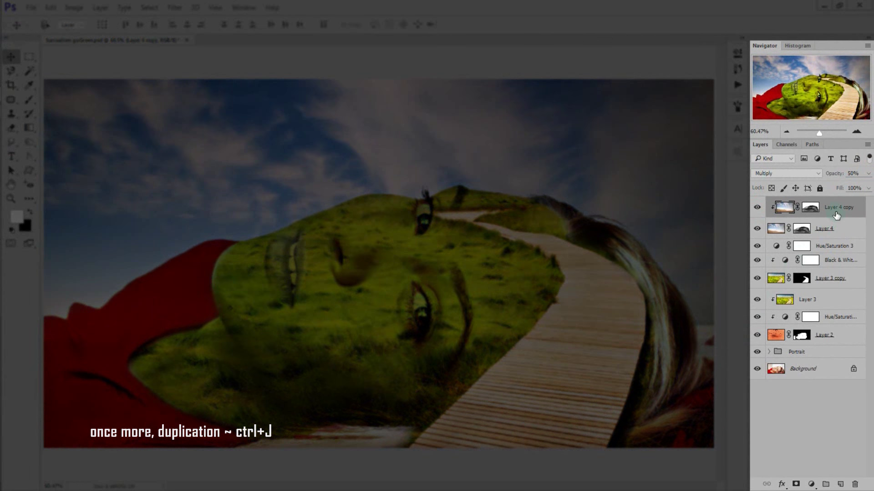
# Duplicate the copy again, delete its layer mask, and blend it in Screen mode
pyautogui.hotkey('ctrl', 'j')
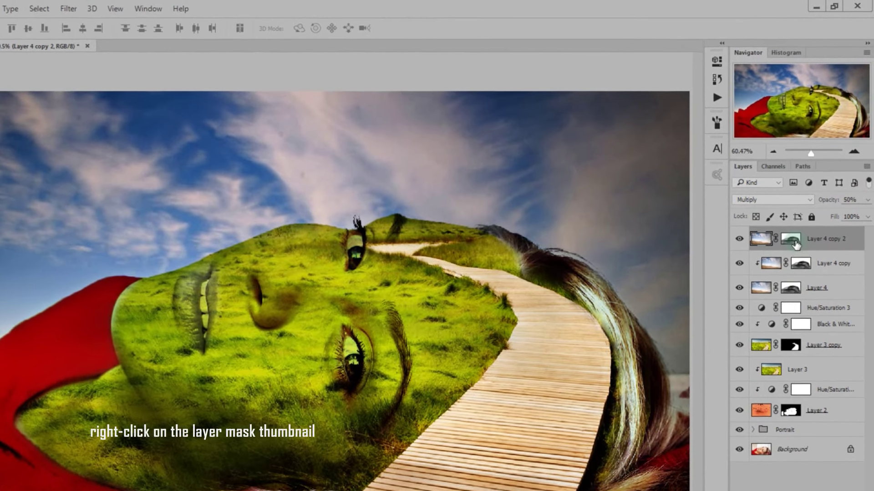
pyautogui.click(801, 232)
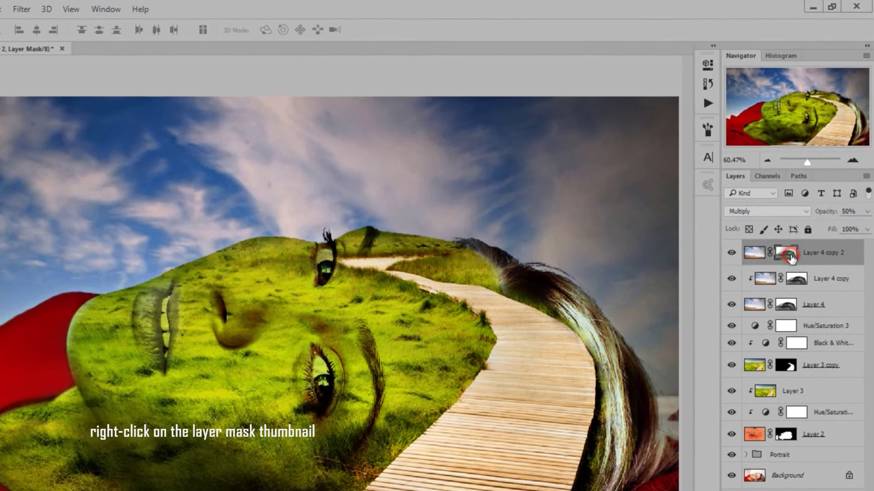
pyautogui.rightClick(790, 261)
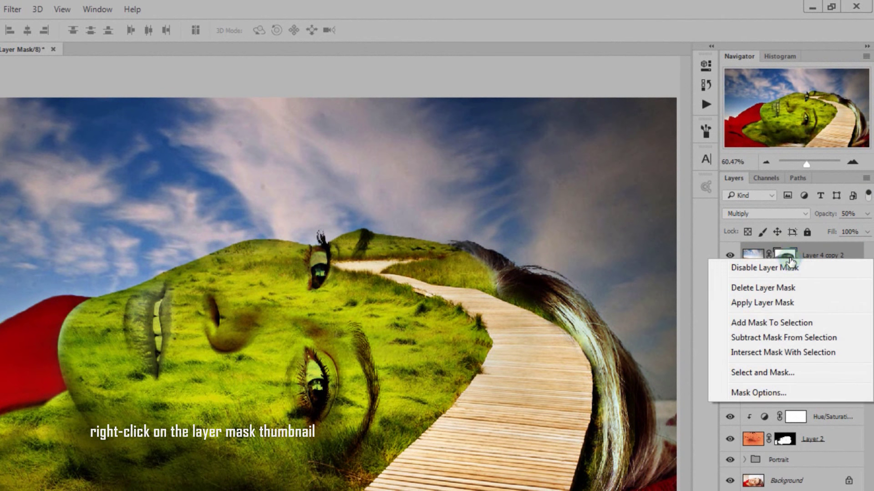
pyautogui.click(820, 291)
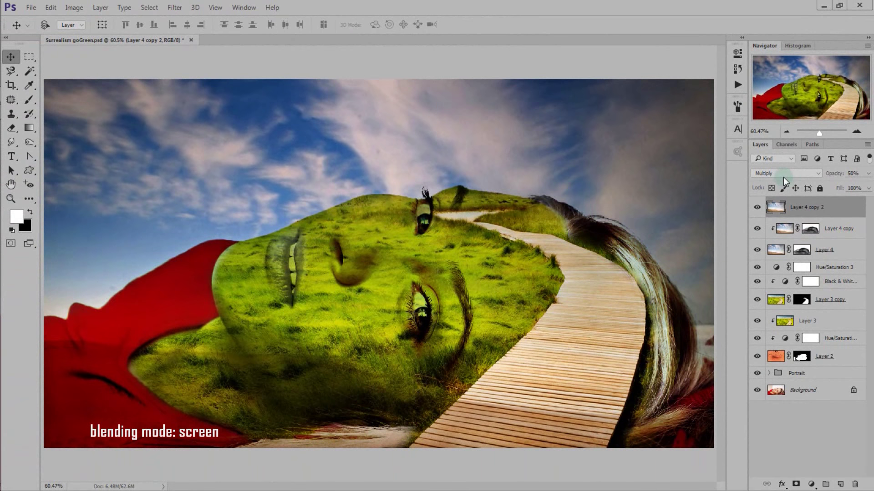
pyautogui.click(783, 177)
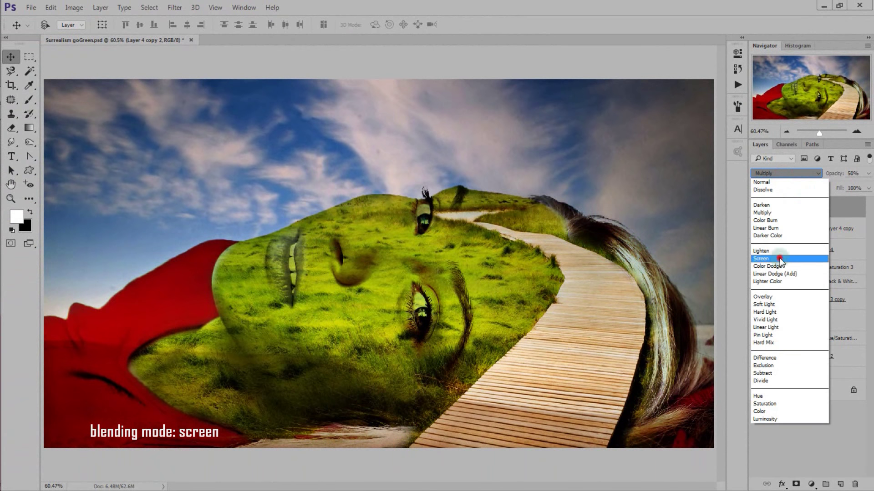
pyautogui.click(780, 259)
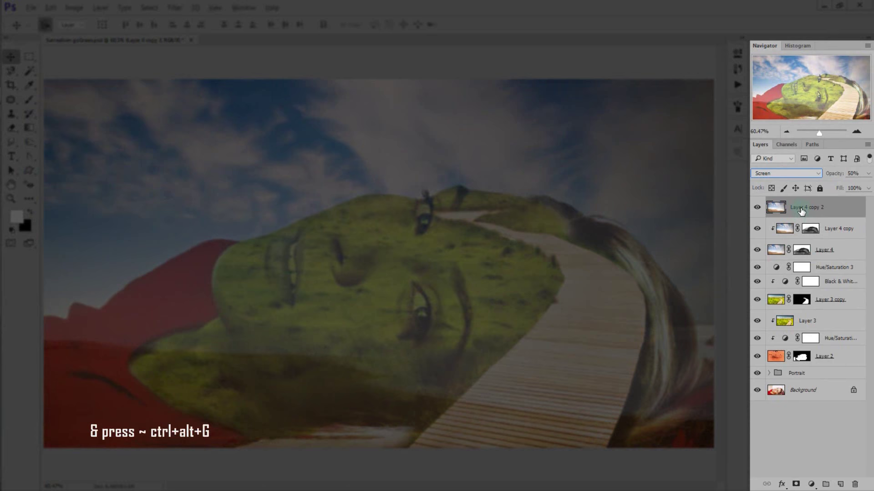
# Clip Layer 4 copy 2 to the layer below at 70% opacity, comparing before and after
pyautogui.hotkey('ctrl', 'alt', 'g')
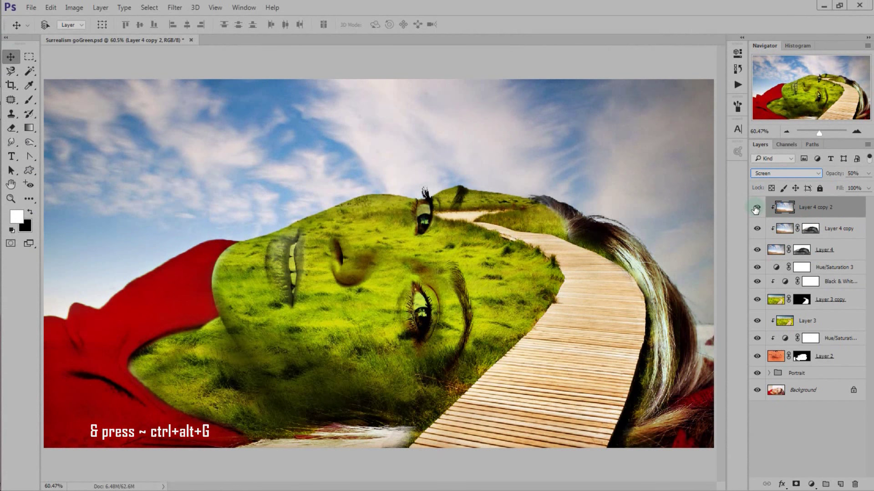
pyautogui.click(756, 208)
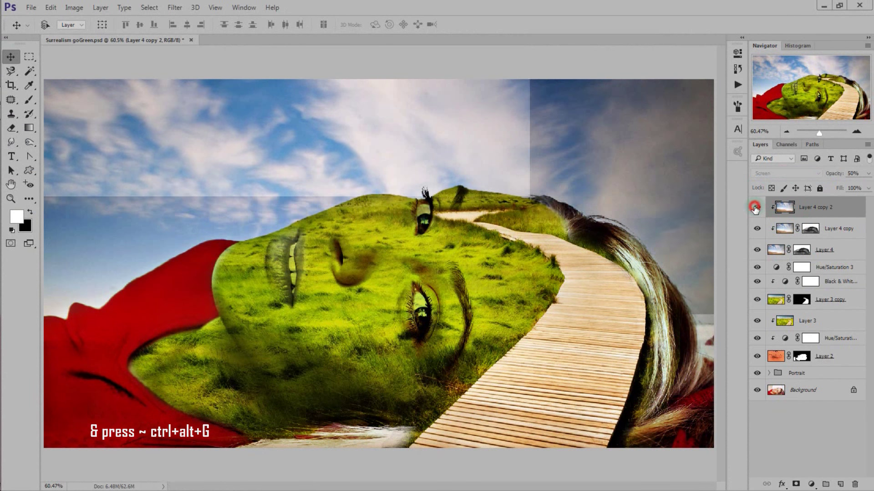
pyautogui.click(756, 207)
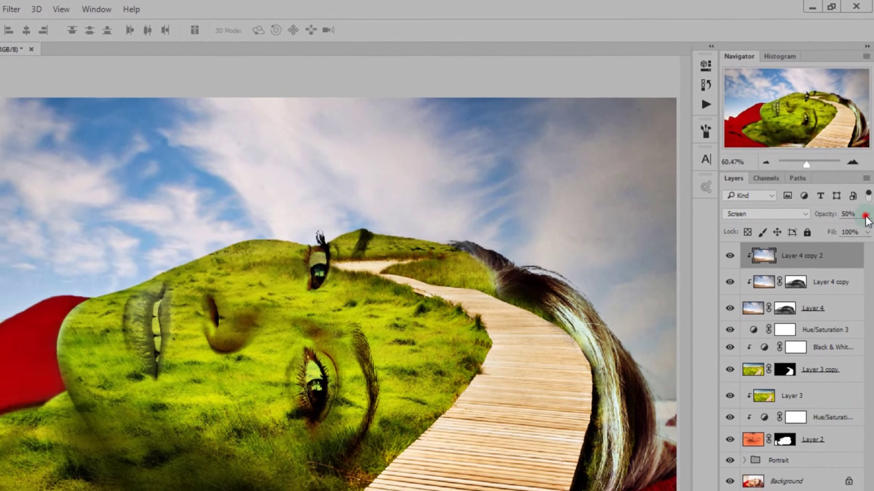
pyautogui.click(865, 215)
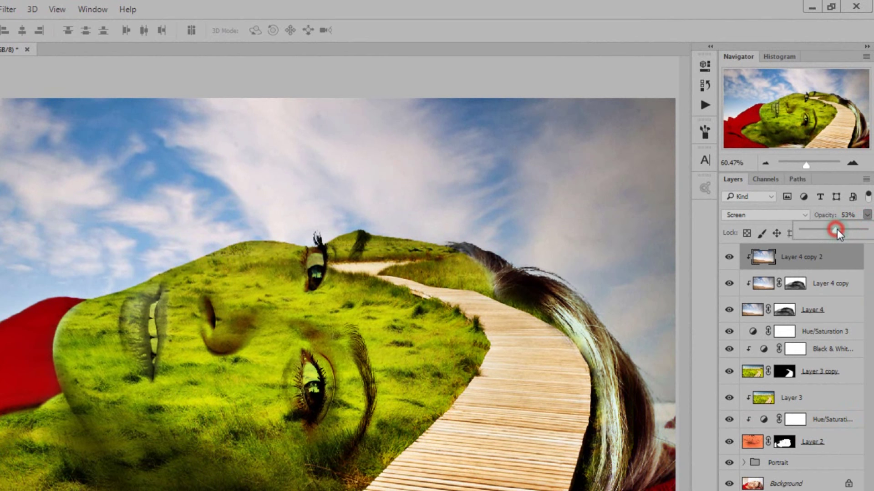
pyautogui.moveTo(844, 232); pyautogui.dragTo(845, 232)
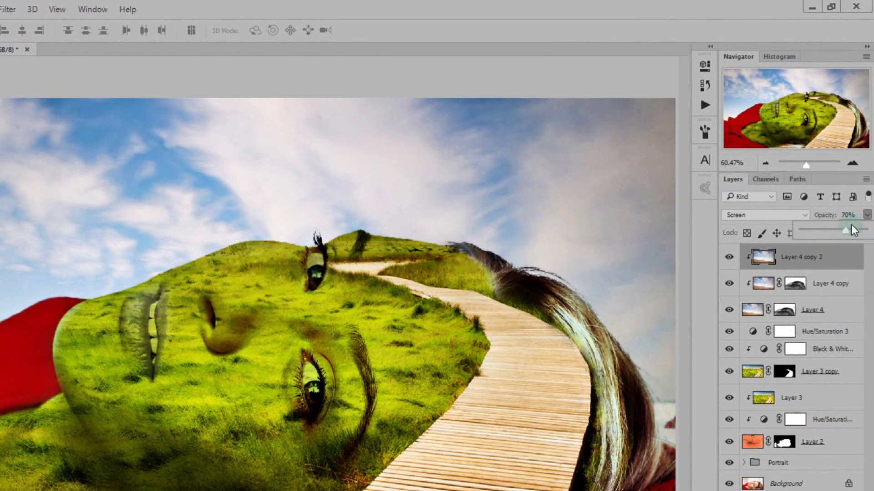
pyautogui.click(851, 215)
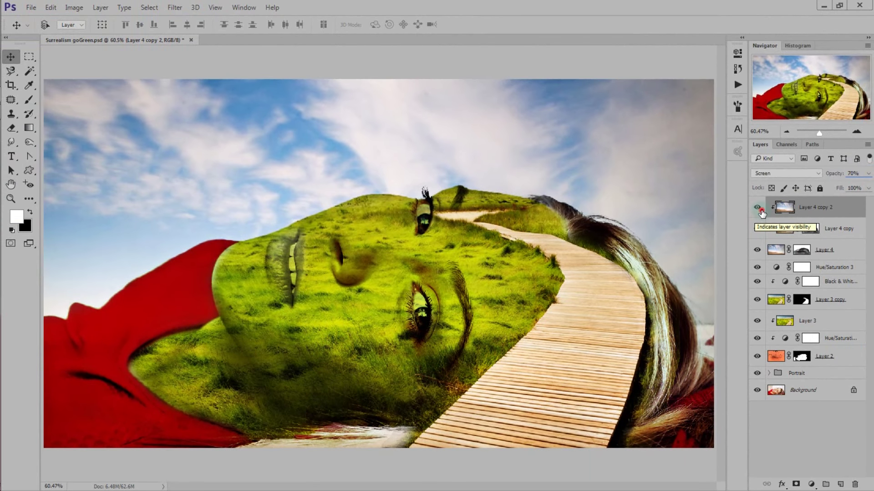
pyautogui.click(758, 210)
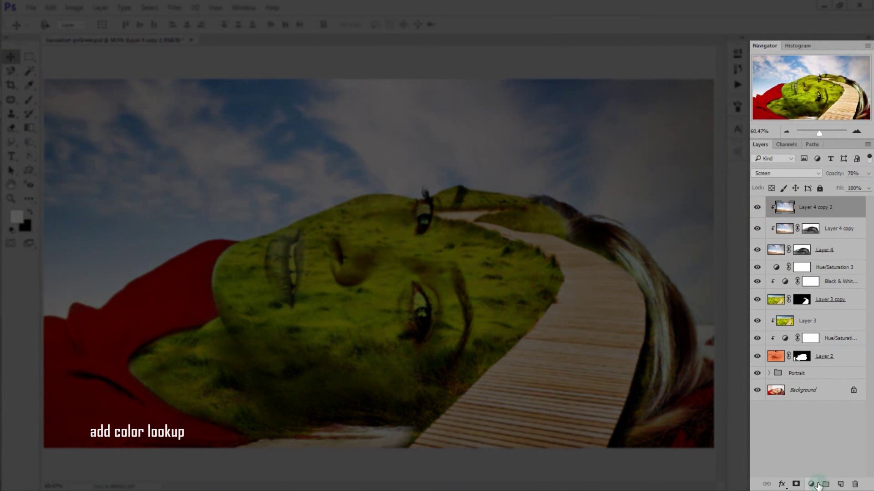
# Add a Color Lookup layer clipped to the sky layers using the Fuji F125 Kodak 2393 LUT
pyautogui.click(812, 484)
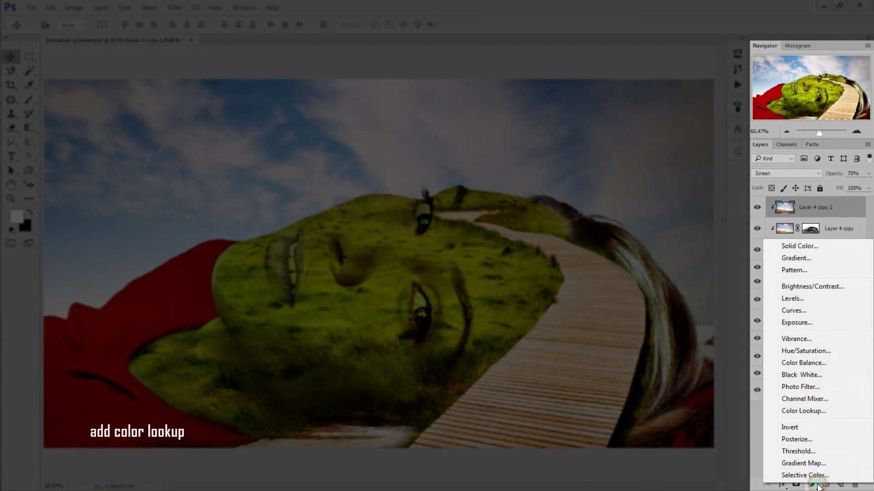
pyautogui.click(849, 410)
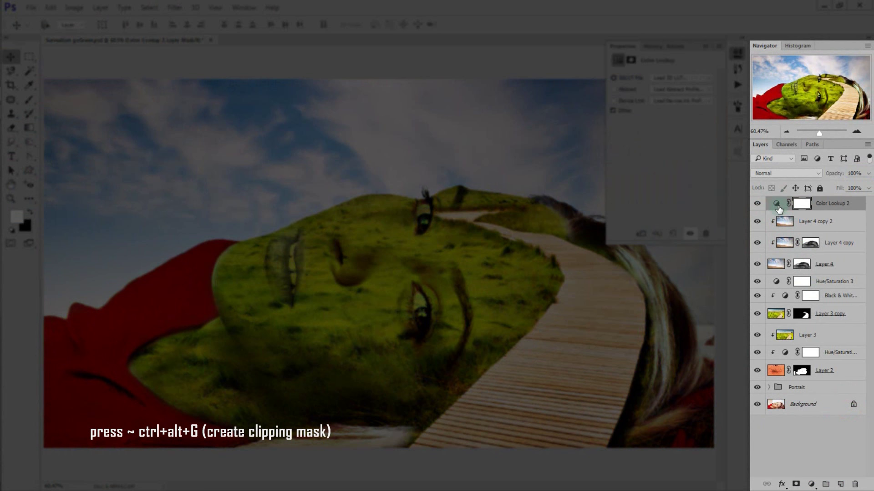
pyautogui.hotkey('ctrl', 'alt', 'g')
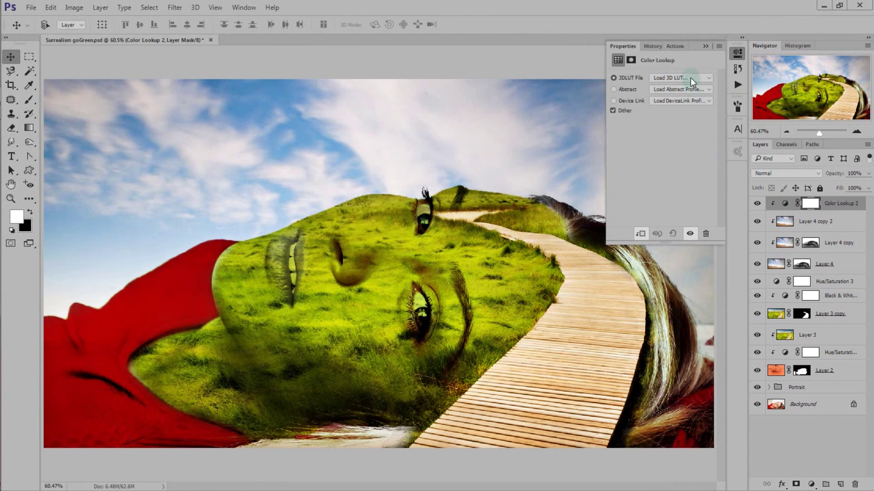
pyautogui.click(690, 78)
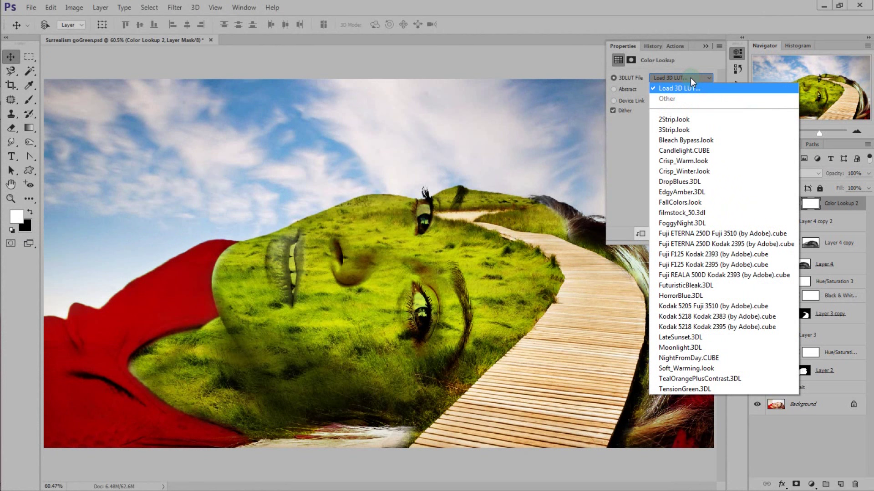
pyautogui.click(778, 251)
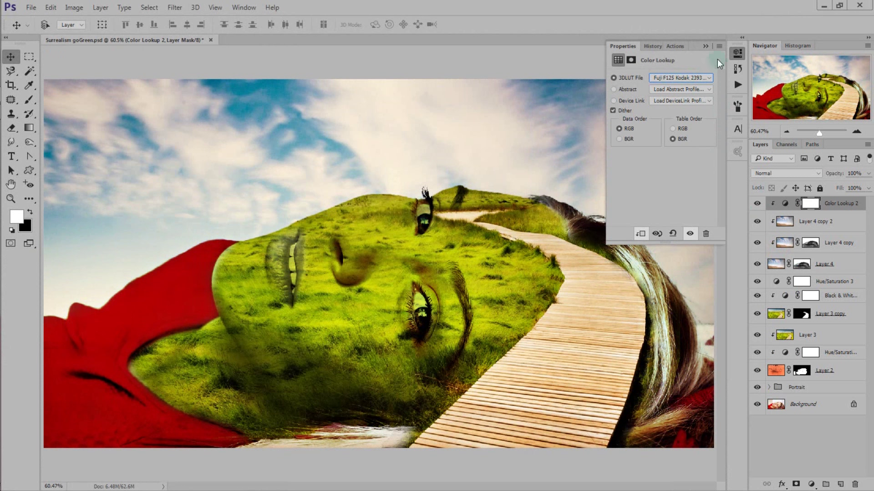
pyautogui.click(706, 47)
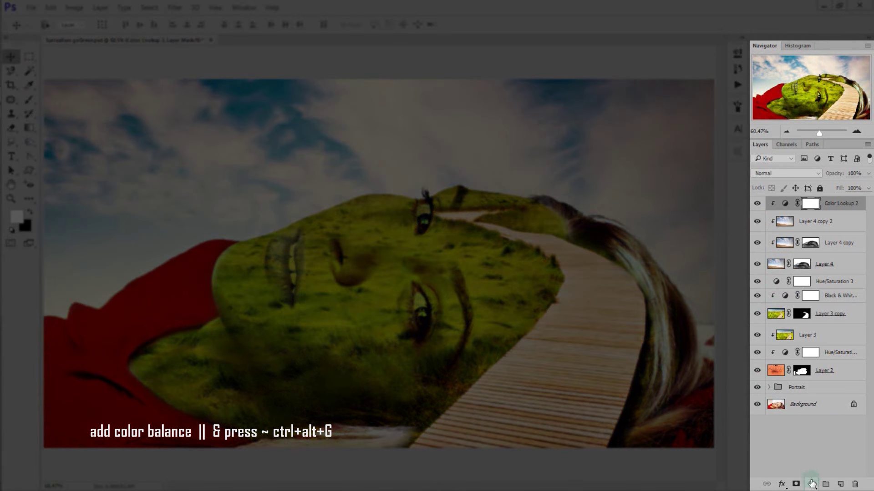
# Add a clipped Color Balance layer with midtones at +97 red, +57 green, -67 yellow
pyautogui.click(811, 484)
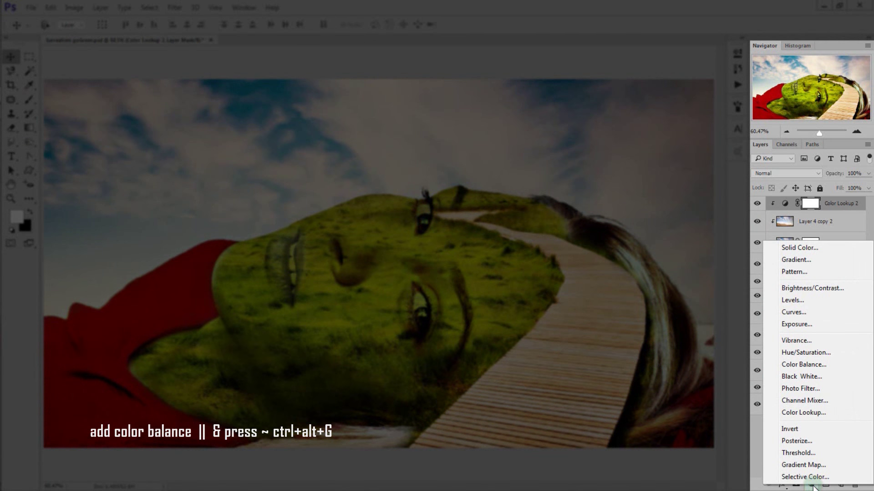
pyautogui.click(850, 370)
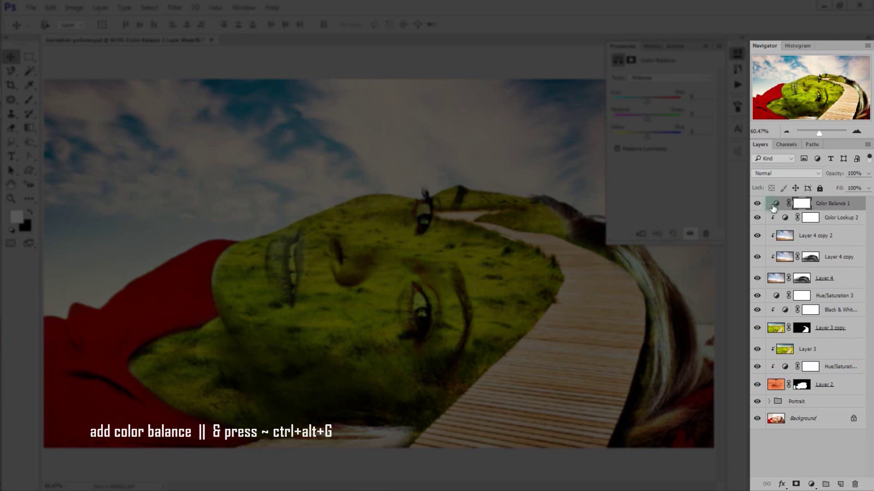
pyautogui.hotkey('ctrl', 'alt', 'g')
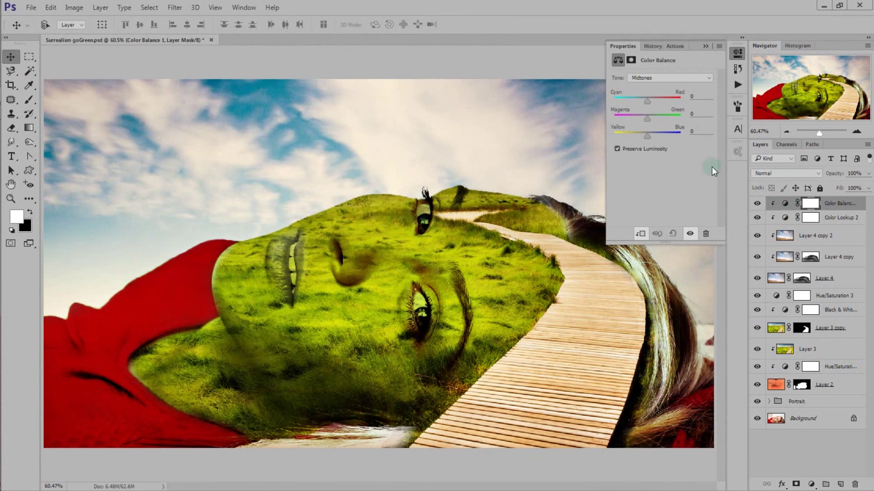
pyautogui.moveTo(649, 102); pyautogui.dragTo(651, 102)
pyautogui.click(701, 96)
pyautogui.write('7')
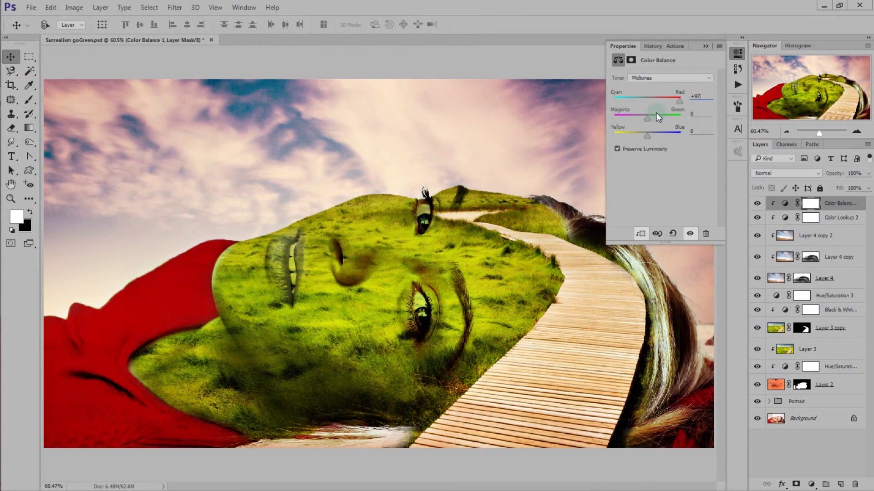
pyautogui.moveTo(647, 118)
pyautogui.mouseDown()
pyautogui.moveTo(664, 118)
pyautogui.moveTo(632, 136)
pyautogui.mouseUp()
pyautogui.click(704, 113)
pyautogui.write('7')
pyautogui.click(696, 131)
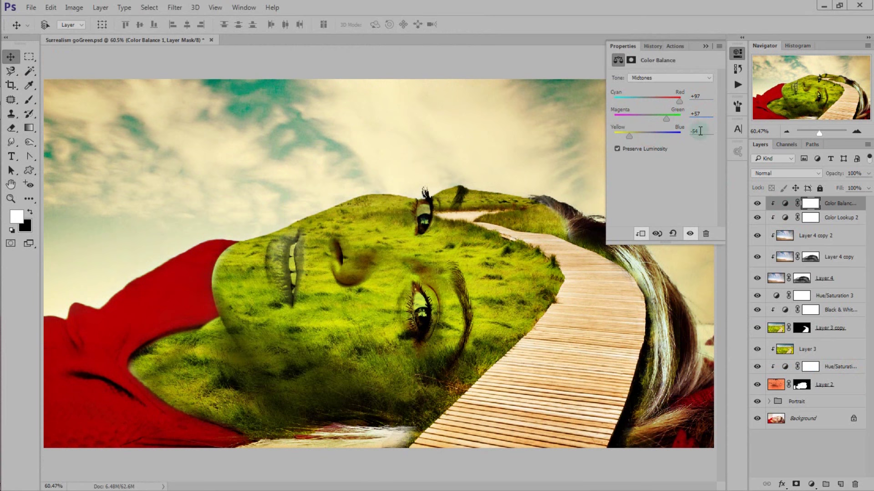
pyautogui.write('-67')
pyautogui.click(703, 45)
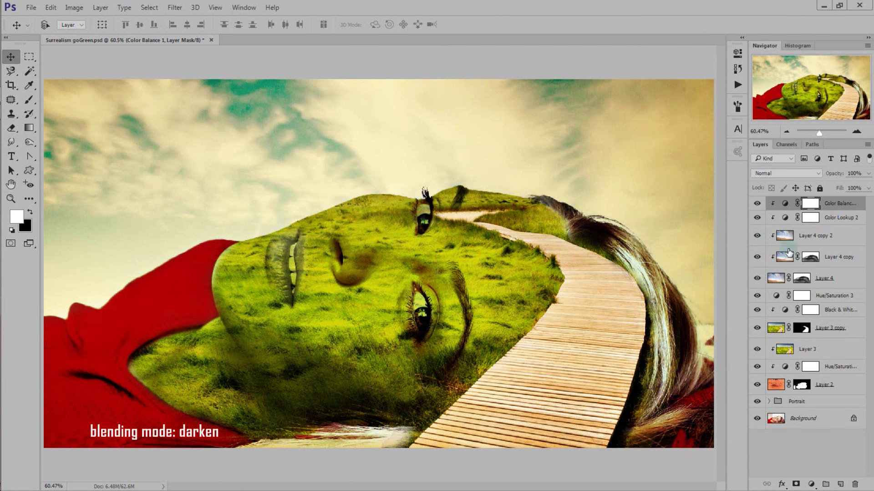
# Blend the Color Balance layer in Darken mode and toggle it to compare
pyautogui.click(776, 177)
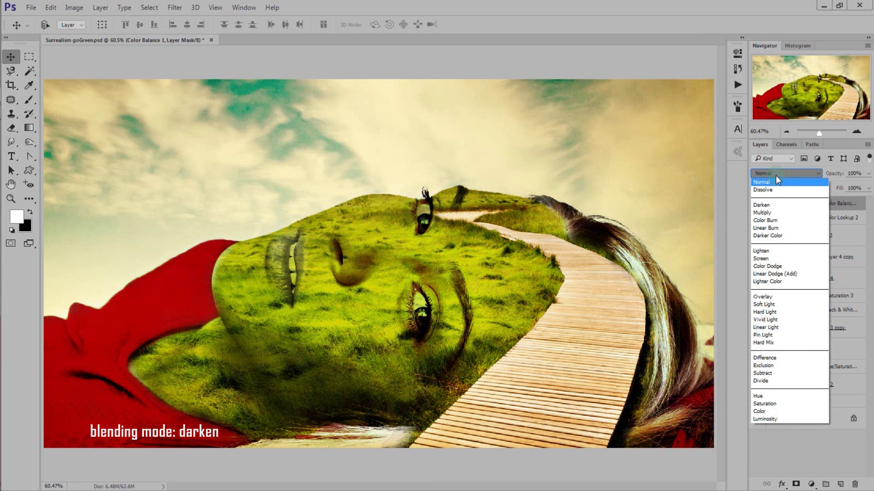
pyautogui.click(780, 205)
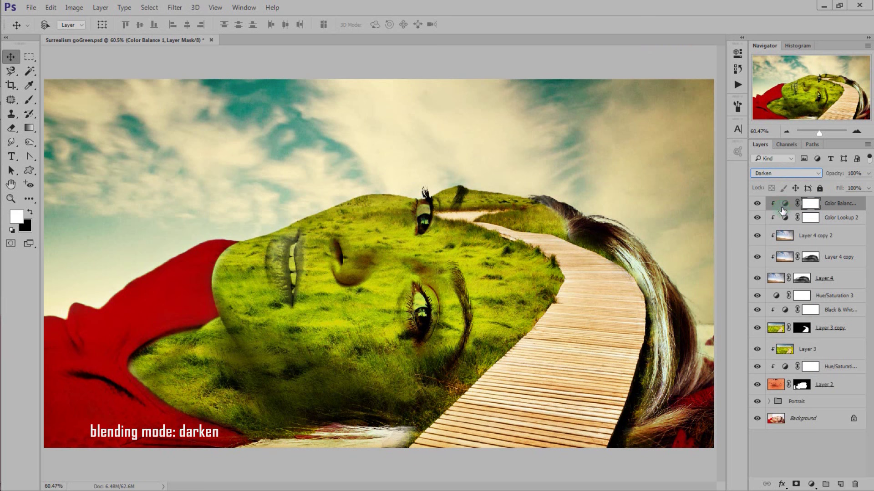
pyautogui.click(758, 203)
pyautogui.click(758, 204)
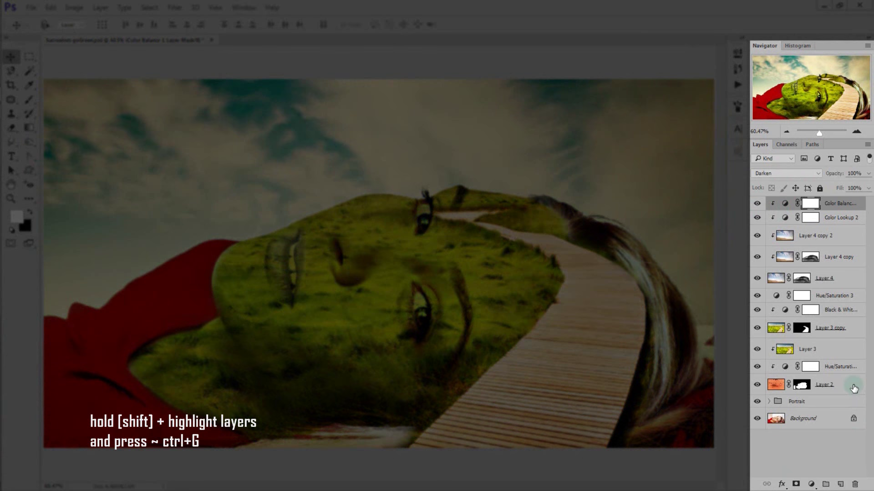
# Group Layer 2 through Color Balance 1 into a group named 'Masking Effects', then toggle it to check
pyautogui.keyDown('shift'); pyautogui.click(853, 387); pyautogui.keyUp('shift')
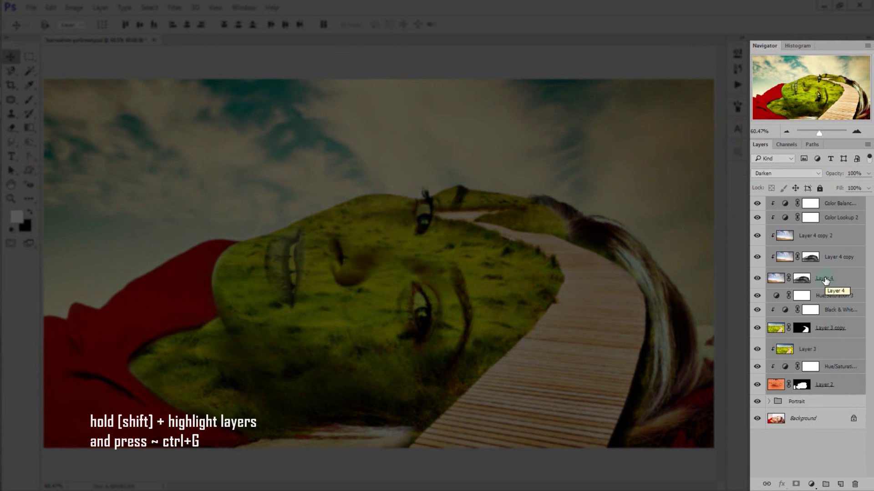
pyautogui.hotkey('ctrl', 'g')
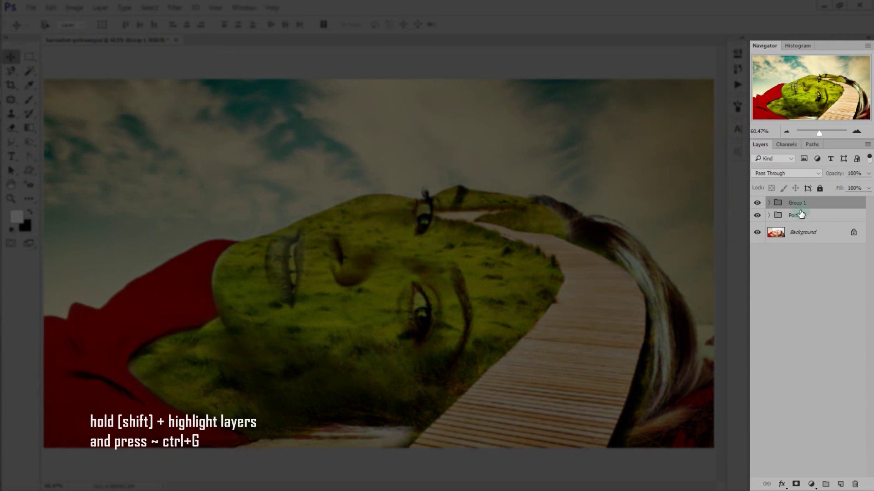
pyautogui.doubleClick(799, 204)
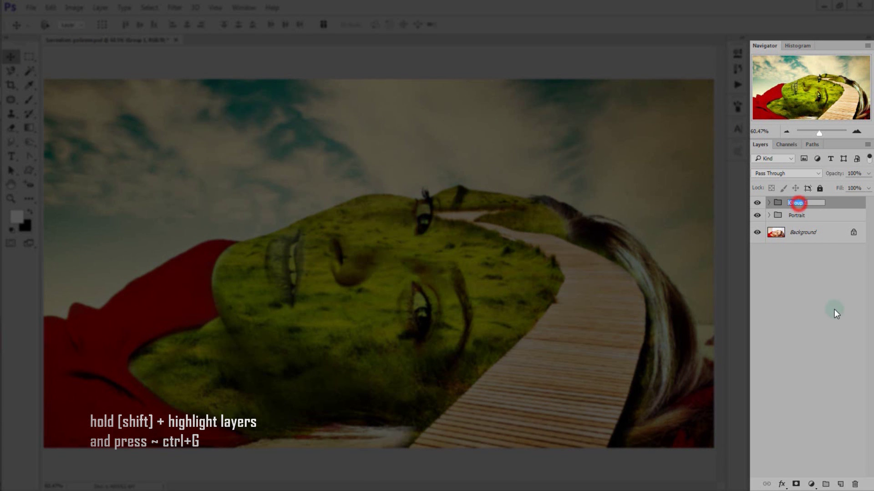
pyautogui.write('Masking Effects')
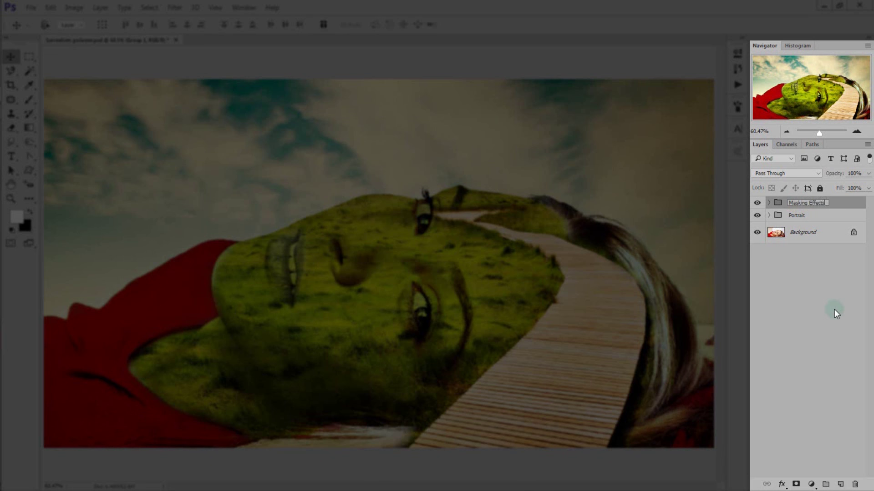
pyautogui.click(847, 207)
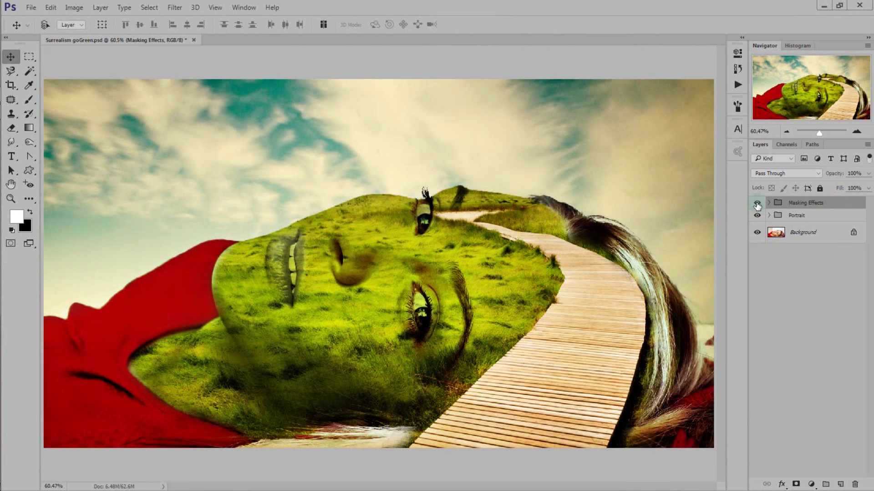
pyautogui.click(757, 203)
pyautogui.click(757, 203)
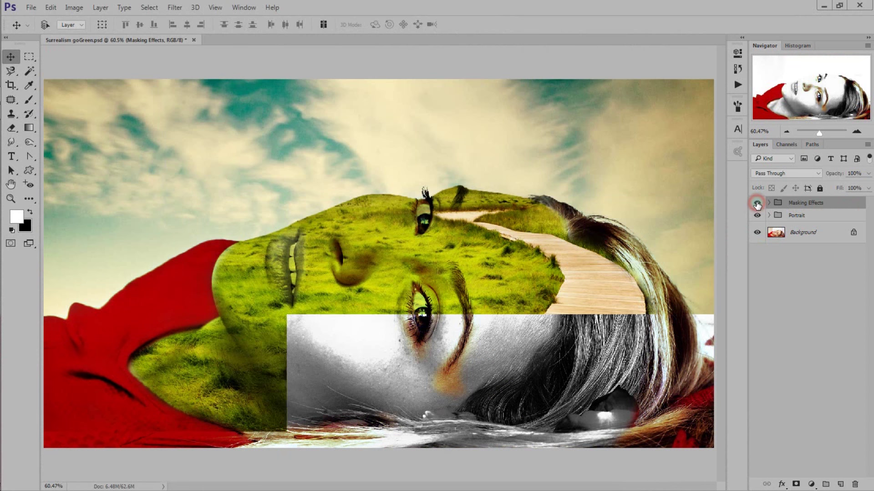
pyautogui.click(756, 203)
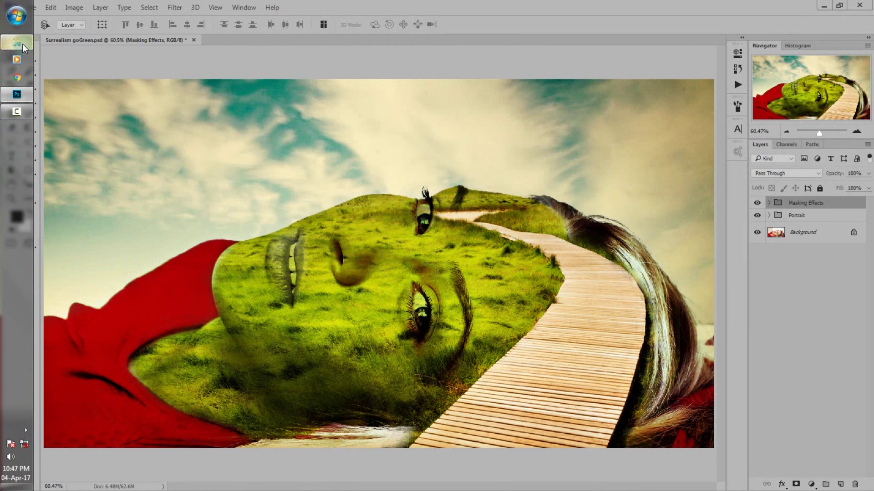
# Open Flying_Birds from Explorer with Adobe Photoshop CC 2015.5
pyautogui.click(22, 44)
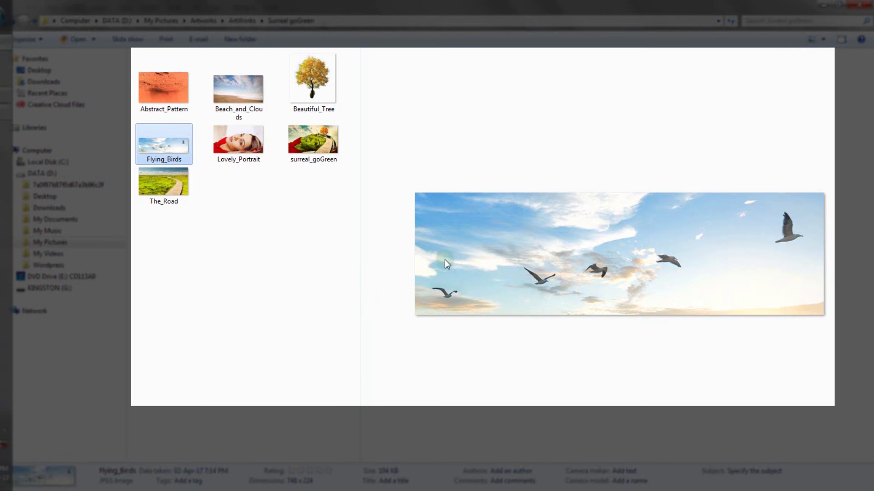
pyautogui.rightClick(460, 195)
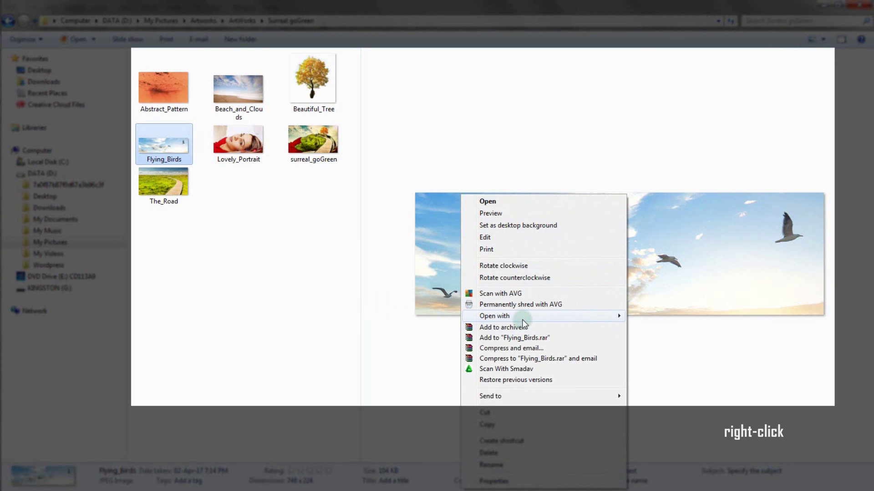
pyautogui.moveTo(494, 316)
pyautogui.click(710, 314)
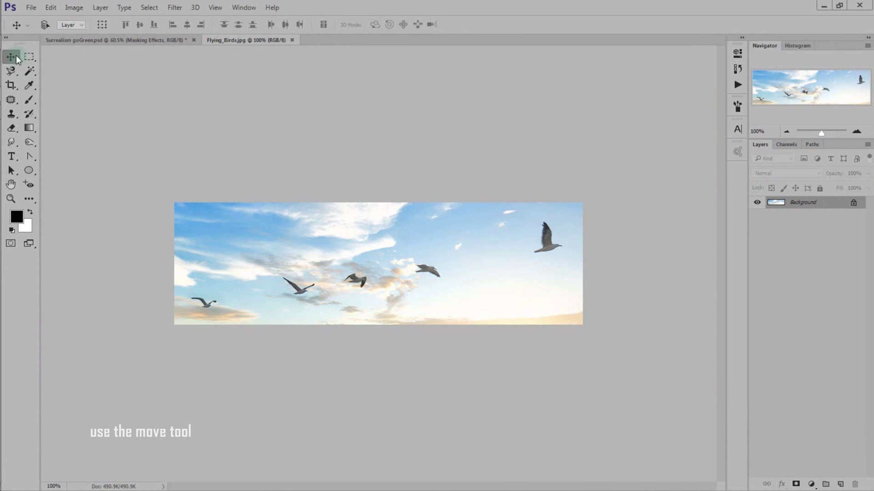
# Place the birds image in the composite's upper-left sky as Layer 5 in Darken, closing Flying_Birds.jpg
pyautogui.moveTo(258, 243)
pyautogui.mouseDown()
pyautogui.moveTo(147, 43)
pyautogui.moveTo(249, 176)
pyautogui.moveTo(240, 146)
pyautogui.moveTo(272, 138)
pyautogui.moveTo(244, 128)
pyautogui.mouseUp()
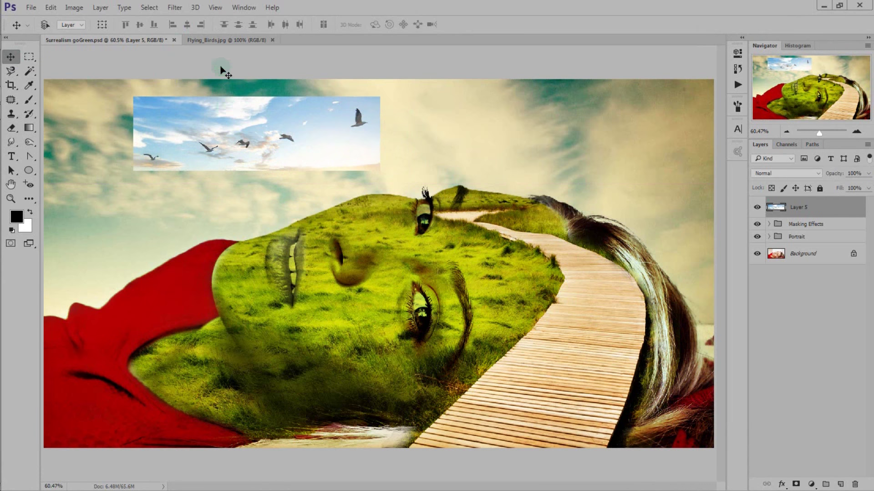
pyautogui.click(225, 43)
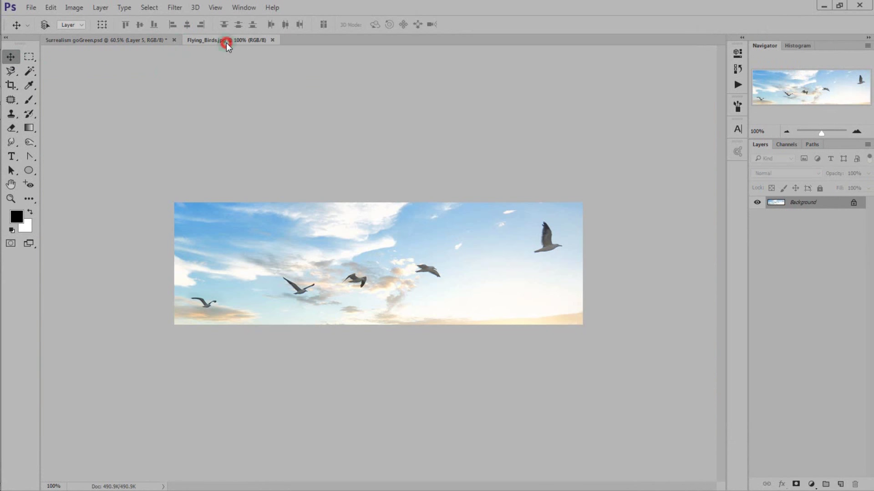
pyautogui.click(272, 40)
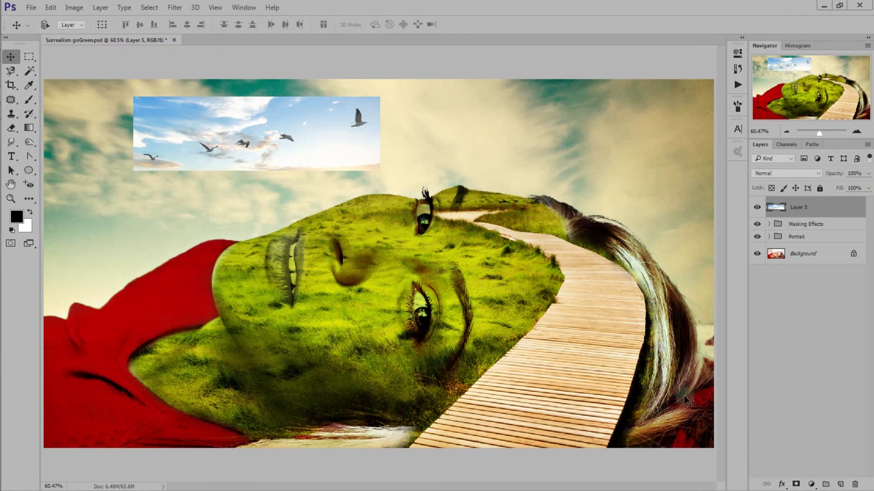
pyautogui.click(771, 174)
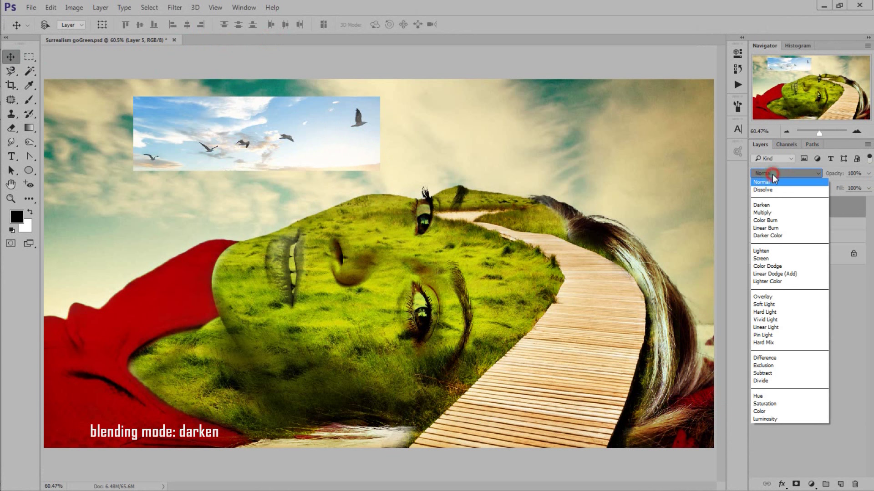
pyautogui.click(781, 205)
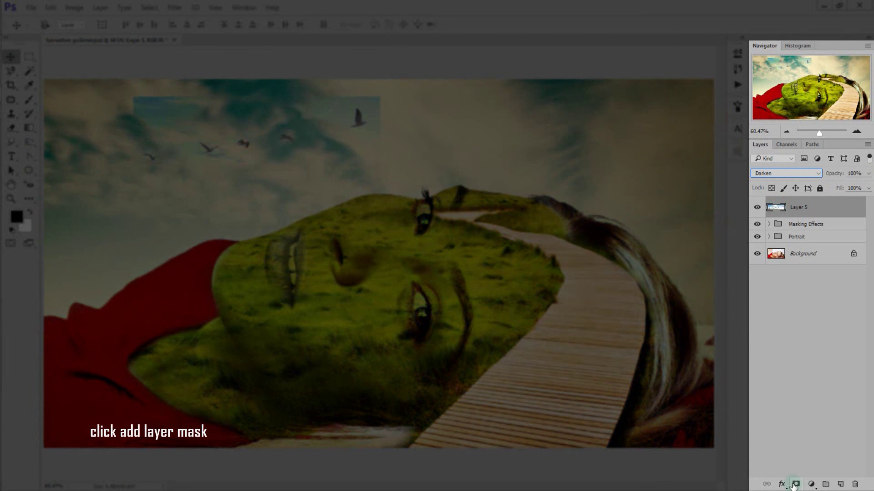
# Add a mask to Layer 5 and pick the Eraser with default colours
pyautogui.click(796, 484)
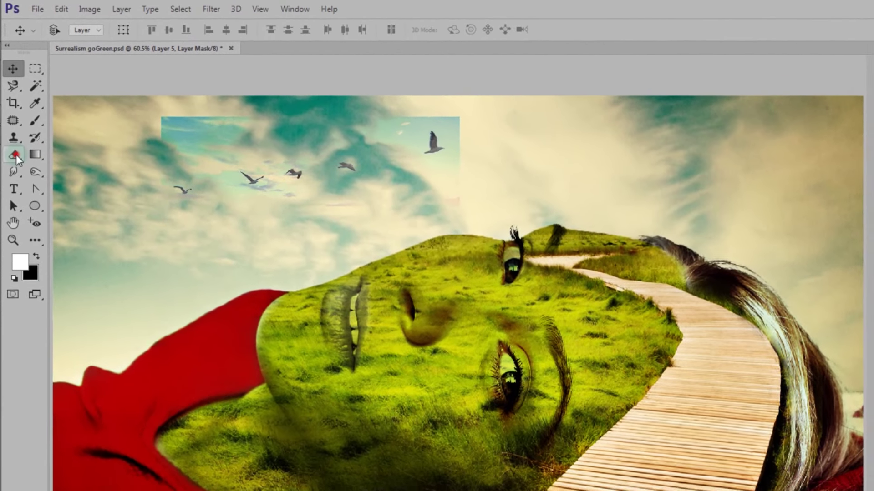
pyautogui.click(12, 128)
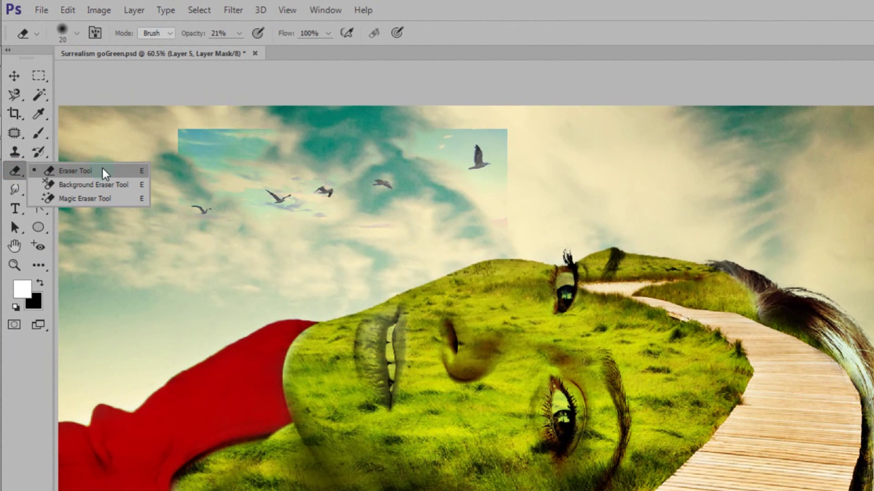
pyautogui.click(103, 171)
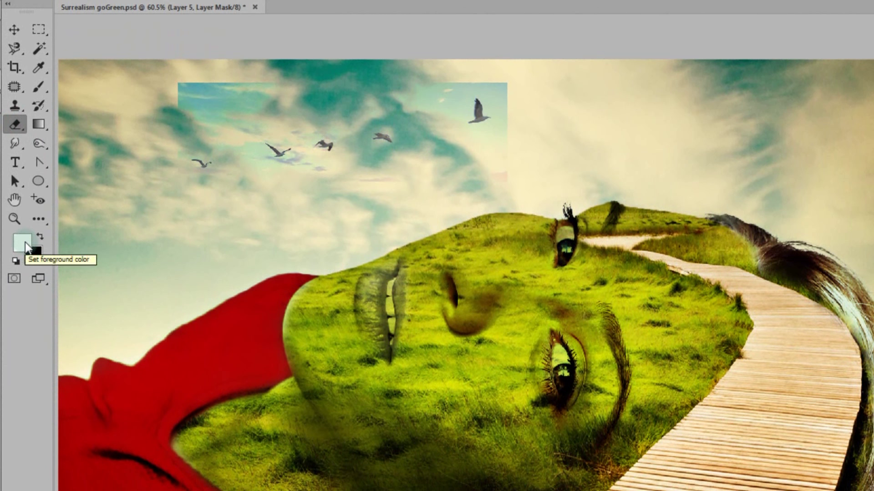
pyautogui.press('d')
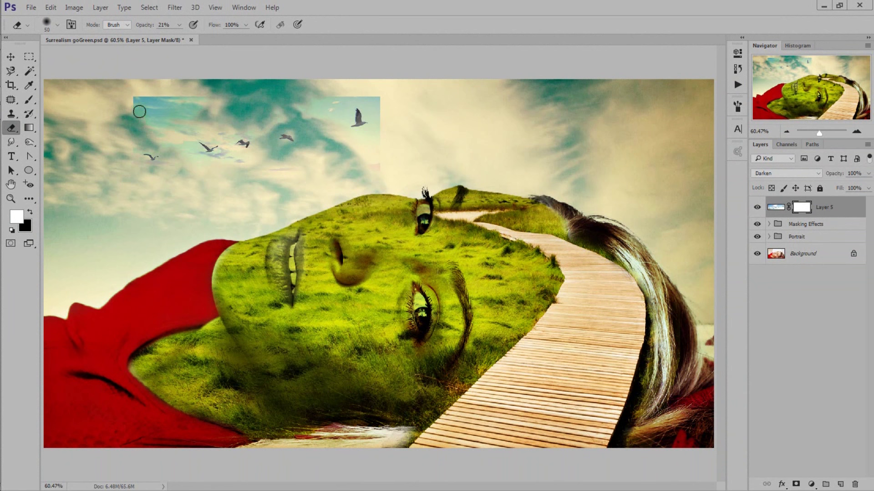
# Fade the pasted sky rectangle's top, left and right edges on Layer 5's mask
pyautogui.moveTo(139, 111); pyautogui.dragTo(136, 102)
pyautogui.moveTo(180, 24); pyautogui.dragTo(186, 33)
pyautogui.moveTo(136, 101); pyautogui.dragTo(187, 149)
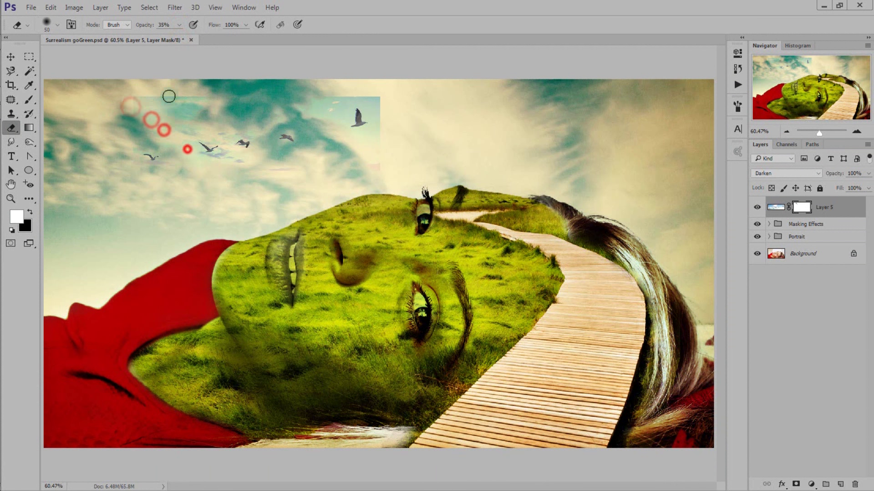
pyautogui.moveTo(169, 96); pyautogui.dragTo(205, 102)
pyautogui.moveTo(181, 131); pyautogui.dragTo(210, 163)
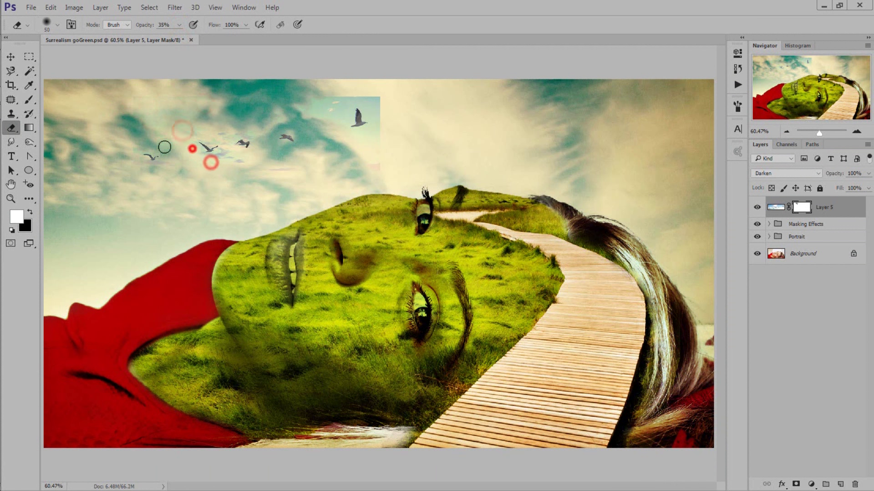
pyautogui.moveTo(201, 92); pyautogui.dragTo(306, 121)
pyautogui.moveTo(335, 90)
pyautogui.mouseDown()
pyautogui.moveTo(378, 101)
pyautogui.moveTo(338, 117)
pyautogui.moveTo(377, 117)
pyautogui.mouseUp()
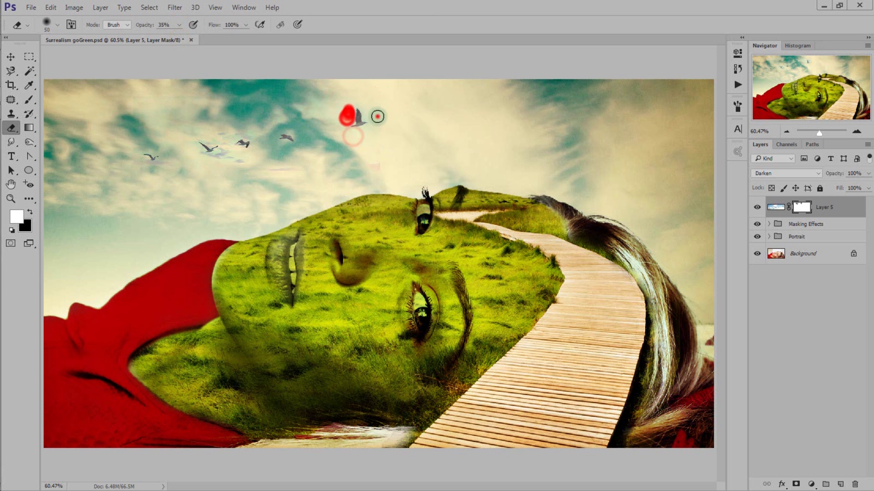
# Raise eraser opacity to 51% and erase leftover sky around the birds
pyautogui.click(180, 24)
pyautogui.moveTo(175, 34); pyautogui.dragTo(182, 34)
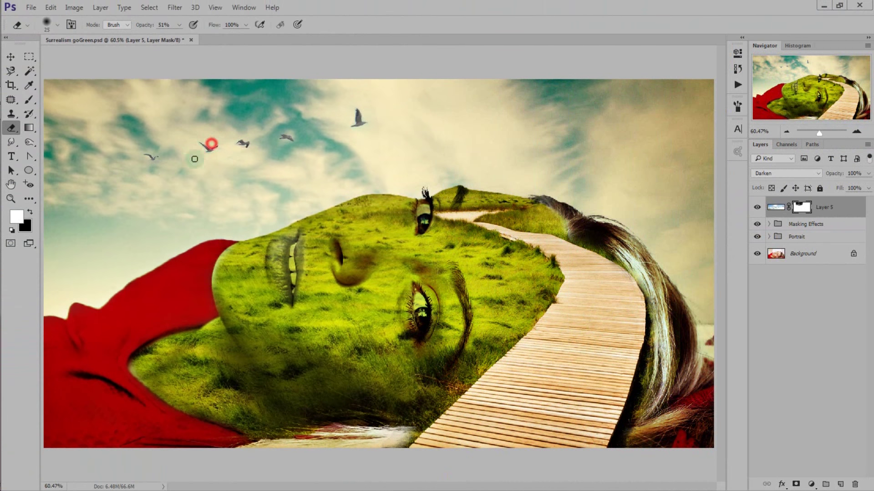
pyautogui.click(195, 146)
pyautogui.click(168, 150)
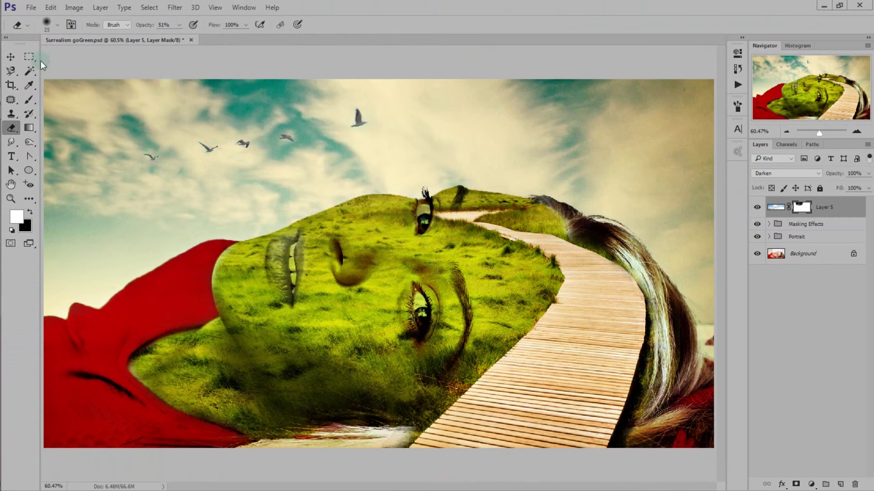
# Duplicate Layer 5, clip the copy to it, and blend the copy in Overlay mode
pyautogui.click(11, 57)
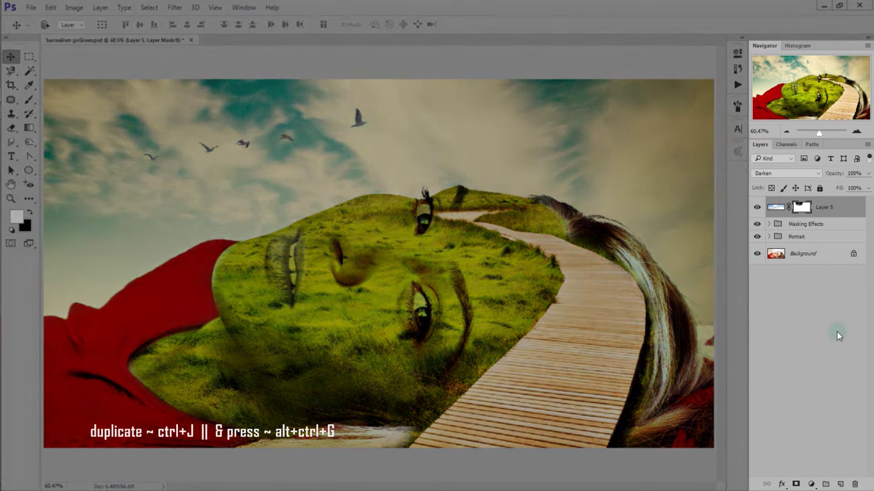
pyautogui.hotkey('ctrl', 'j')
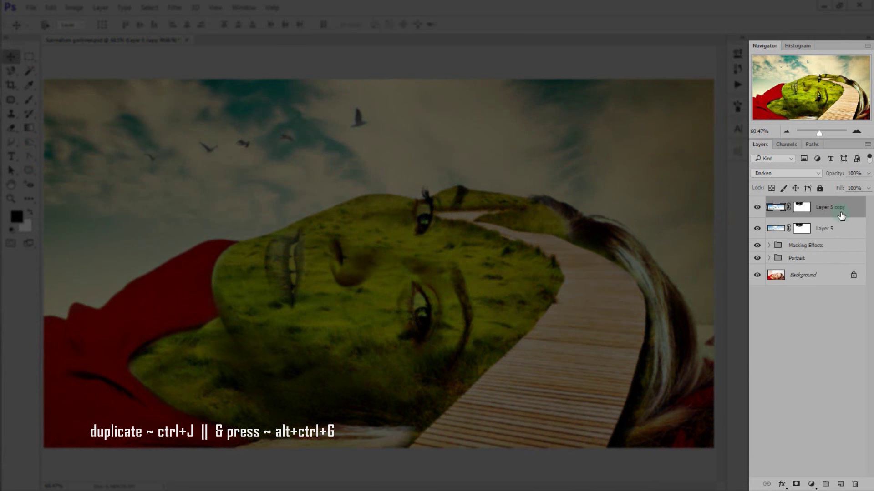
pyautogui.hotkey('alt', 'ctrl', 'g')
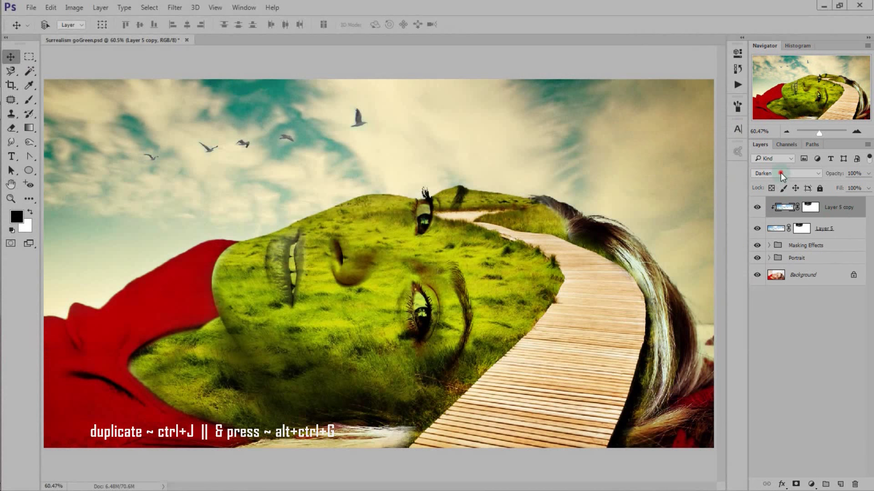
pyautogui.click(780, 173)
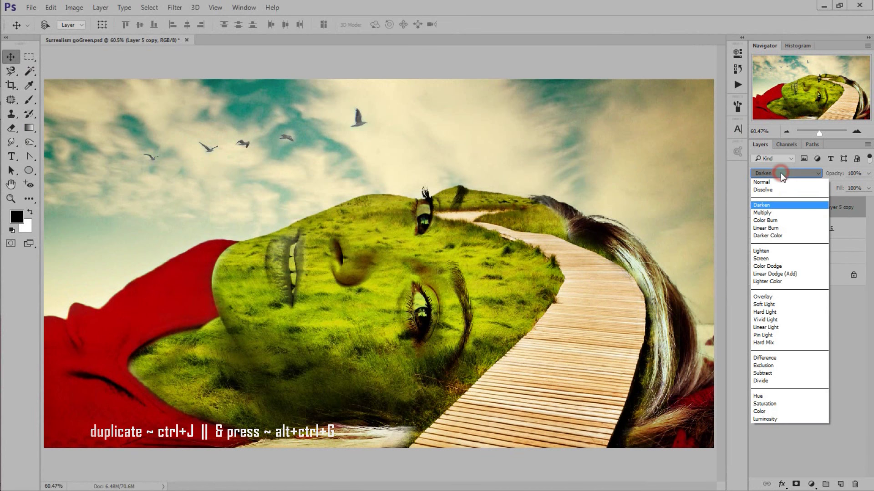
pyautogui.click(773, 298)
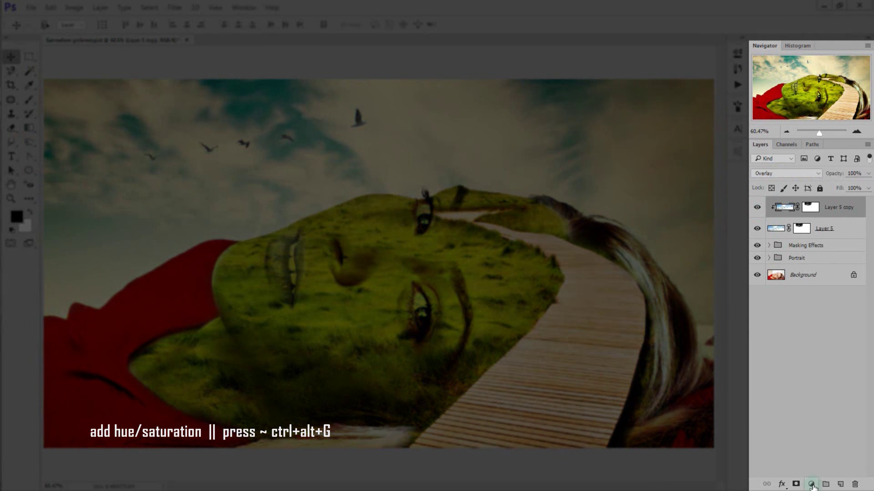
# Add a Hue/Saturation layer clipped to Layer 5 copy, setting Cyans to Hue -180 and Saturation -100
pyautogui.click(811, 484)
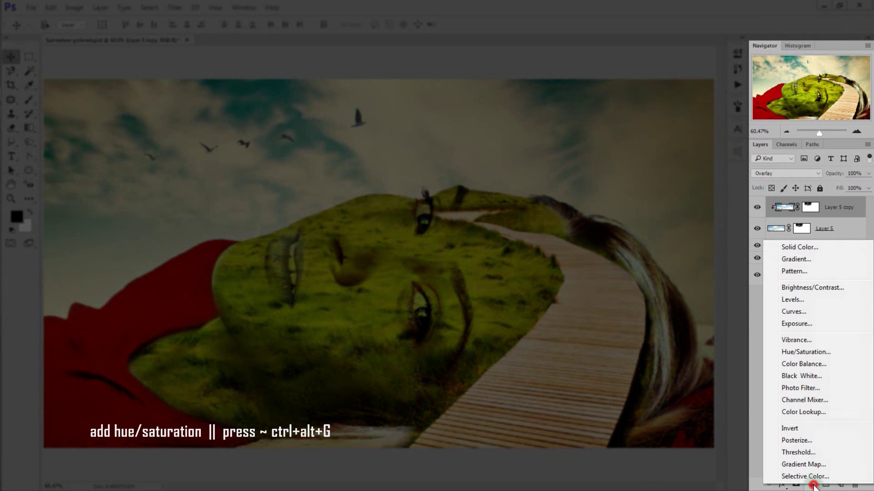
pyautogui.click(822, 353)
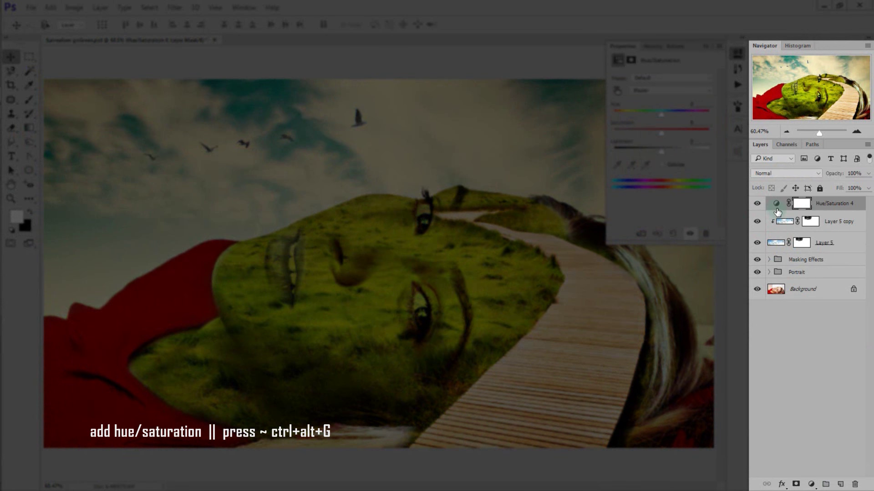
pyautogui.hotkey('ctrl', 'alt', 'g')
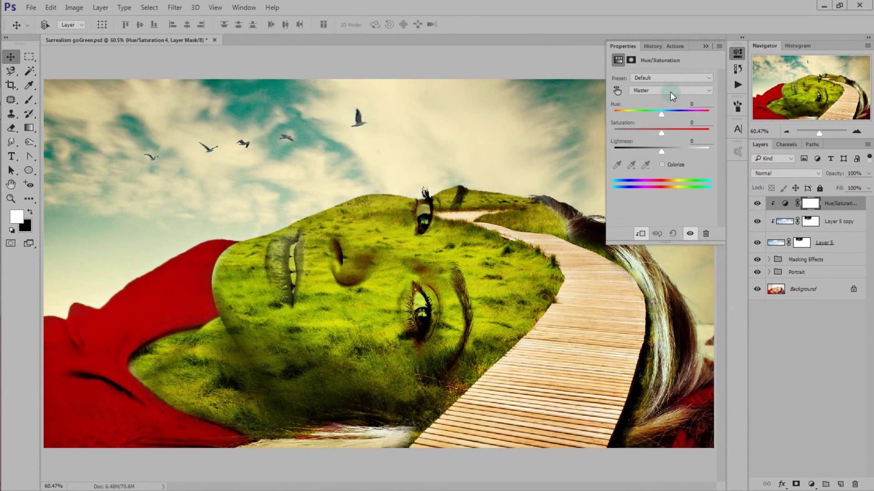
pyautogui.click(670, 92)
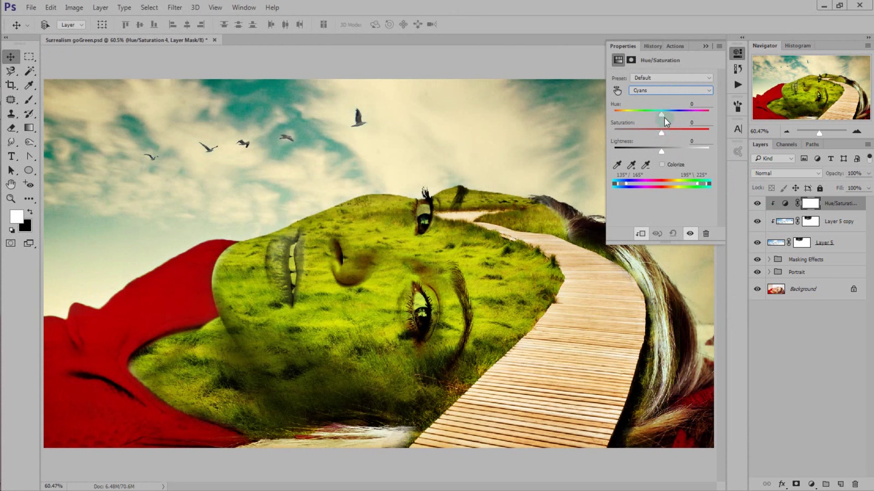
pyautogui.moveTo(663, 116); pyautogui.dragTo(587, 122)
pyautogui.moveTo(662, 132)
pyautogui.mouseDown()
pyautogui.moveTo(602, 138)
pyautogui.moveTo(597, 157)
pyautogui.mouseUp()
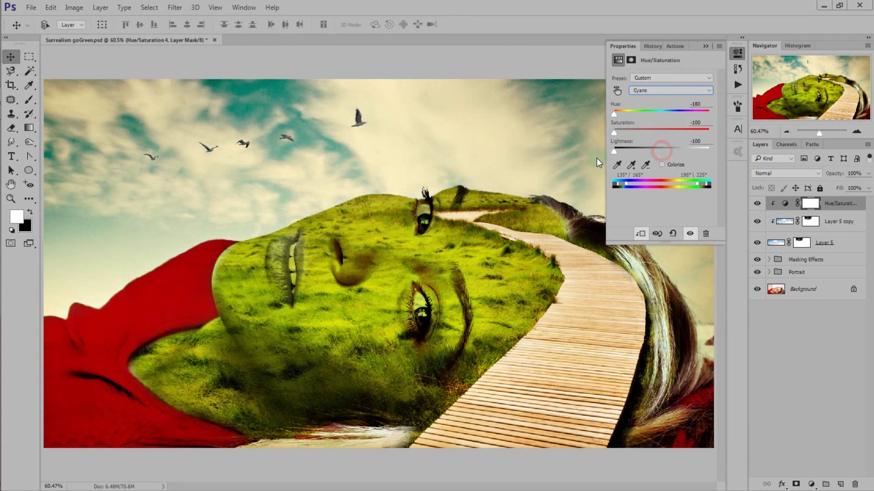
# Set the Blues to Hue -180, Saturation -100, Lightness -100, then compare before and after
pyautogui.click(659, 90)
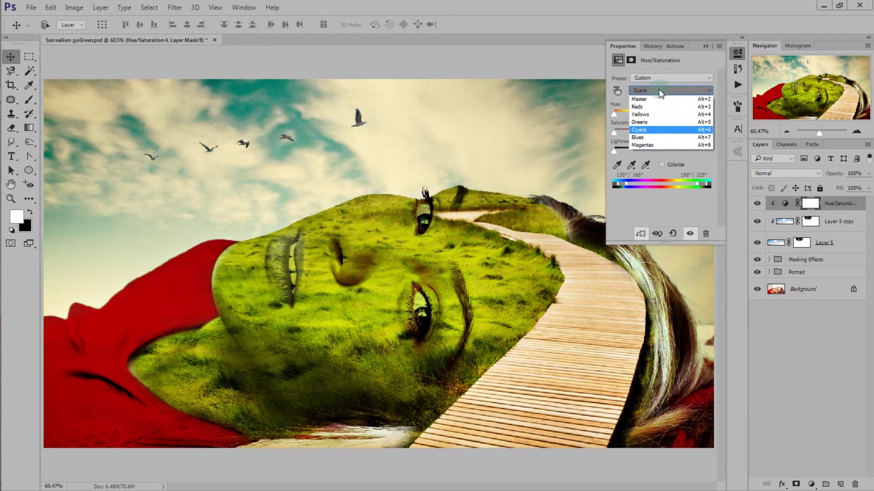
pyautogui.click(668, 137)
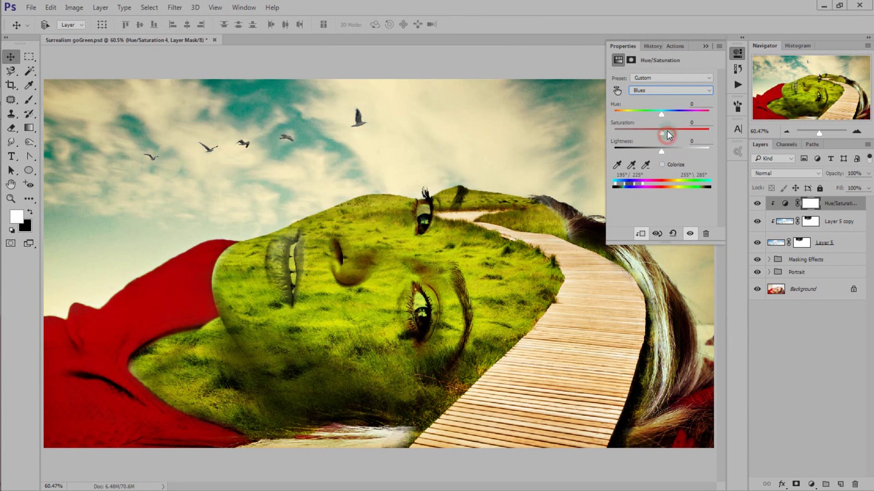
pyautogui.moveTo(662, 114); pyautogui.dragTo(614, 116)
pyautogui.moveTo(661, 134); pyautogui.dragTo(610, 135)
pyautogui.moveTo(662, 150); pyautogui.dragTo(606, 153)
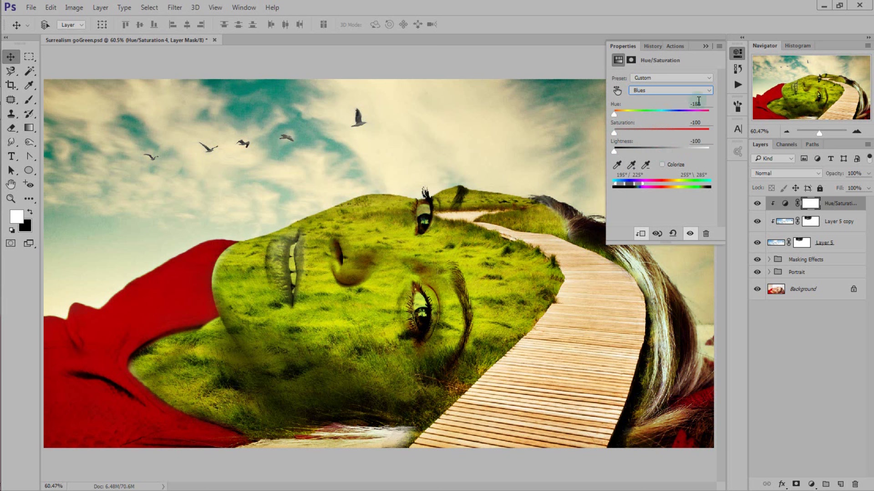
pyautogui.click(705, 46)
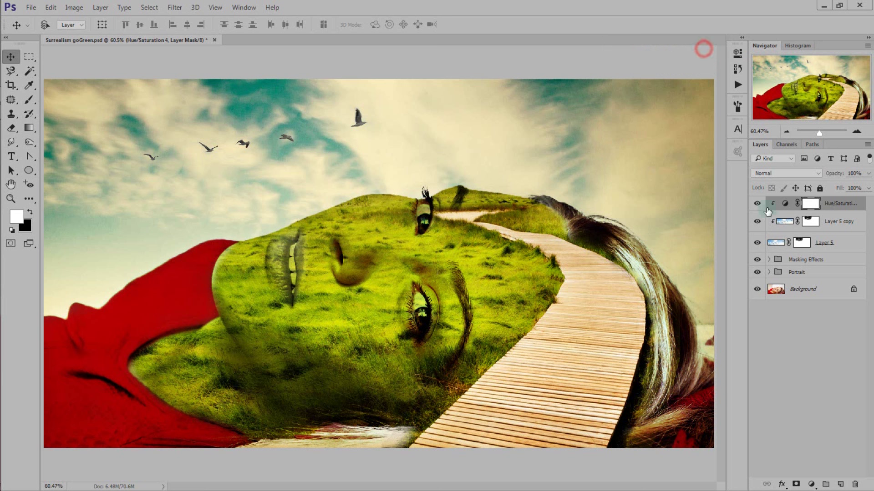
pyautogui.click(757, 205)
pyautogui.click(757, 204)
pyautogui.click(691, 430)
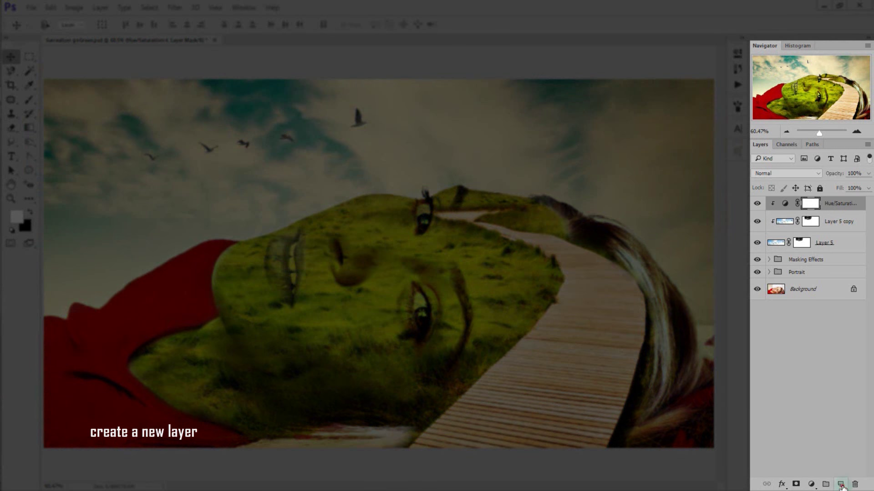
# Create a new layer and set the Ellipse Tool to Pixels mode, Unconstrained, without From Center
pyautogui.click(842, 485)
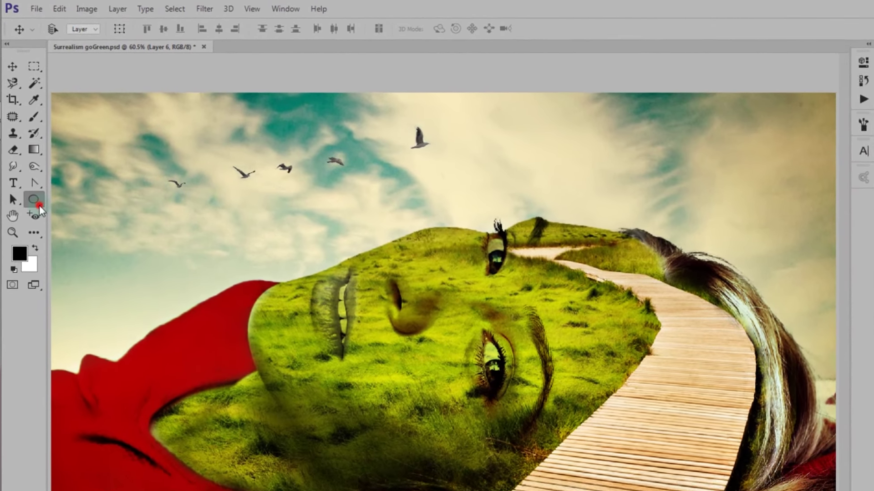
pyautogui.click(28, 170)
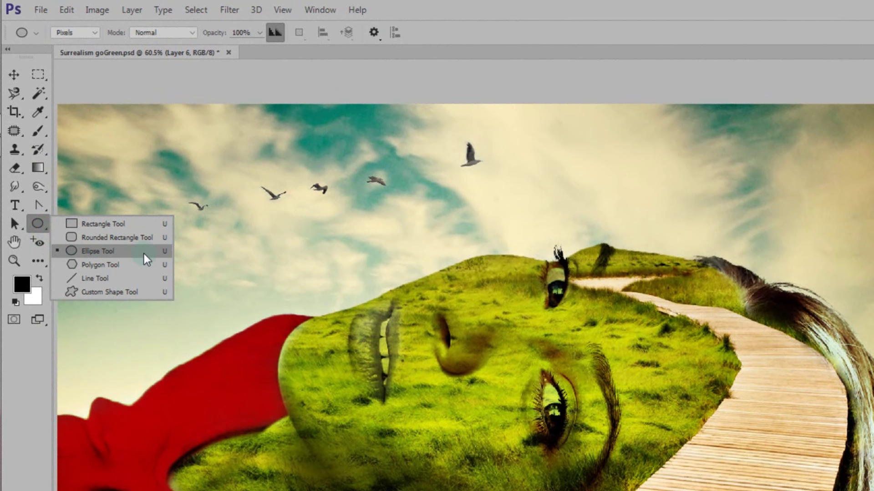
pyautogui.click(144, 254)
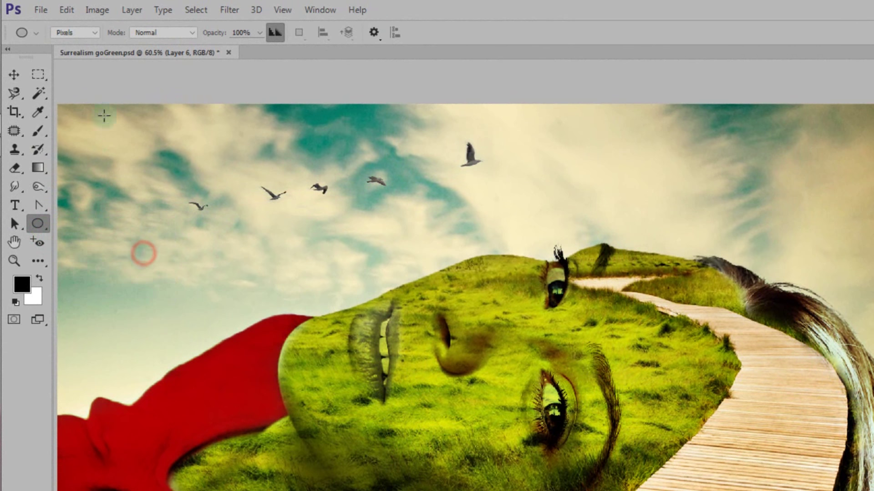
pyautogui.click(86, 32)
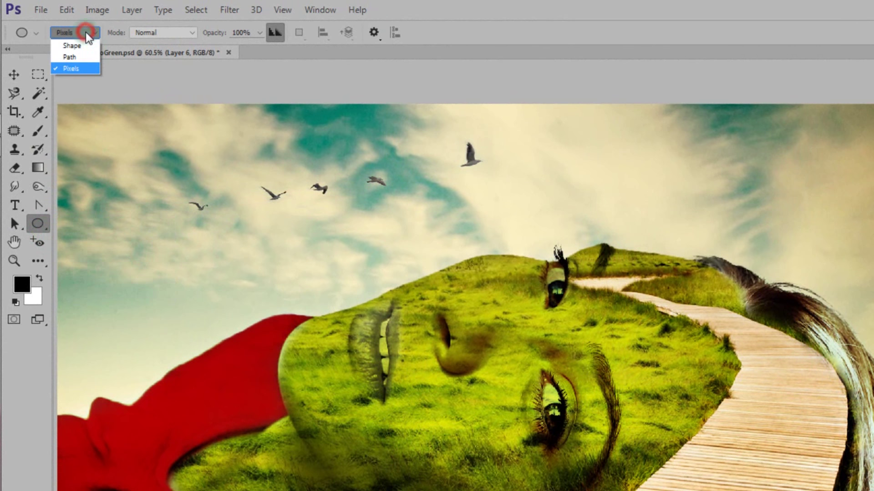
pyautogui.click(89, 69)
pyautogui.click(374, 33)
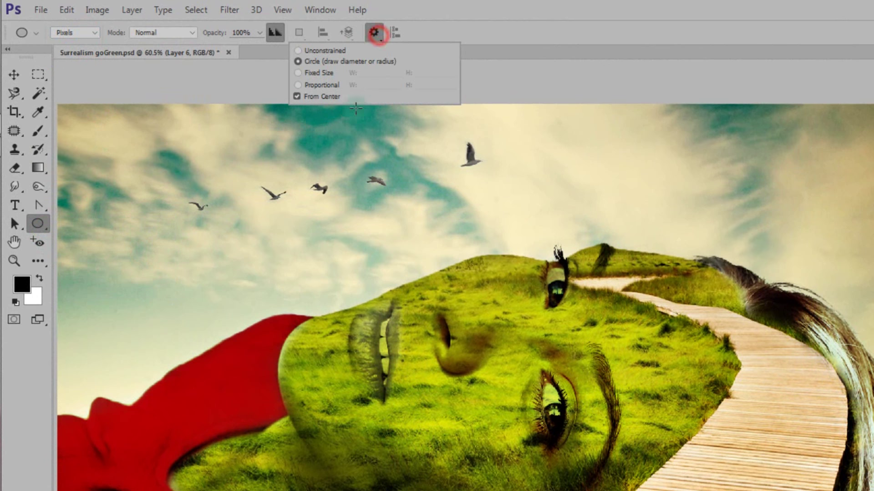
pyautogui.click(325, 51)
pyautogui.click(325, 97)
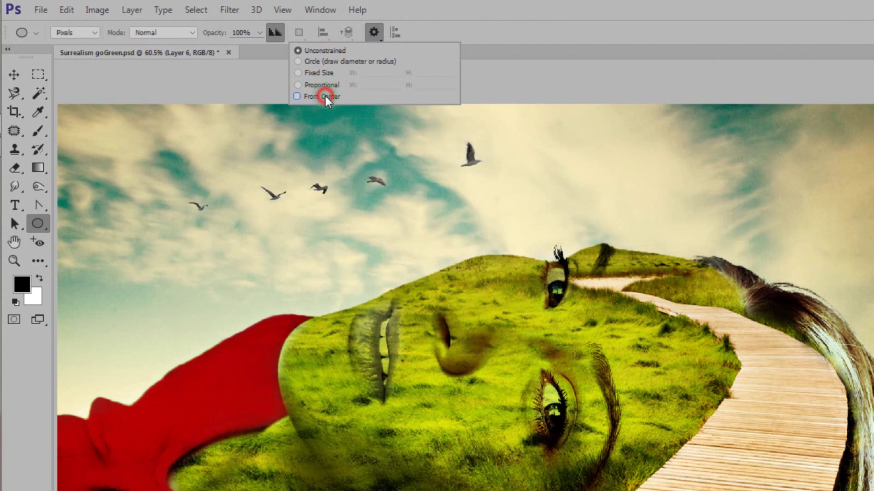
pyautogui.click(466, 17)
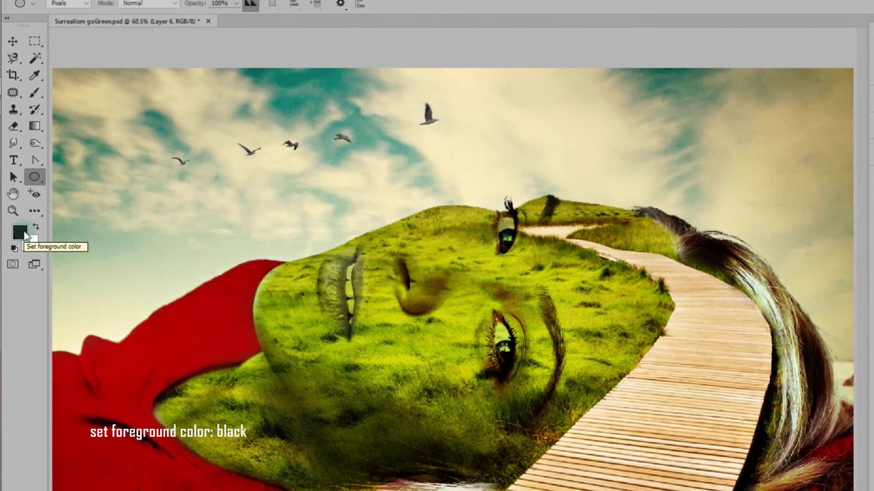
# Draw a thin black ellipse across the far end of the boardwalk
pyautogui.click(28, 244)
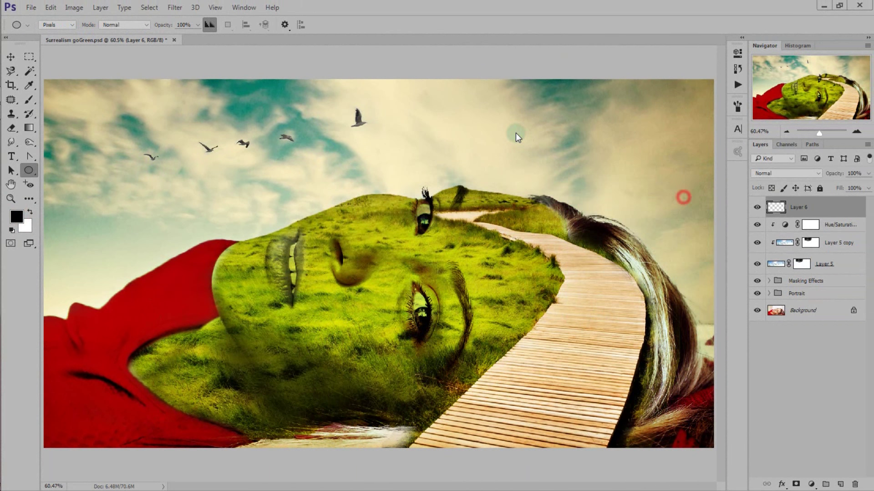
pyautogui.moveTo(478, 220); pyautogui.dragTo(568, 228)
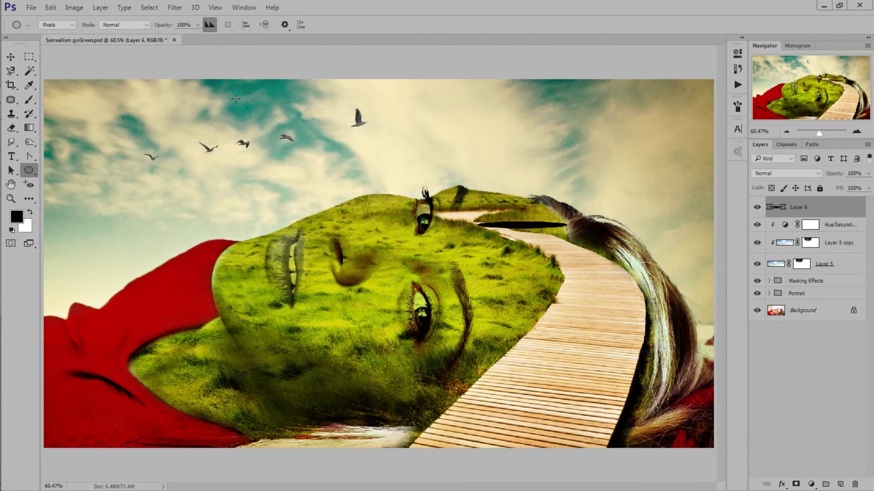
pyautogui.click(174, 8)
pyautogui.moveTo(180, 127)
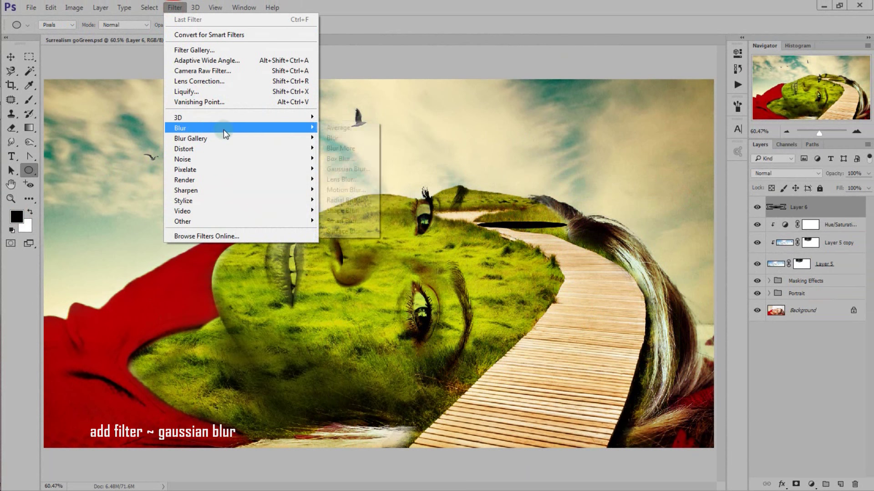
# Soften the black ellipse with a Gaussian Blur at a lowered radius
pyautogui.click(342, 169)
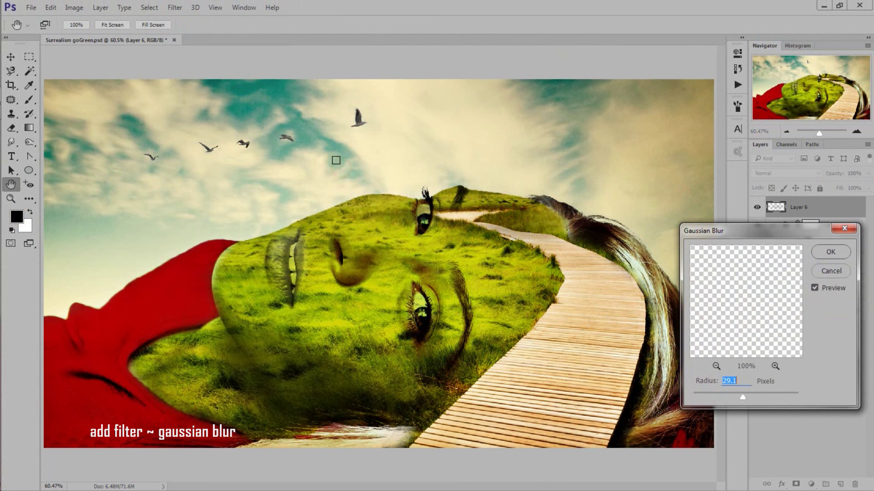
pyautogui.moveTo(741, 397); pyautogui.dragTo(735, 397)
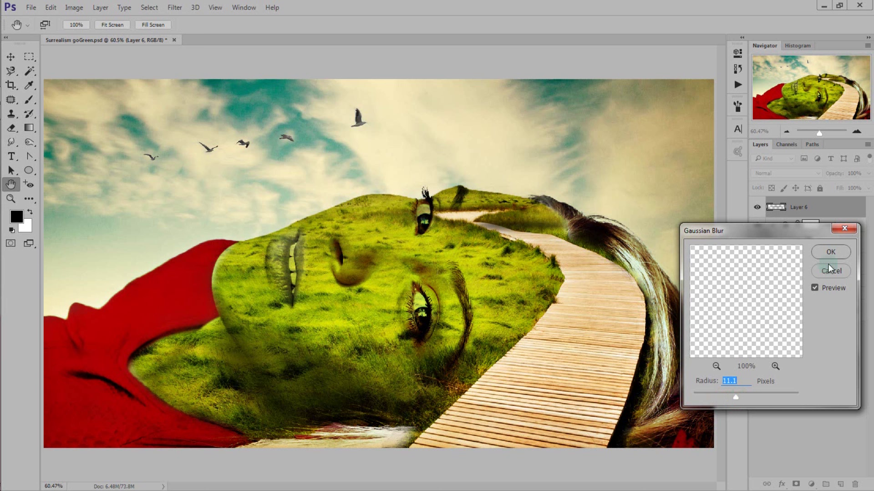
pyautogui.click(832, 253)
# Lower Layer 6 opacity to 85% and compare the shadow on and off
pyautogui.click(868, 174)
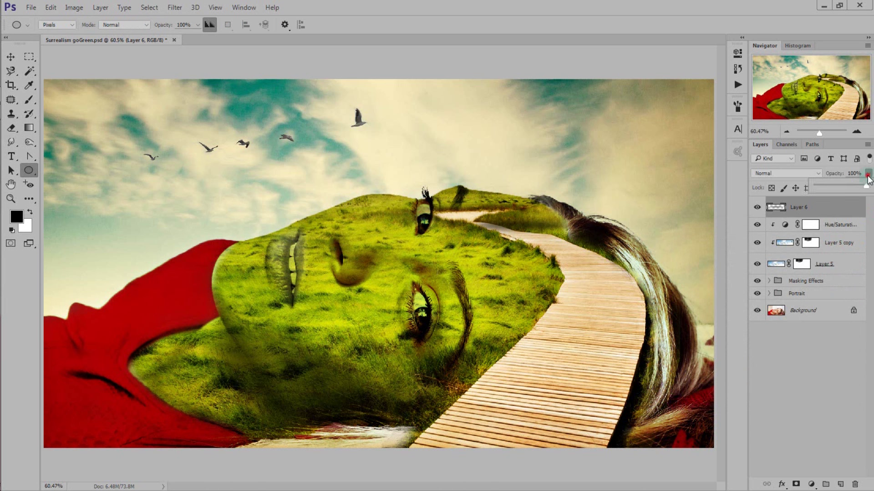
pyautogui.moveTo(867, 187); pyautogui.dragTo(859, 188)
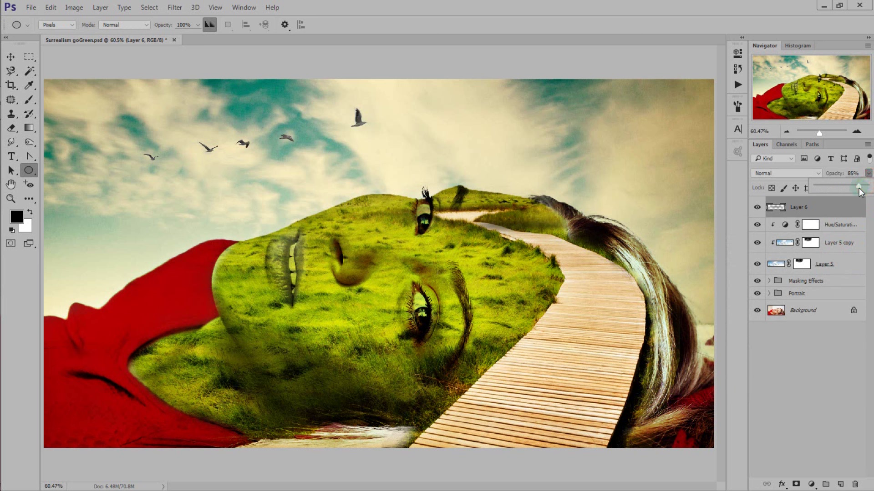
pyautogui.click(860, 173)
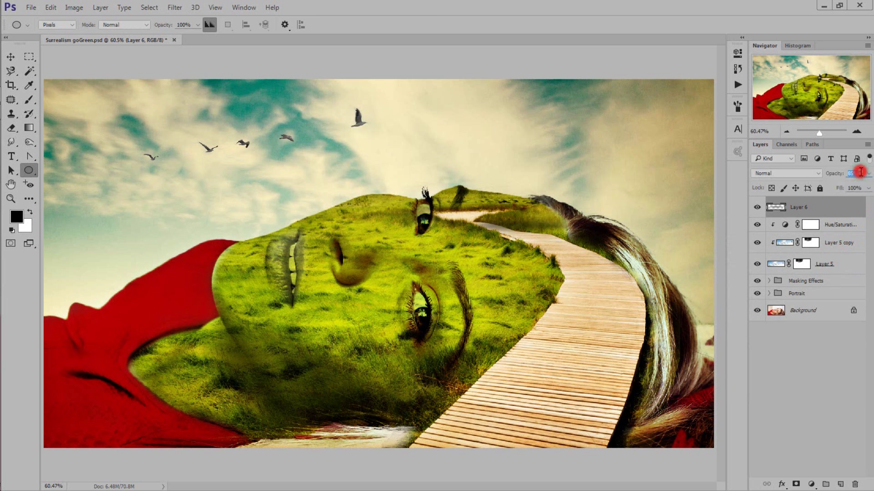
pyautogui.write('85')
pyautogui.click(757, 208)
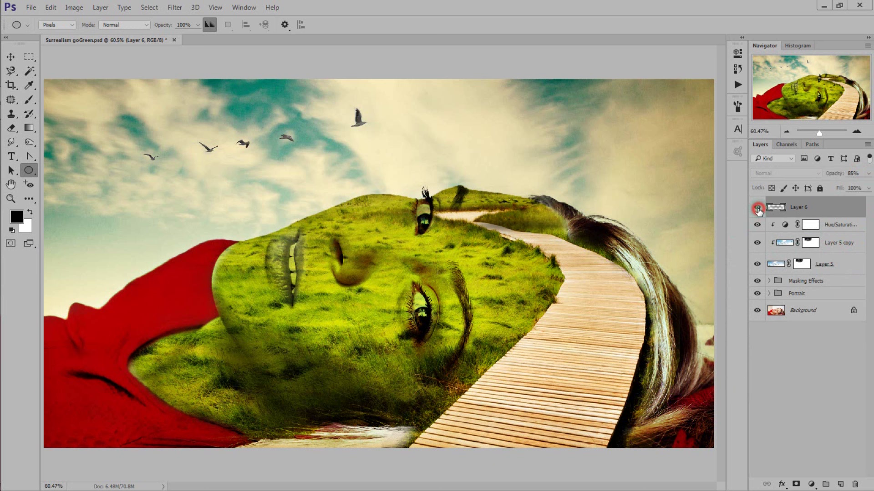
pyautogui.click(757, 209)
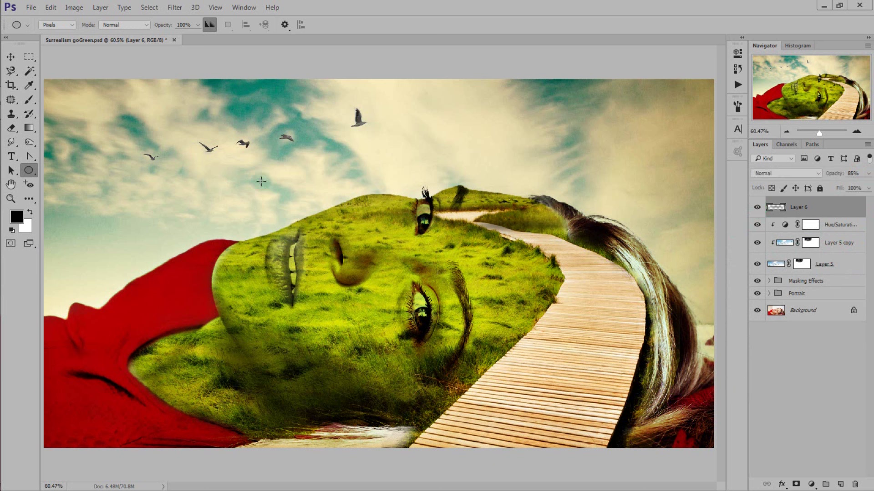
pyautogui.click(11, 57)
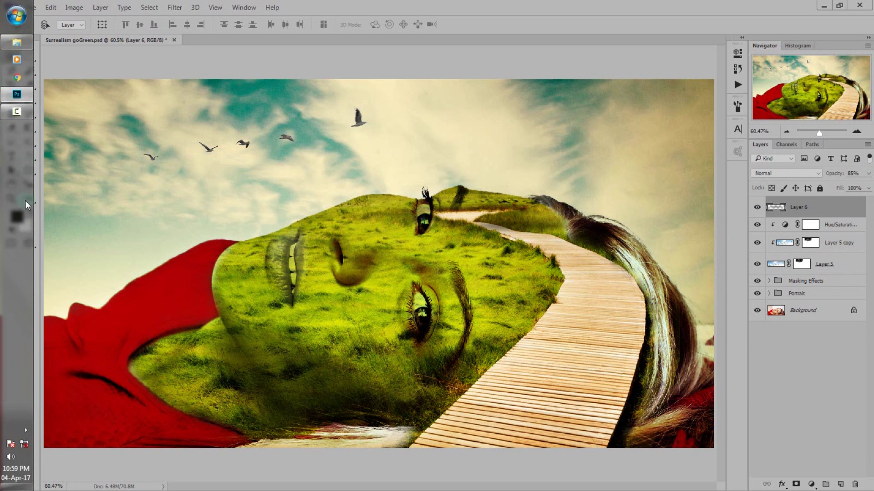
# Bring Beautiful_Tree.png into the composite beside the boardwalk and close its document
pyautogui.click(18, 46)
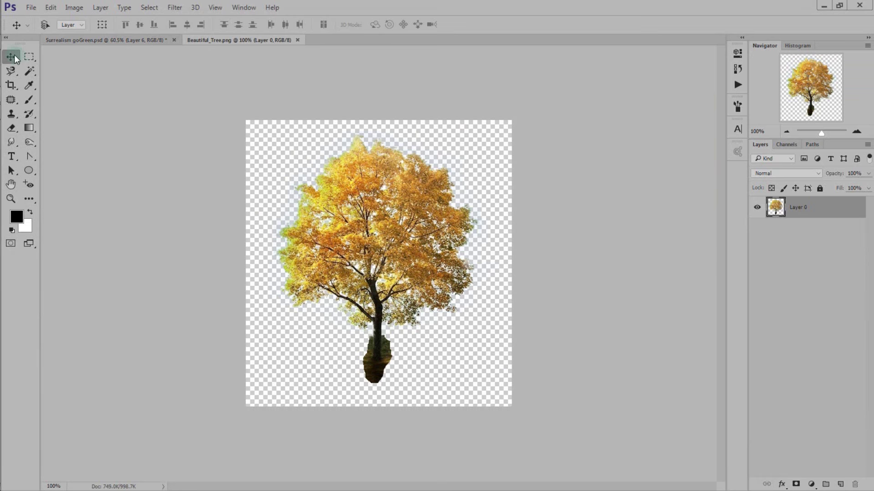
pyautogui.moveTo(357, 268)
pyautogui.mouseDown()
pyautogui.moveTo(160, 55)
pyautogui.moveTo(432, 225)
pyautogui.moveTo(549, 175)
pyautogui.mouseUp()
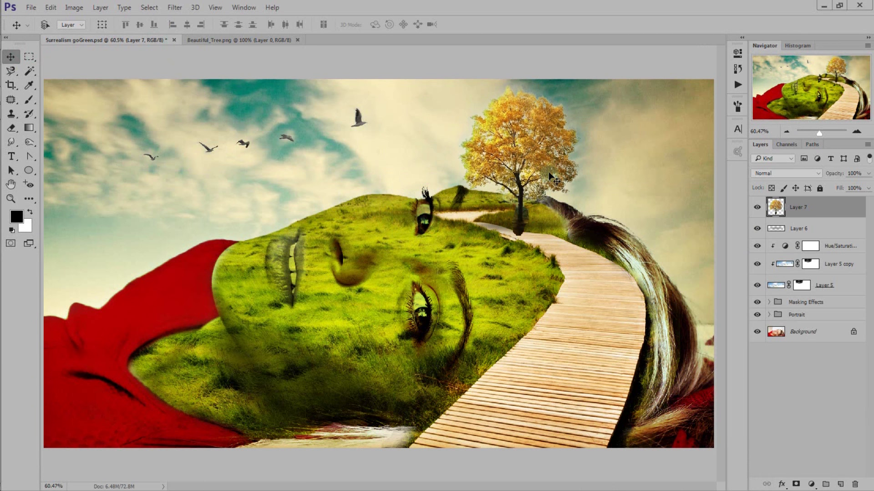
pyautogui.click(242, 40)
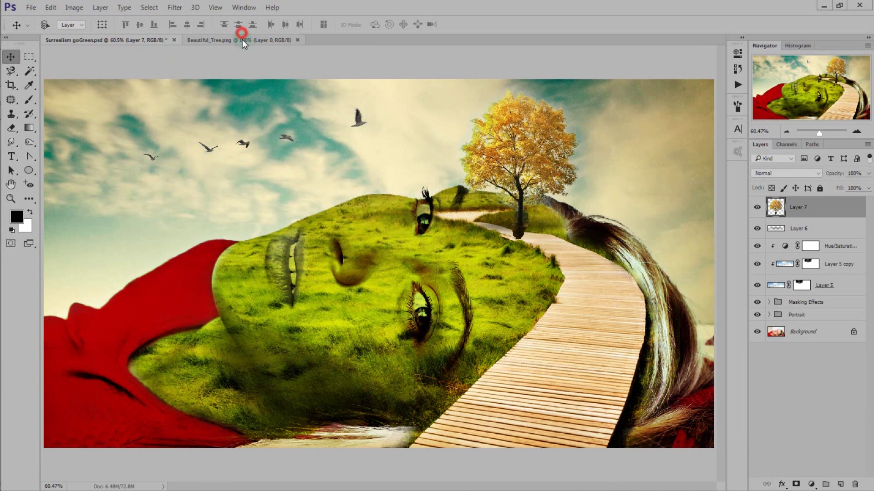
pyautogui.click(297, 40)
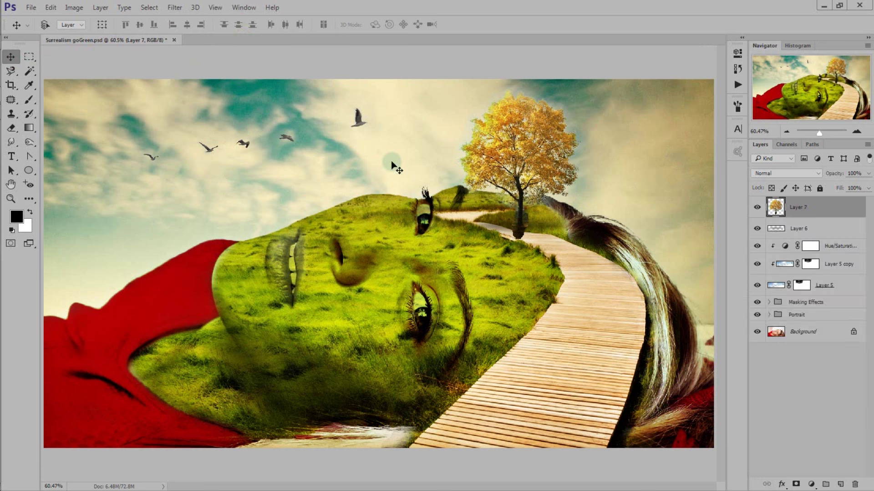
# Erase the dark patch at the tree trunk's base with the standard Eraser
pyautogui.click(11, 128)
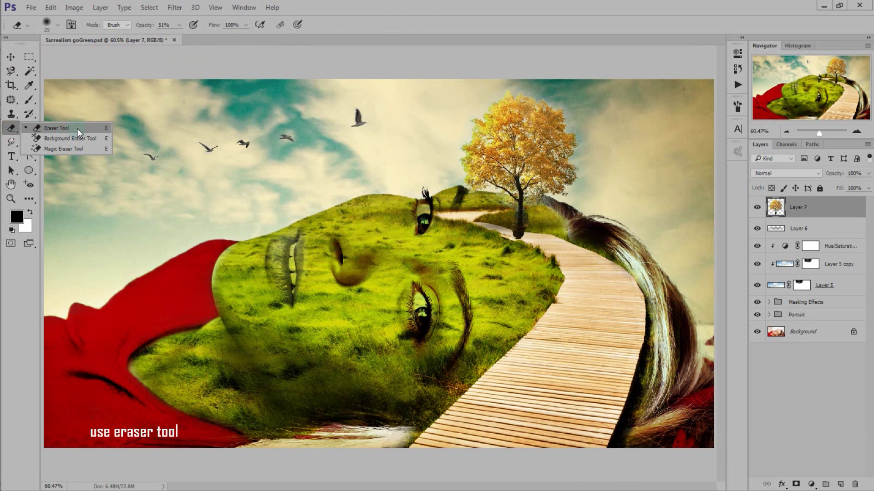
pyautogui.click(77, 128)
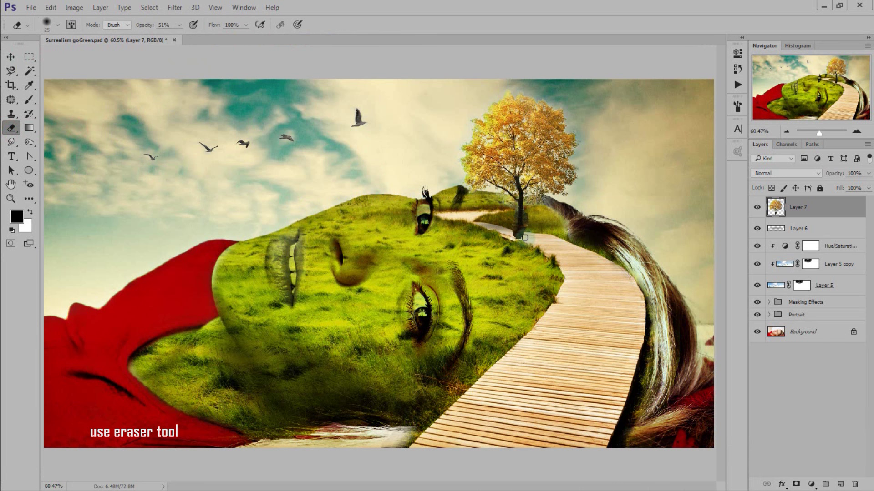
pyautogui.moveTo(525, 238)
pyautogui.mouseDown()
pyautogui.moveTo(527, 214)
pyautogui.moveTo(523, 221)
pyautogui.mouseUp()
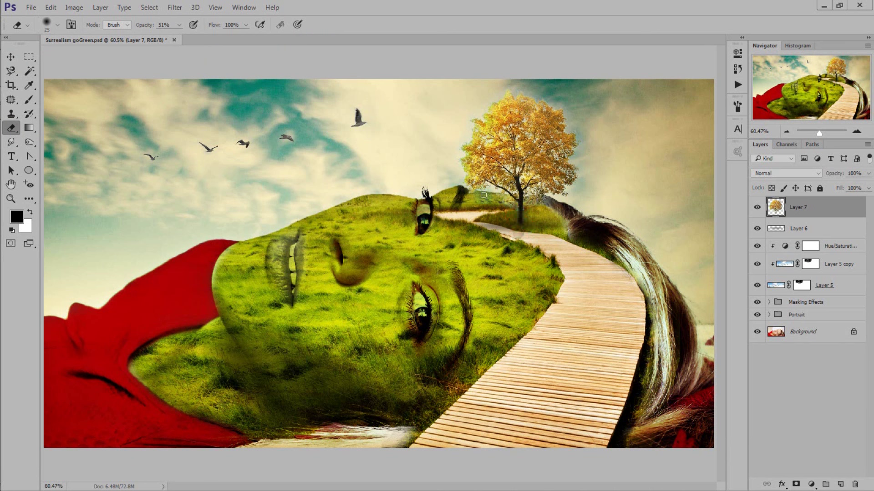
pyautogui.click(12, 57)
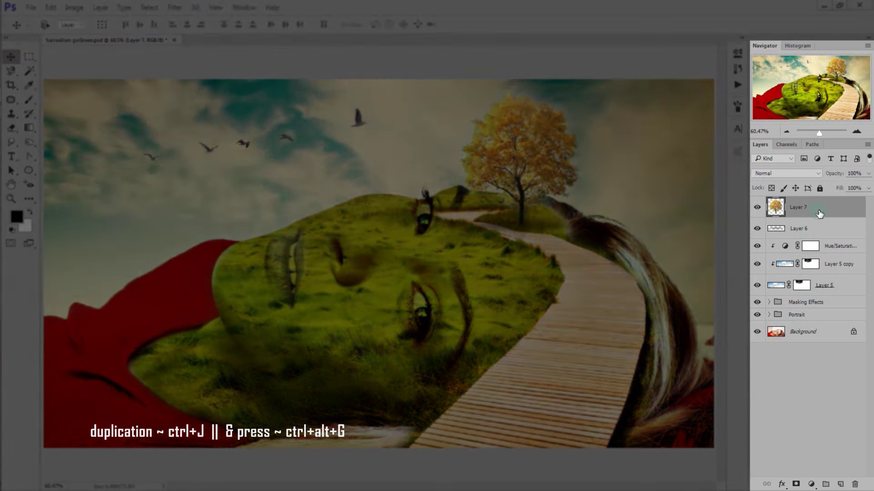
# Duplicate the tree layer, clip it to the original, and blend it in Soft Light
pyautogui.hotkey('ctrl', 'j')
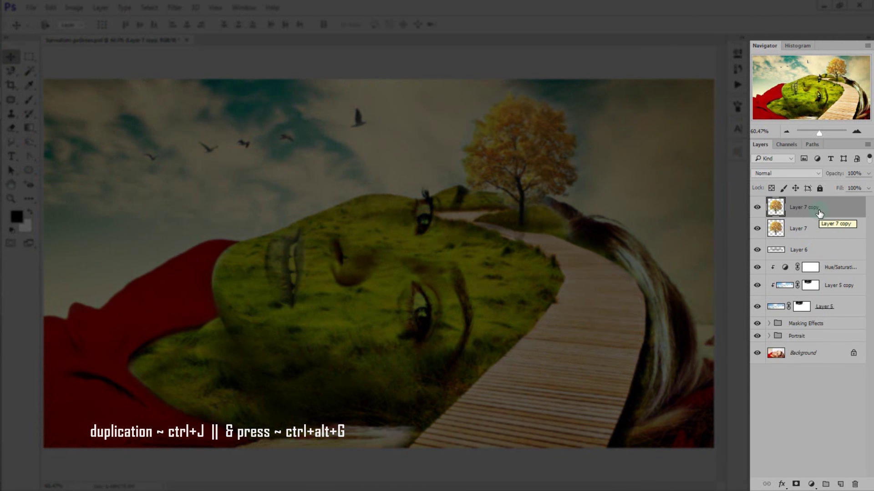
pyautogui.hotkey('ctrl', 'alt', 'g')
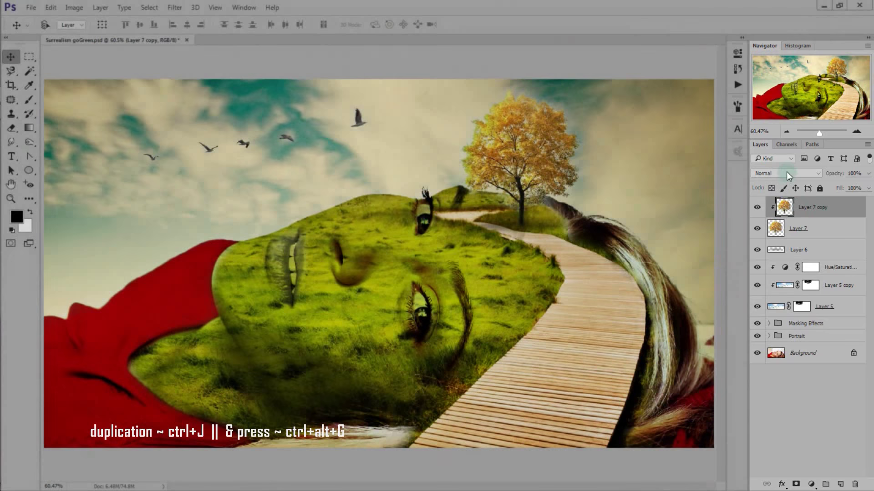
pyautogui.click(786, 173)
pyautogui.click(795, 305)
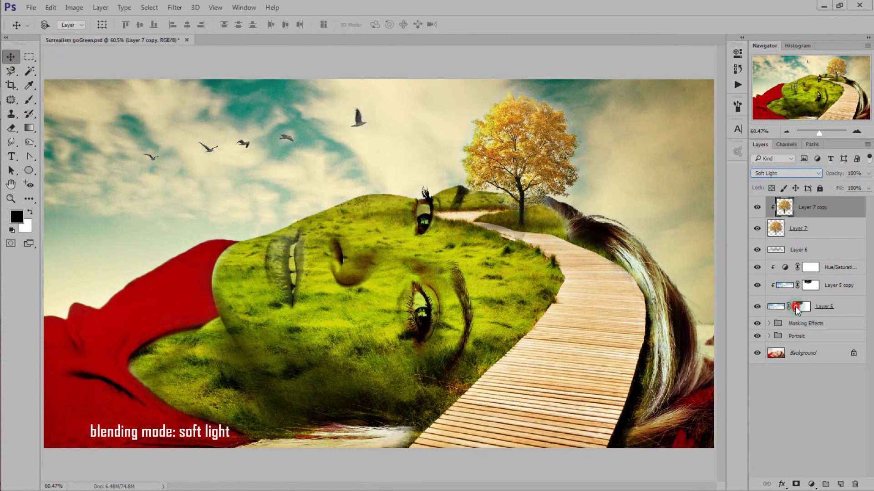
pyautogui.click(757, 207)
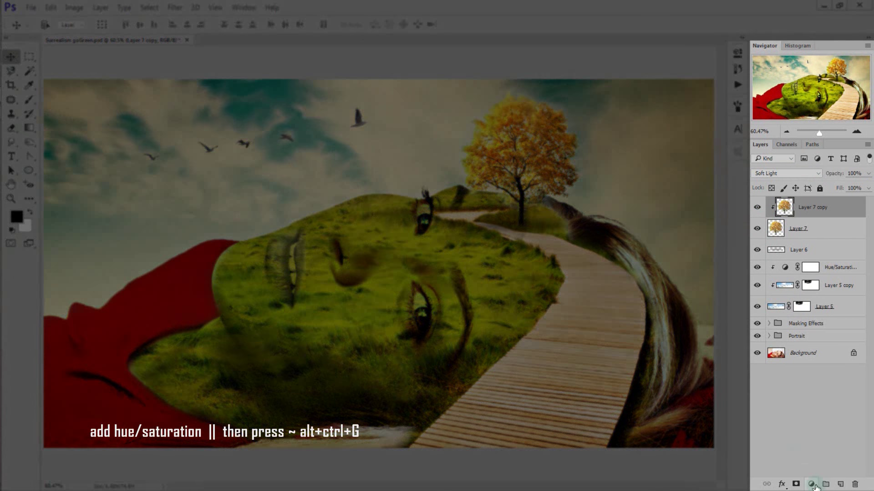
# Add a clipped Hue/Saturation layer with Hue -9 and Saturation +30 to richen the tree's orange
pyautogui.click(812, 485)
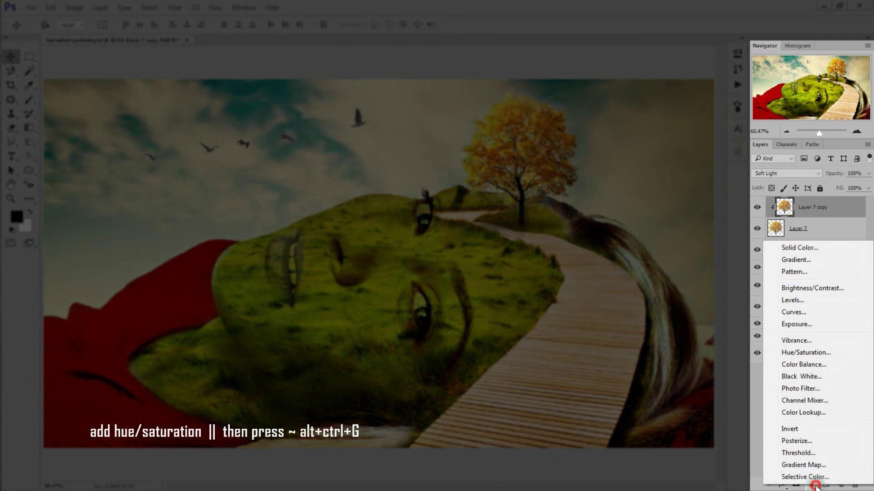
pyautogui.click(829, 355)
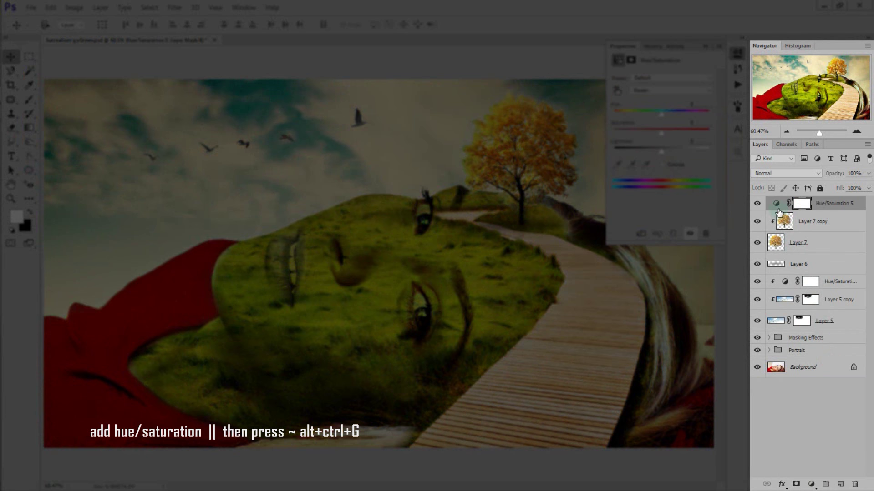
pyautogui.hotkey('ctrl', 'alt', 'g')
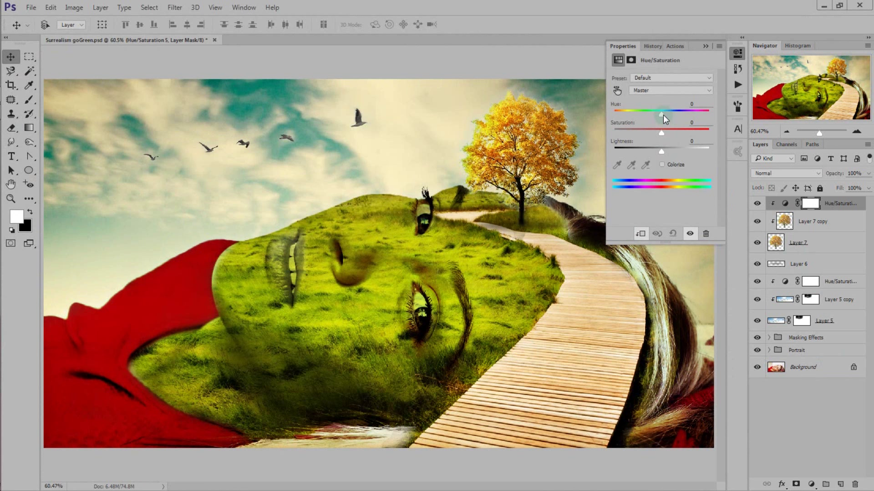
pyautogui.moveTo(663, 115); pyautogui.dragTo(659, 118)
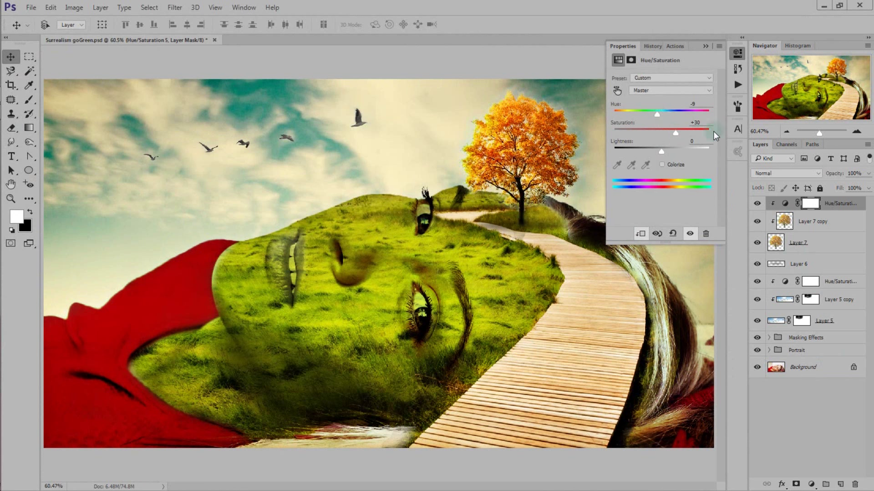
pyautogui.click(704, 104)
pyautogui.click(706, 47)
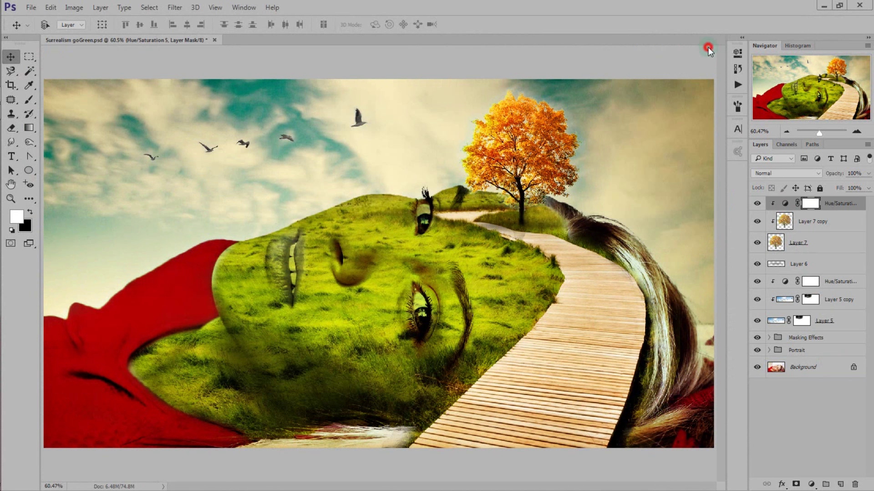
pyautogui.click(758, 204)
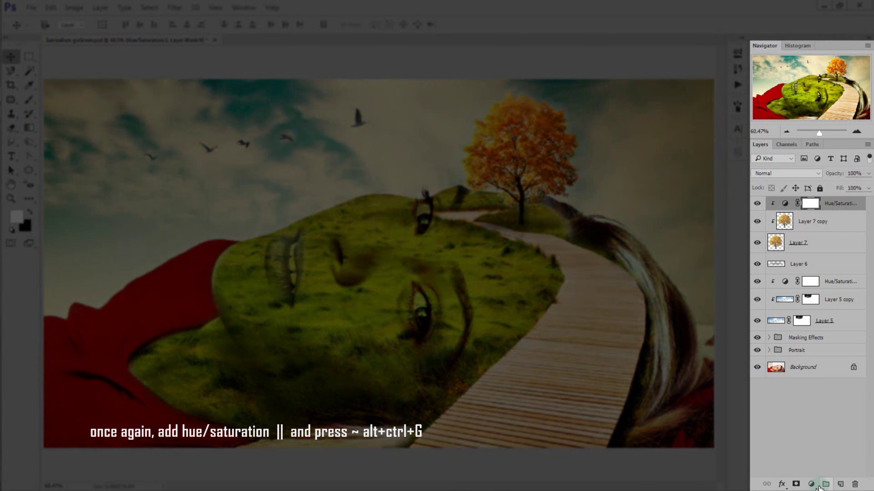
# Clip a new Hue/Saturation layer to the tree, setting Cyans to Saturation -100 and Lightness +100
pyautogui.click(812, 485)
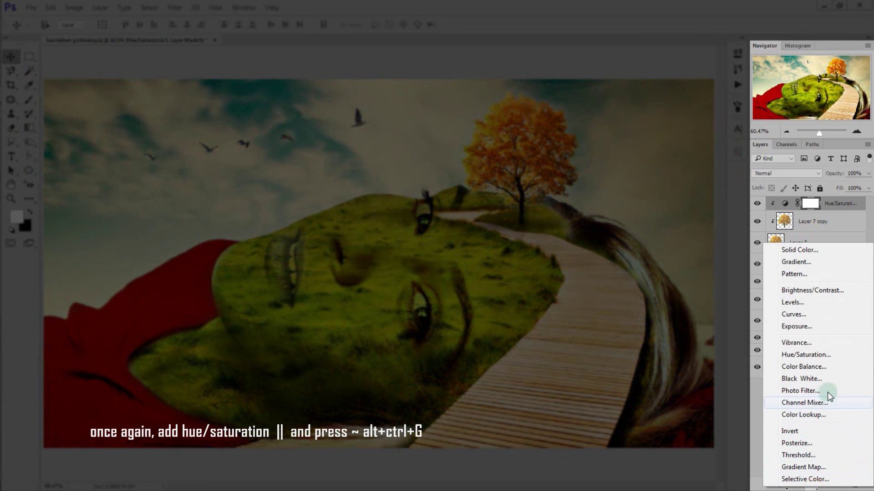
pyautogui.click(827, 359)
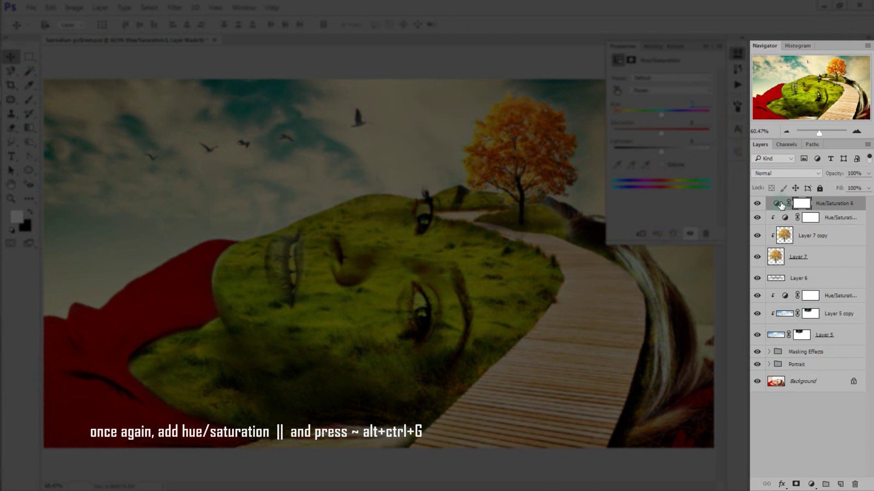
pyautogui.hotkey('ctrl', 'alt', 'g')
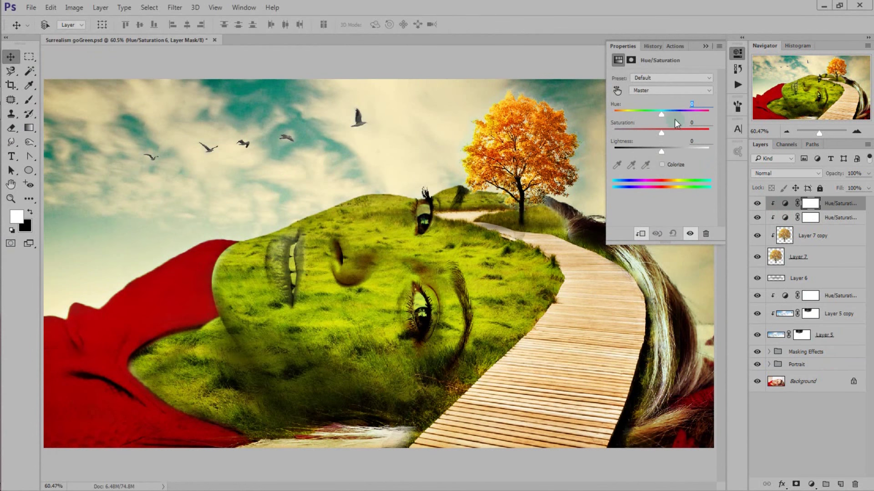
pyautogui.click(668, 88)
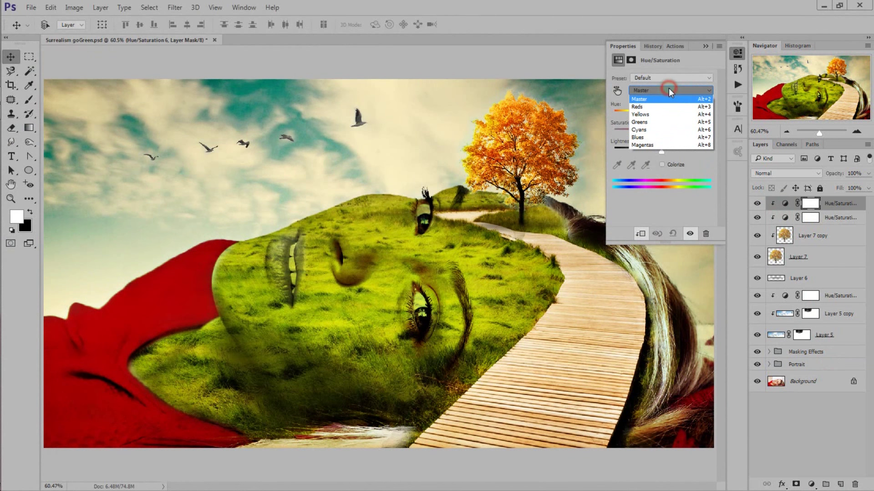
pyautogui.click(671, 129)
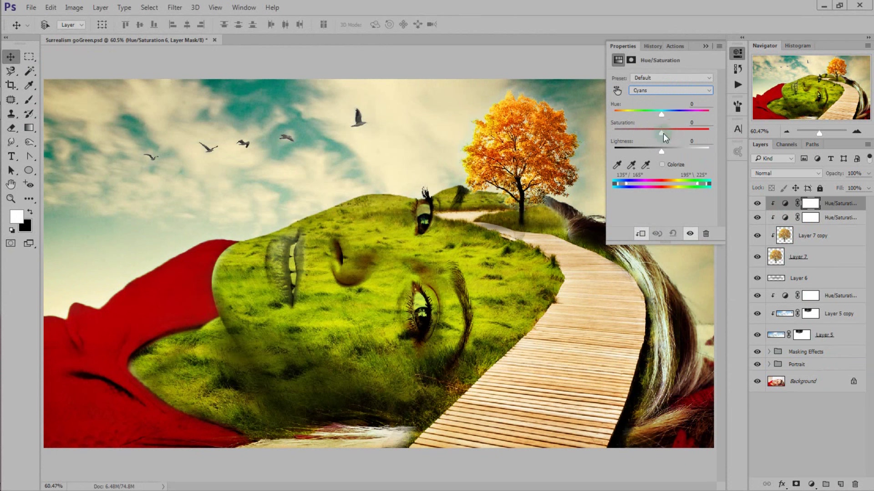
pyautogui.moveTo(662, 133); pyautogui.dragTo(595, 139)
pyautogui.moveTo(661, 150); pyautogui.dragTo(723, 160)
pyautogui.click(706, 47)
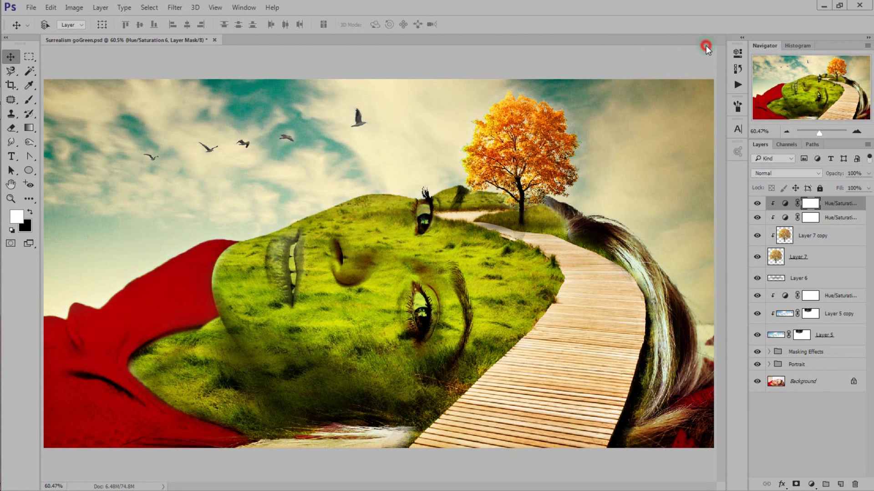
pyautogui.click(756, 204)
pyautogui.click(756, 204)
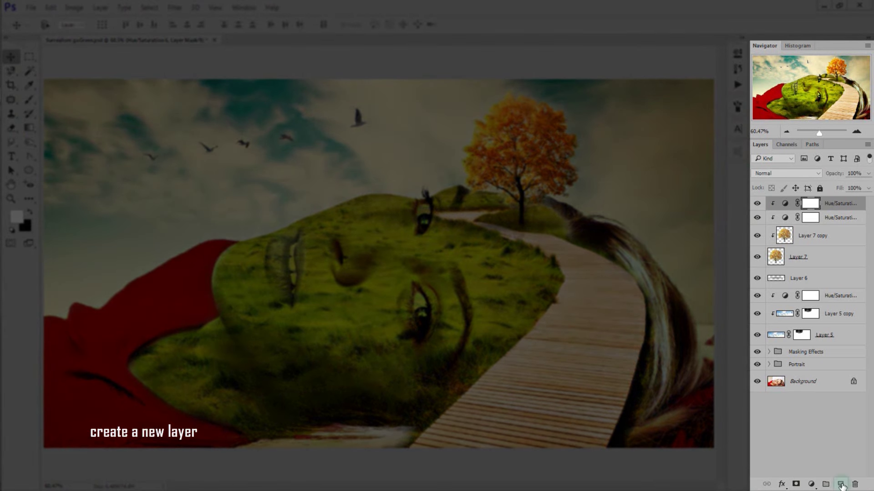
# Create Layer 8 and fill it with 50% Gray using Edit > Fill
pyautogui.click(841, 485)
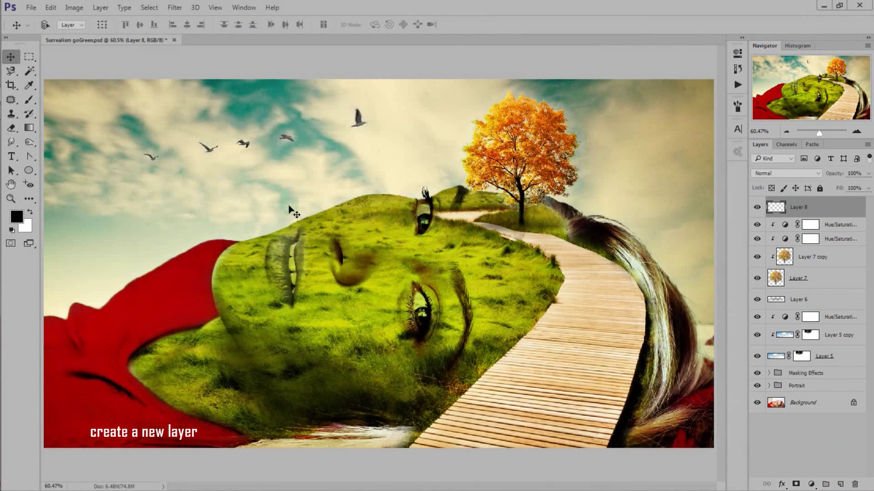
pyautogui.click(50, 8)
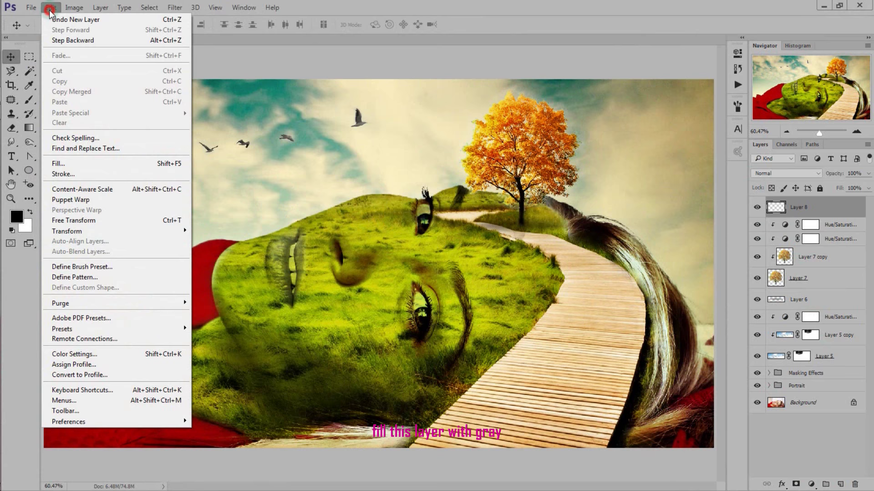
pyautogui.click(100, 168)
pyautogui.click(150, 76)
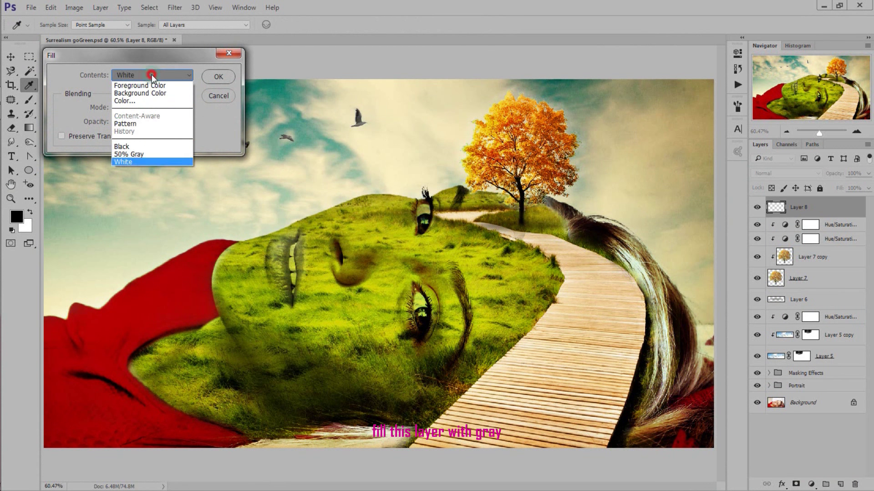
pyautogui.click(154, 151)
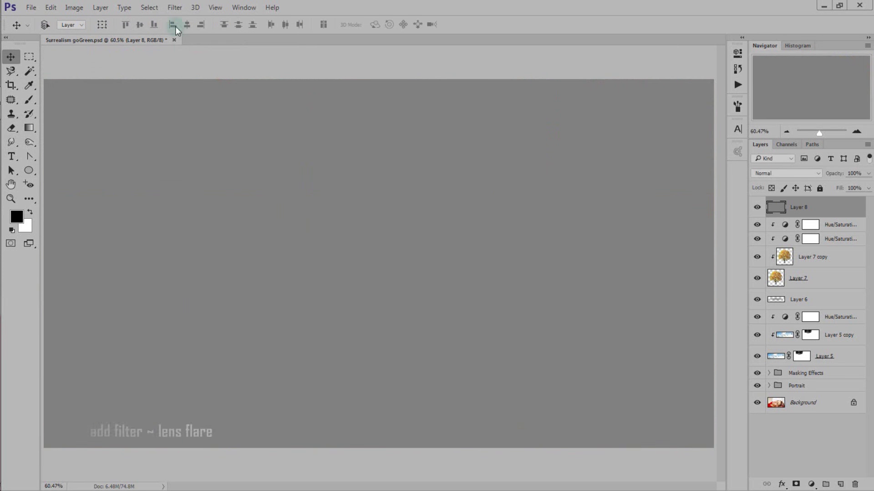
# Render a 105mm Prime lens flare centred at Layer 8's top-right corner
pyautogui.click(175, 7)
pyautogui.moveTo(204, 179)
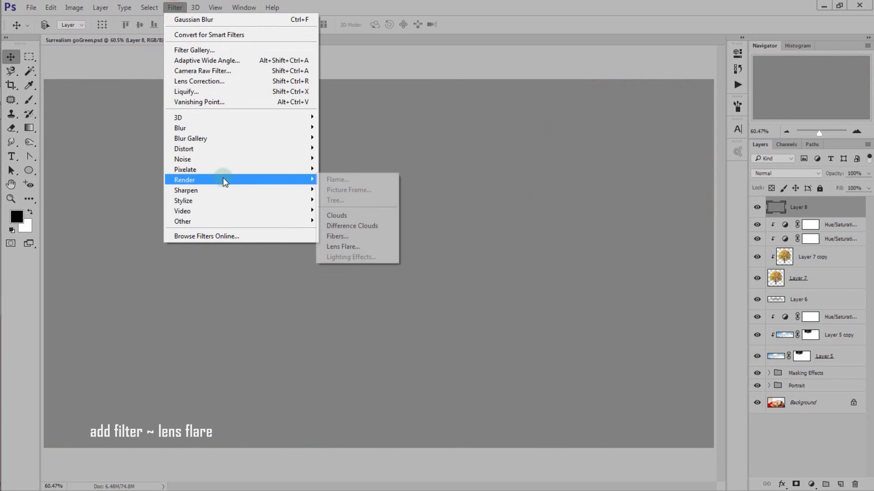
pyautogui.click(359, 246)
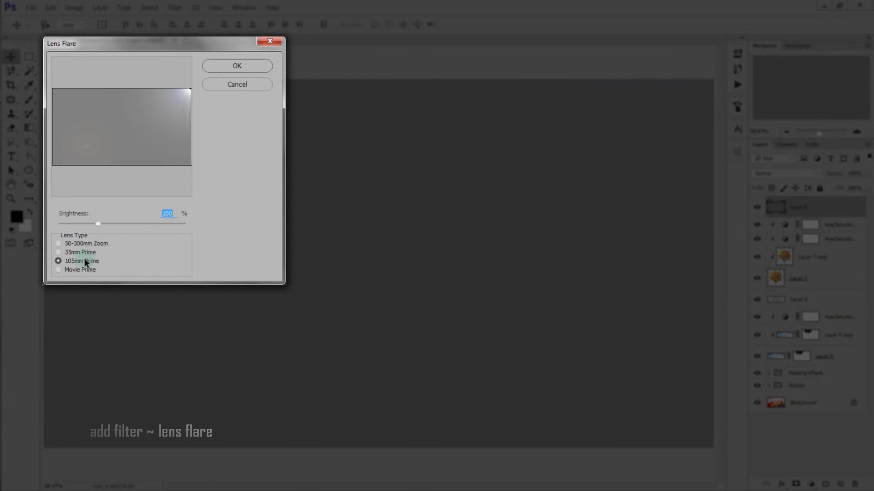
pyautogui.click(84, 258)
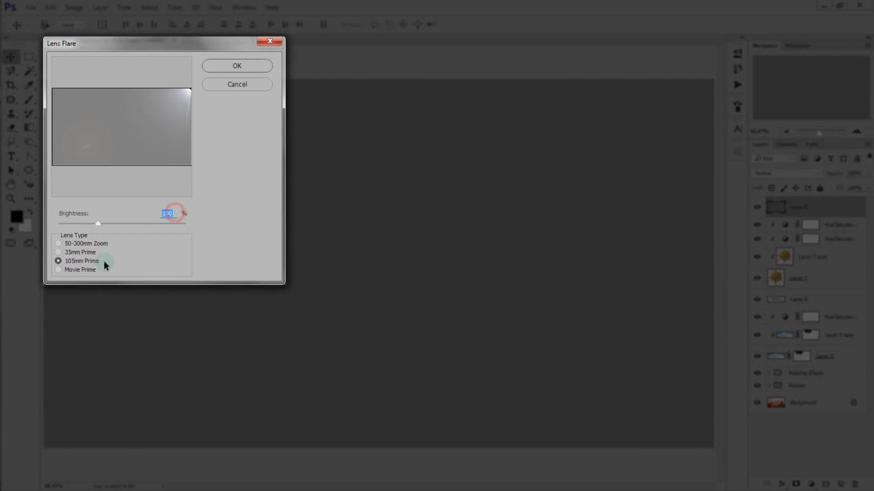
pyautogui.moveTo(187, 98); pyautogui.dragTo(200, 89)
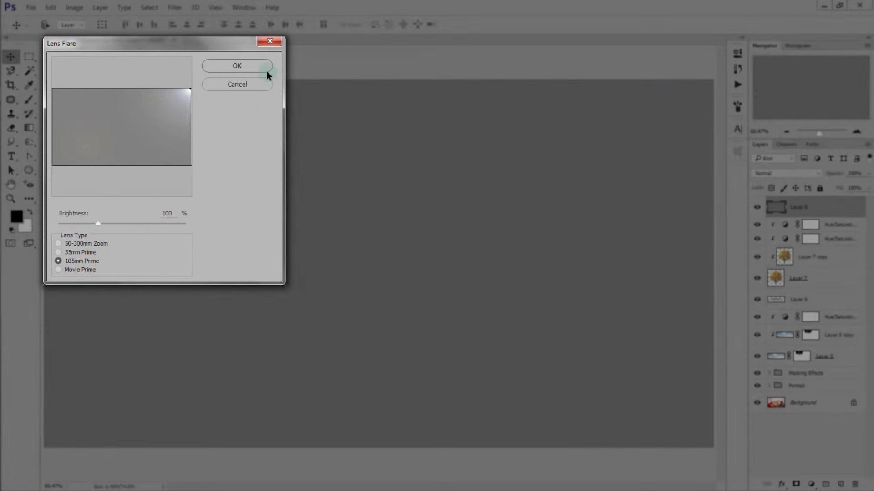
pyautogui.click(260, 67)
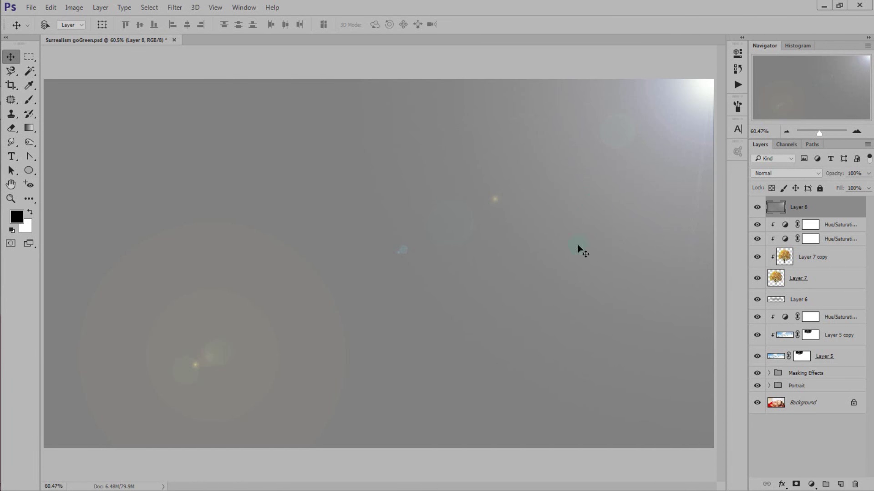
pyautogui.click(175, 7)
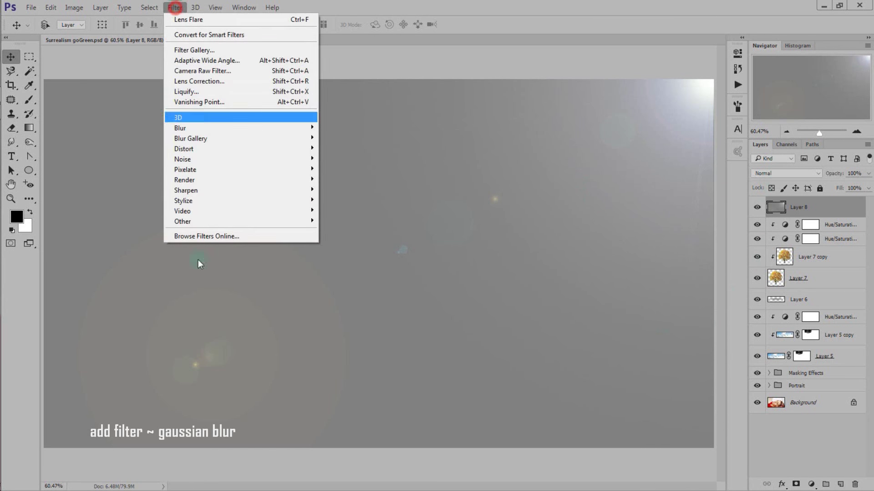
pyautogui.moveTo(180, 127)
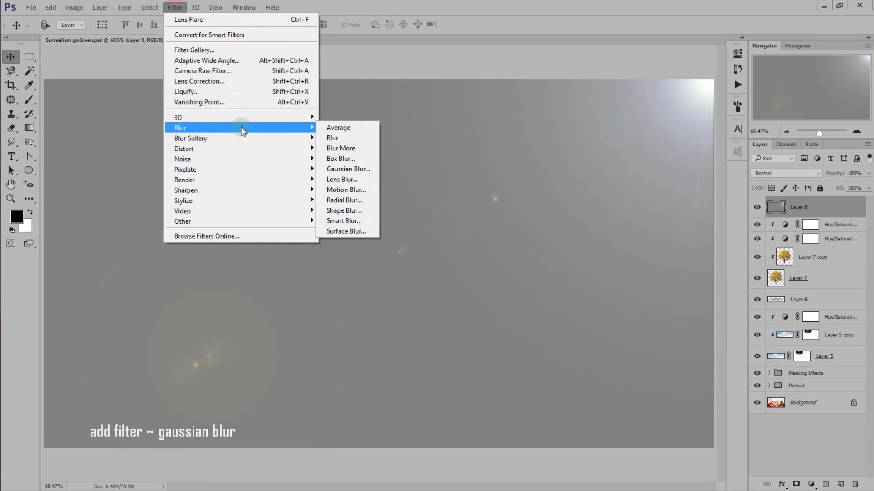
# Apply a 3.6-pixel Gaussian Blur to the lens-flare layer
pyautogui.click(365, 167)
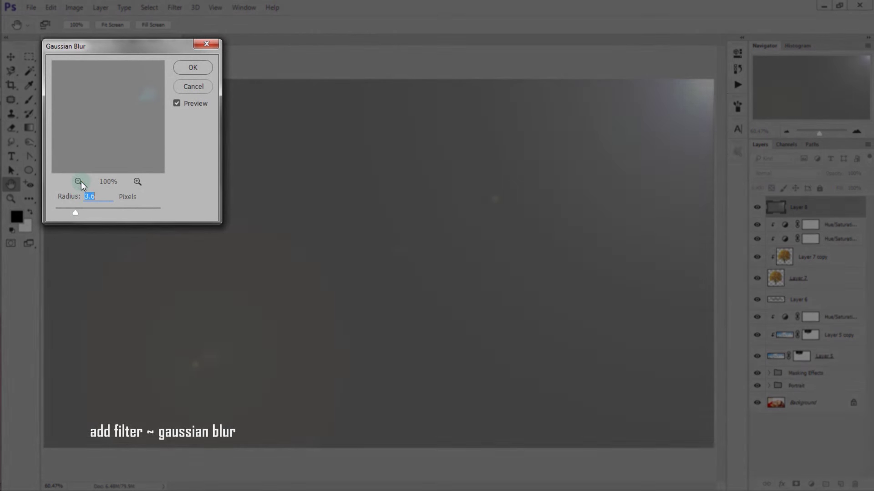
pyautogui.click(79, 181)
pyautogui.click(81, 181)
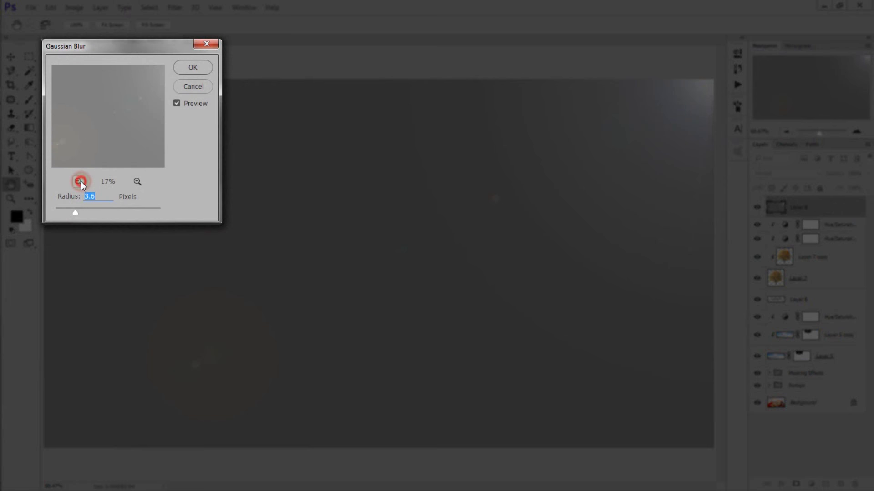
pyautogui.click(101, 198)
pyautogui.click(199, 68)
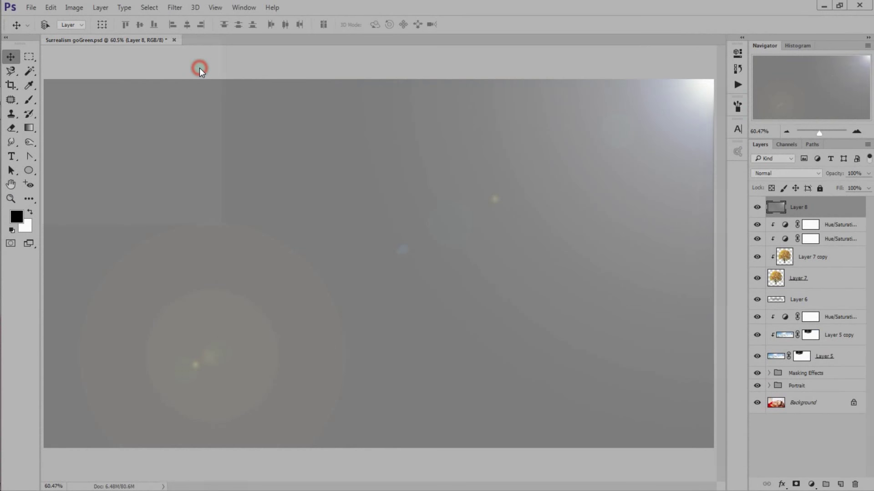
# Set Layer 8 to Vivid Light at 70% opacity and compare the glow on and off
pyautogui.click(770, 174)
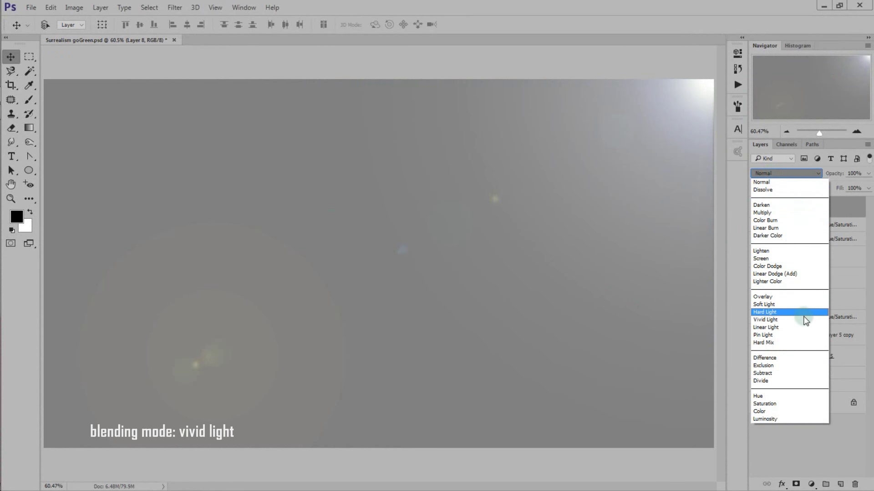
pyautogui.click(804, 317)
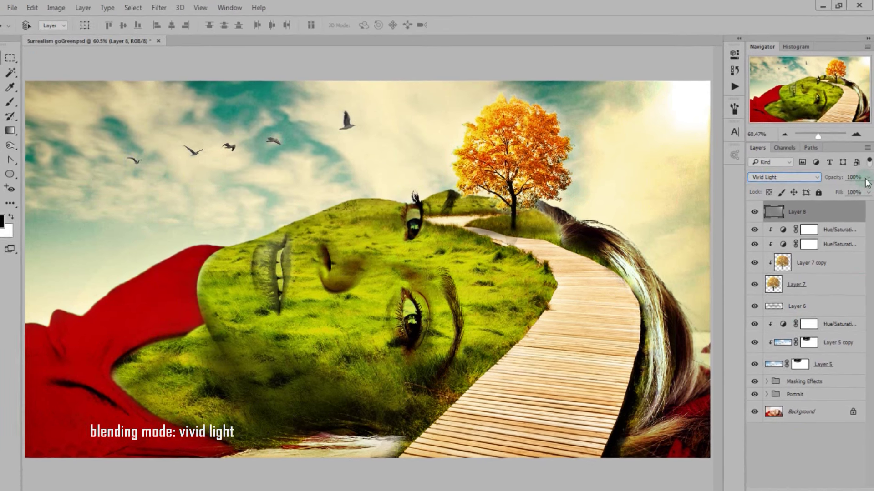
pyautogui.click(867, 178)
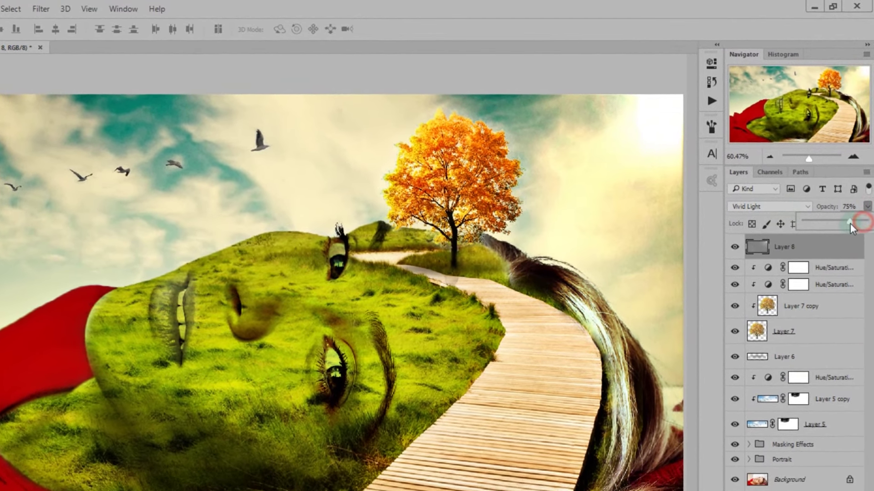
pyautogui.moveTo(866, 188); pyautogui.dragTo(852, 192)
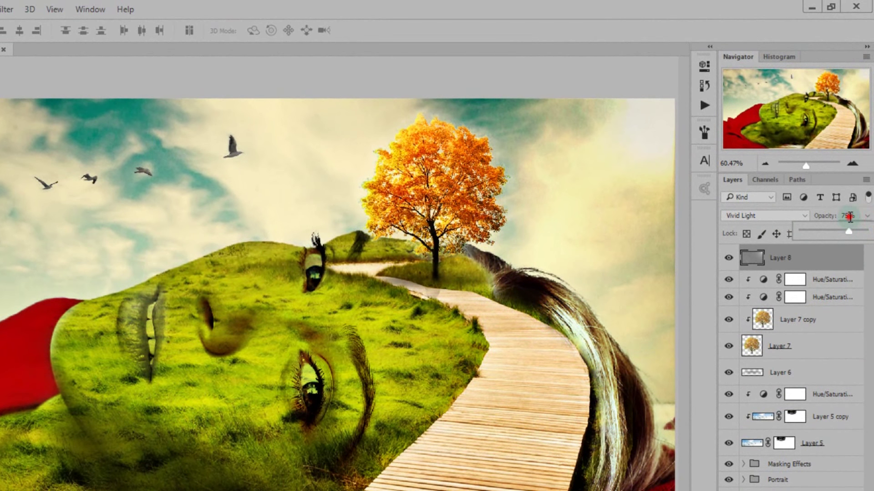
pyautogui.click(847, 216)
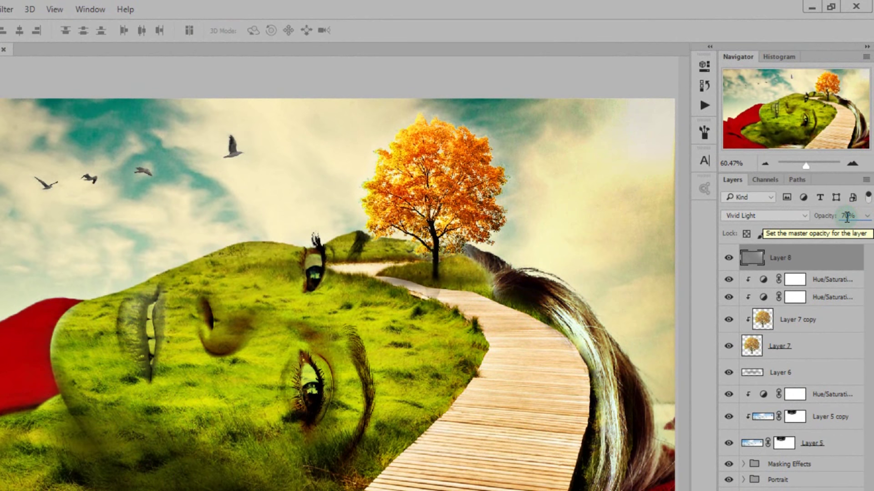
pyautogui.click(854, 215)
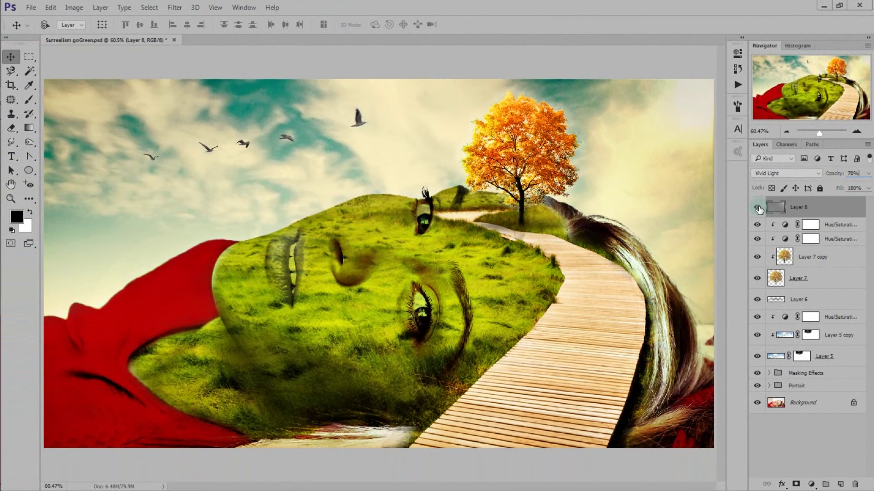
pyautogui.click(757, 208)
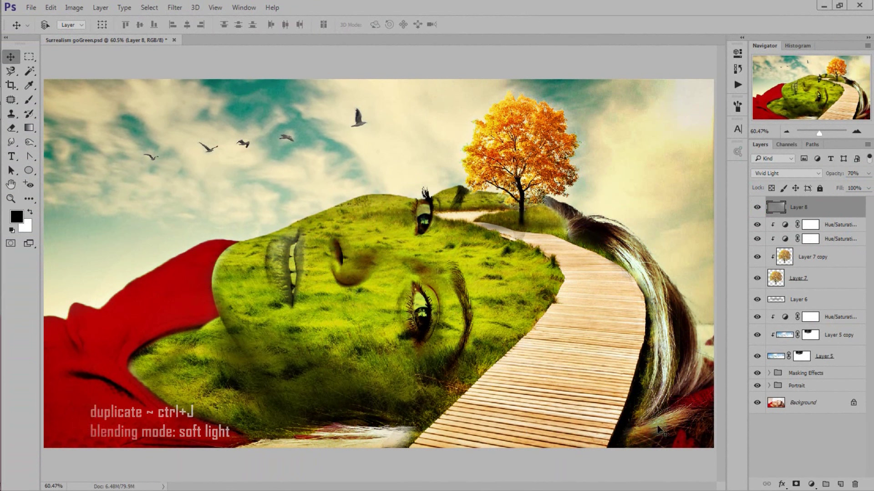
# Duplicate flare Layer 8 and blend the copy in Soft Light at 50% opacity
pyautogui.hotkey('ctrl', 'j')
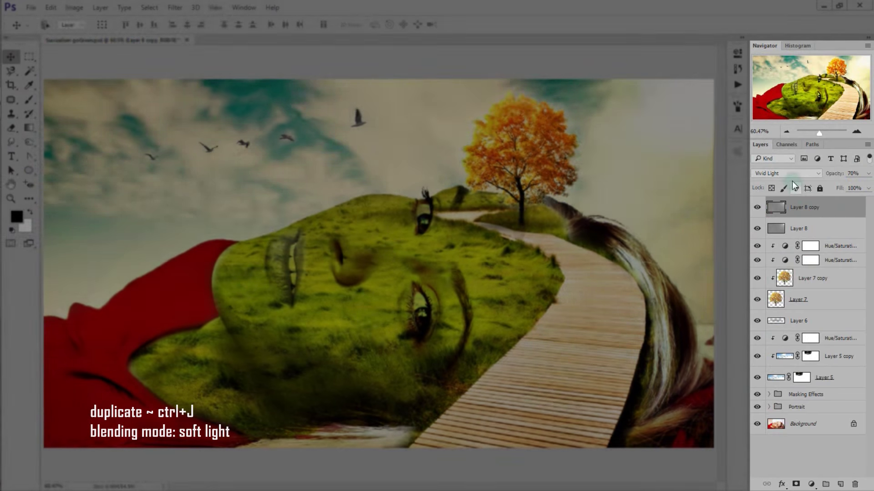
pyautogui.click(786, 173)
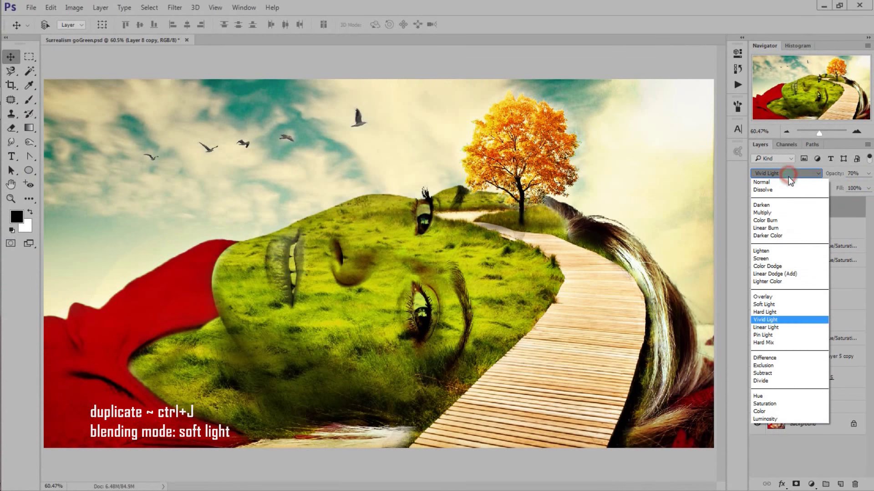
pyautogui.click(783, 304)
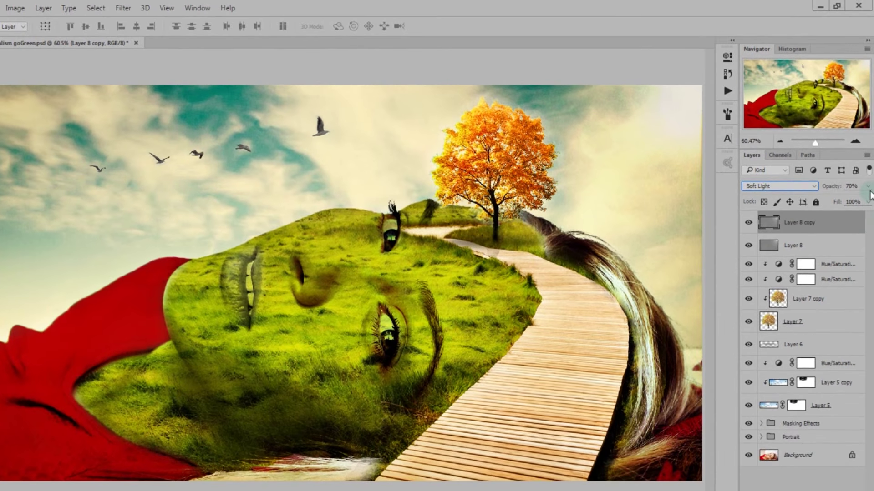
pyautogui.click(868, 187)
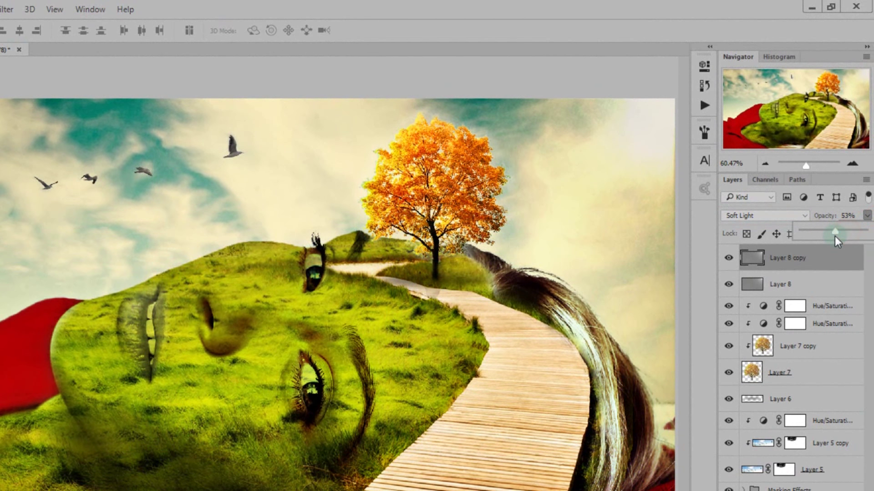
pyautogui.click(856, 215)
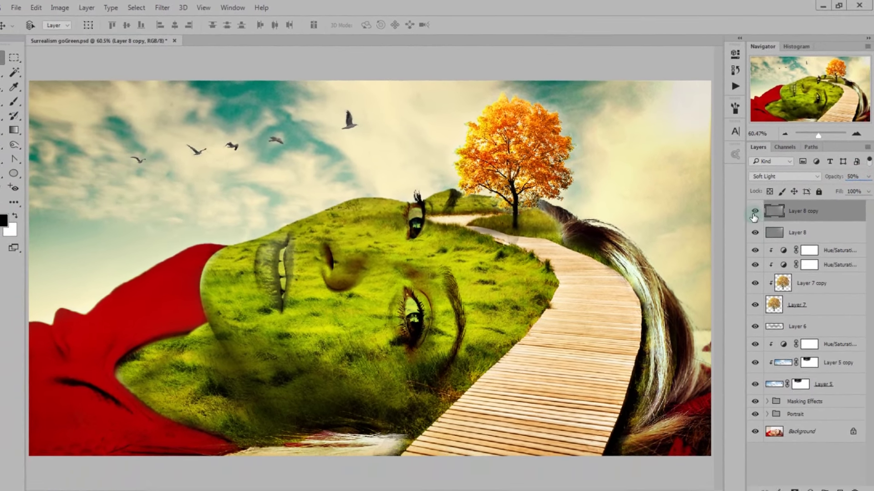
pyautogui.click(755, 210)
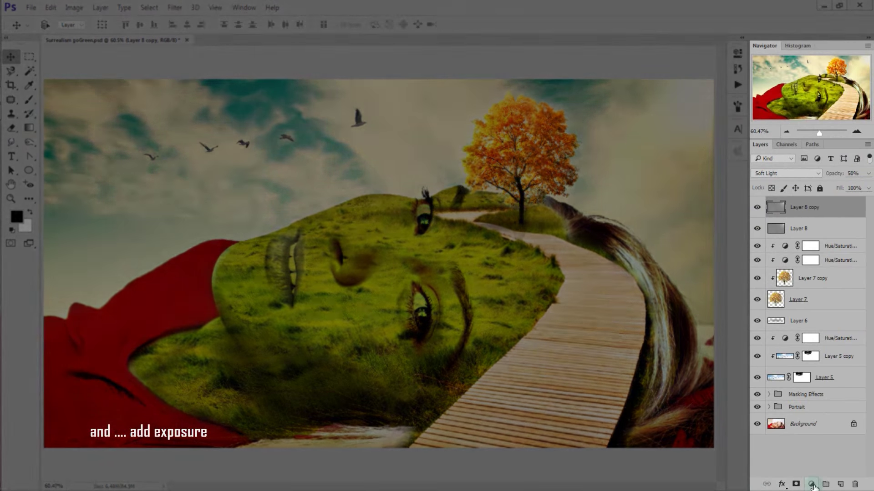
pyautogui.click(812, 484)
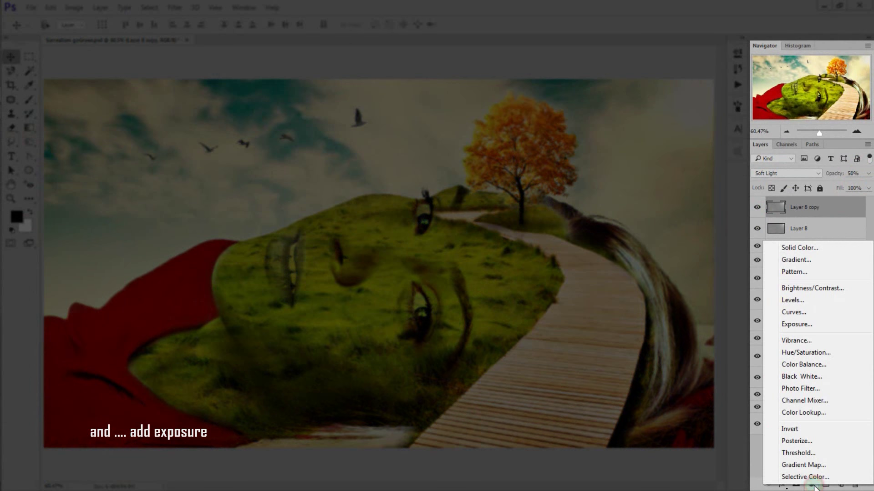
# Add an Exposure layer with exposure +0.08, offset -0.0057 and gamma 0.94
pyautogui.click(843, 324)
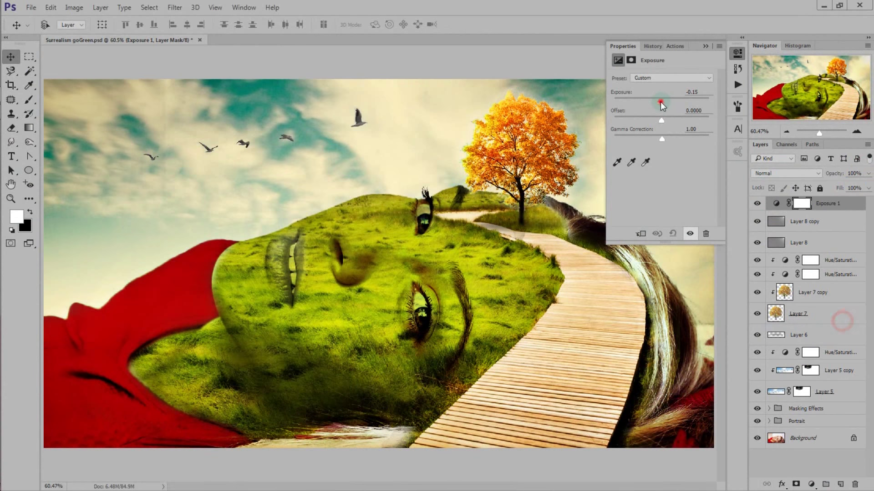
pyautogui.moveTo(662, 102); pyautogui.dragTo(665, 102)
pyautogui.write('0.08')
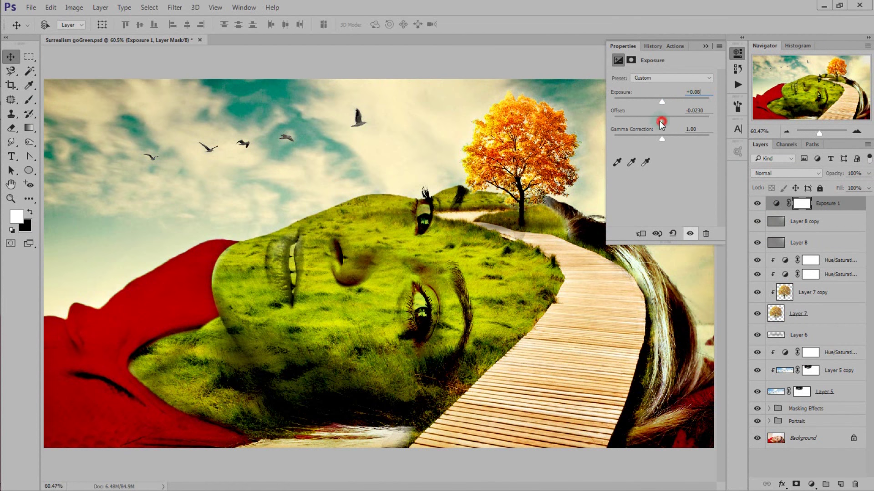
pyautogui.click(693, 111)
pyautogui.write('-0.0057')
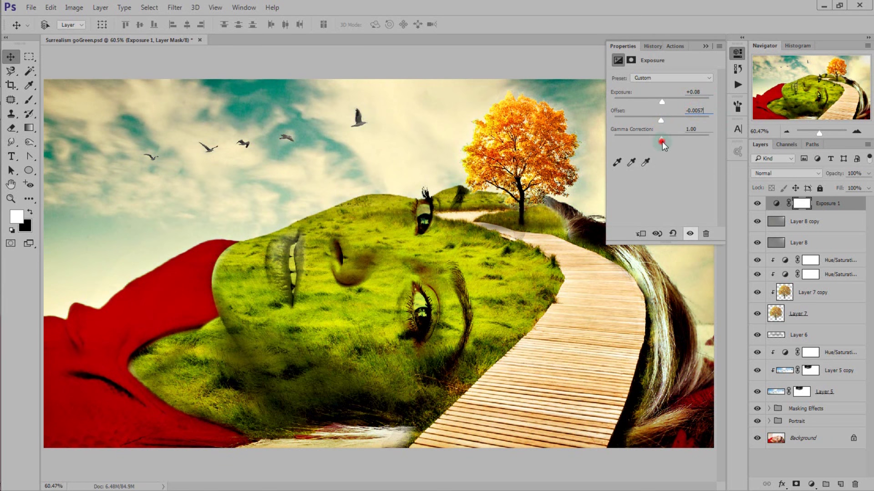
pyautogui.moveTo(662, 142); pyautogui.dragTo(665, 139)
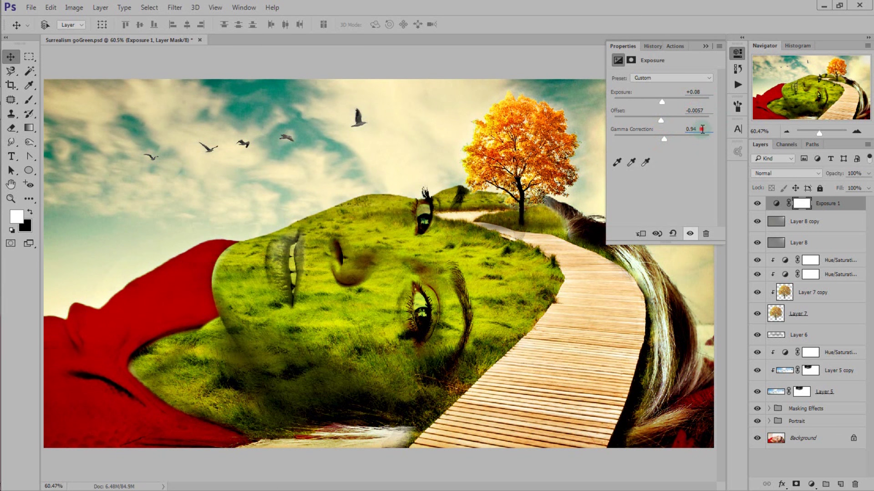
pyautogui.click(710, 113)
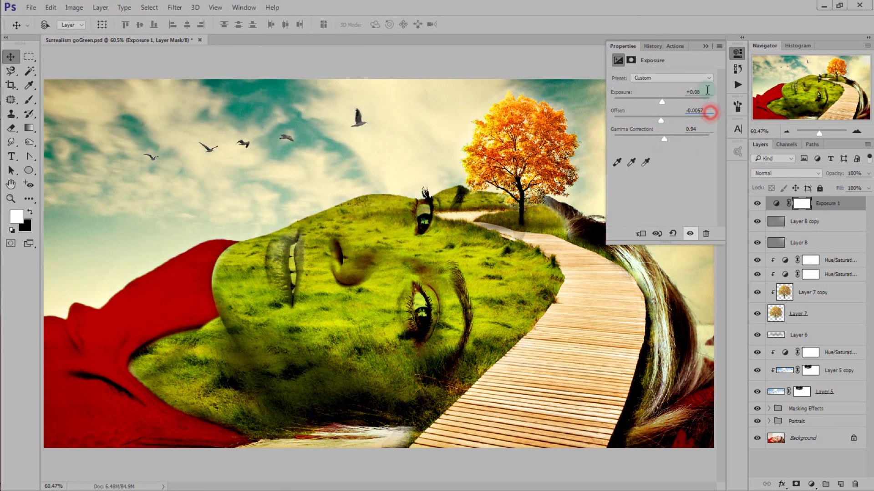
pyautogui.click(706, 47)
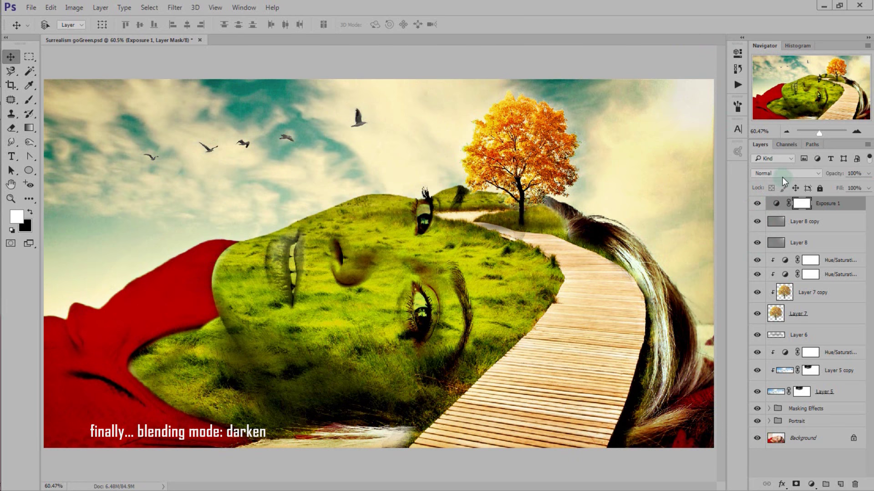
# Set Exposure 1 to Darken blend mode and toggle its visibility to compare the result
pyautogui.click(782, 175)
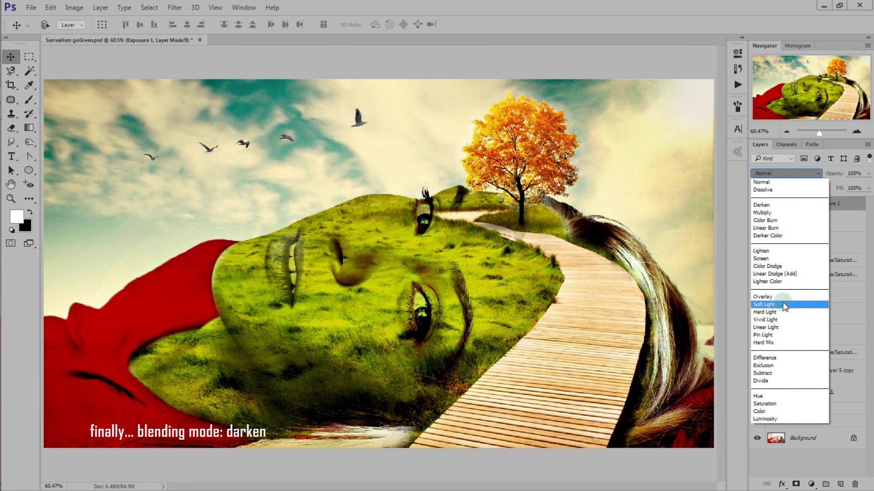
pyautogui.click(783, 207)
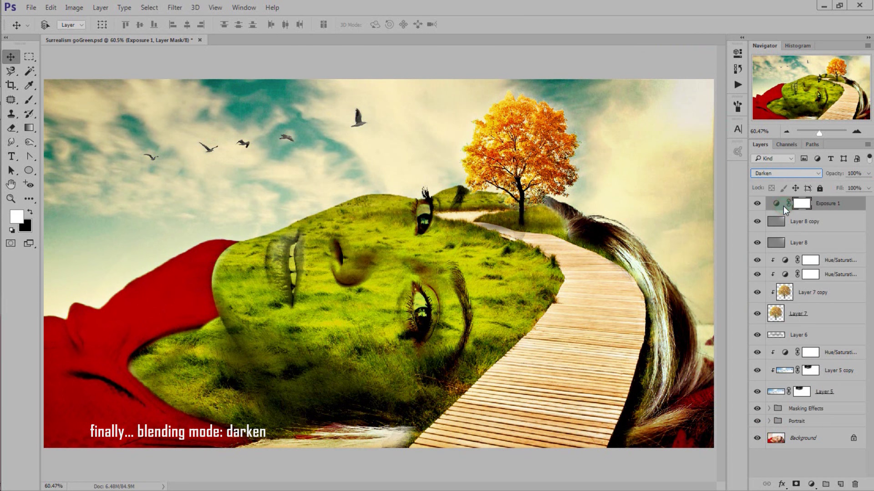
pyautogui.click(757, 205)
pyautogui.click(757, 206)
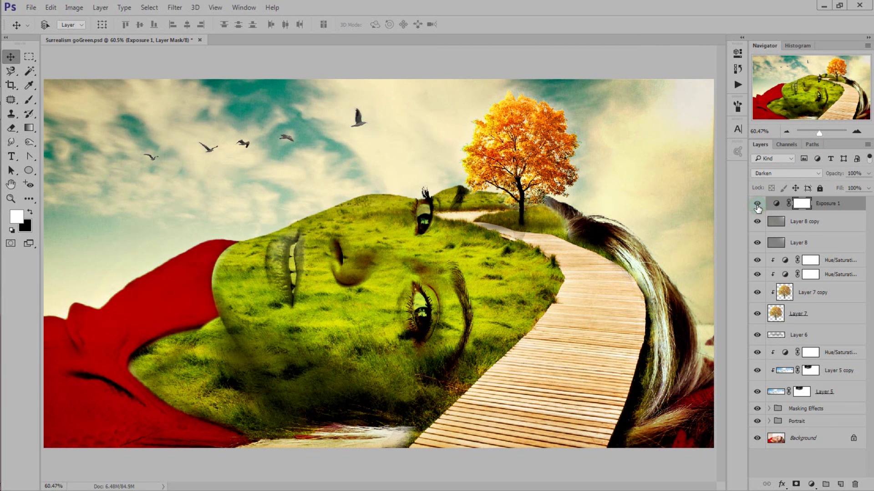
pyautogui.click(757, 206)
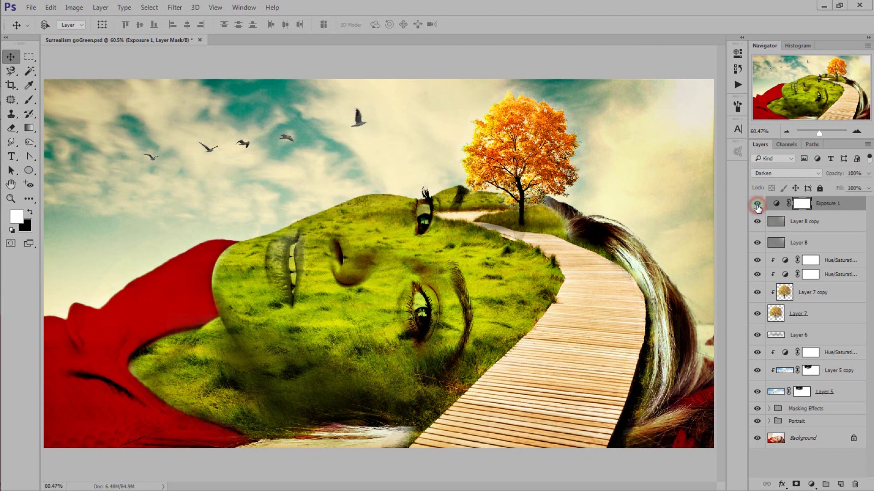
pyautogui.click(757, 206)
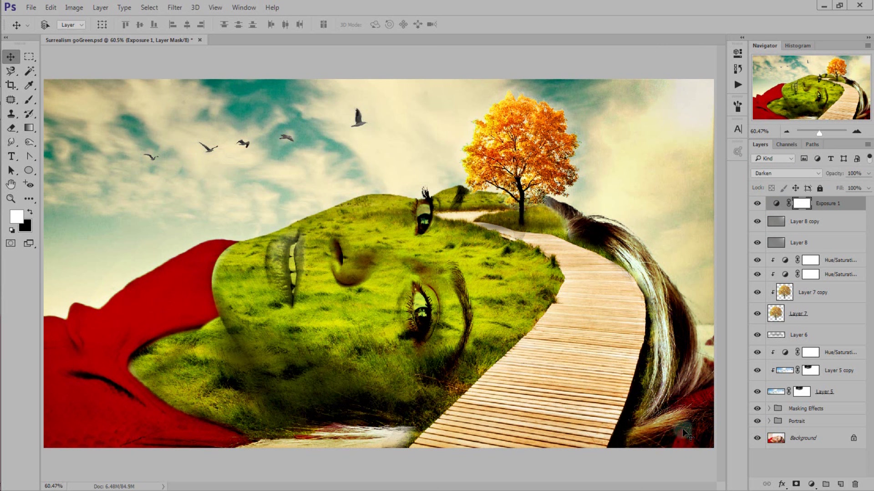